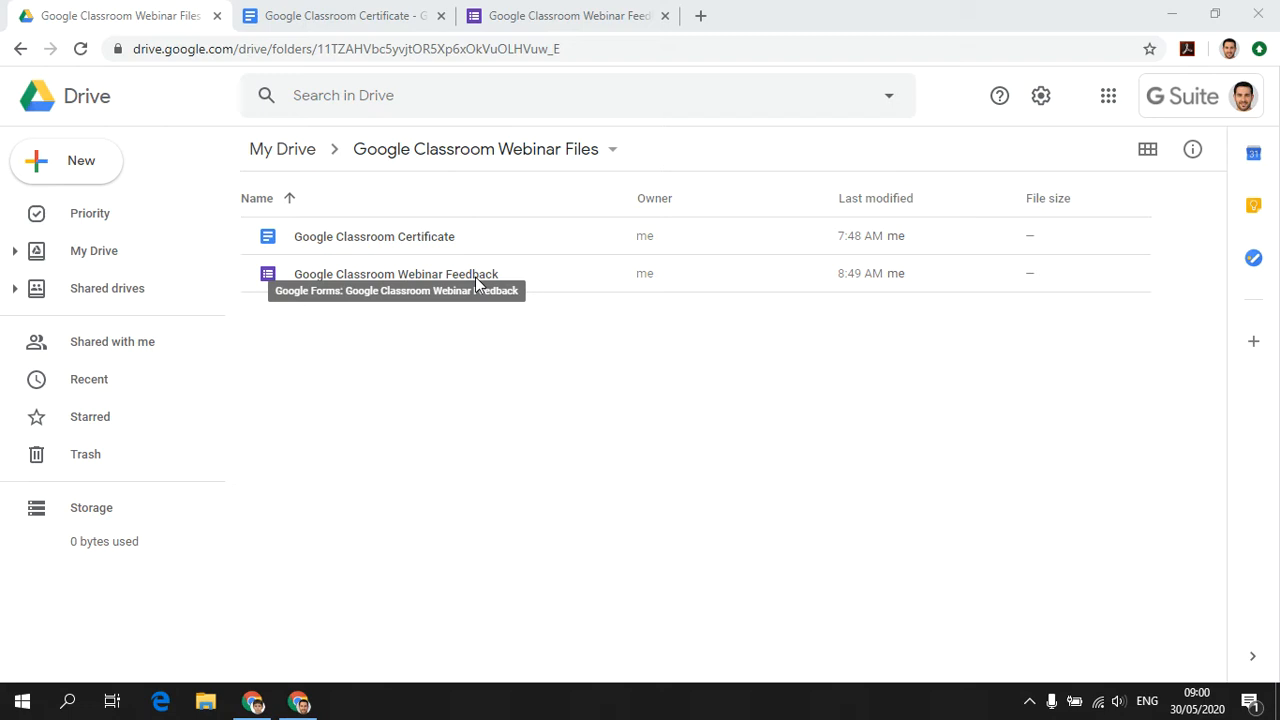
Review the Google Classroom Certificate document's layout, including its <<Name>> and <<TODAY>> merge tags.
click(363, 15)
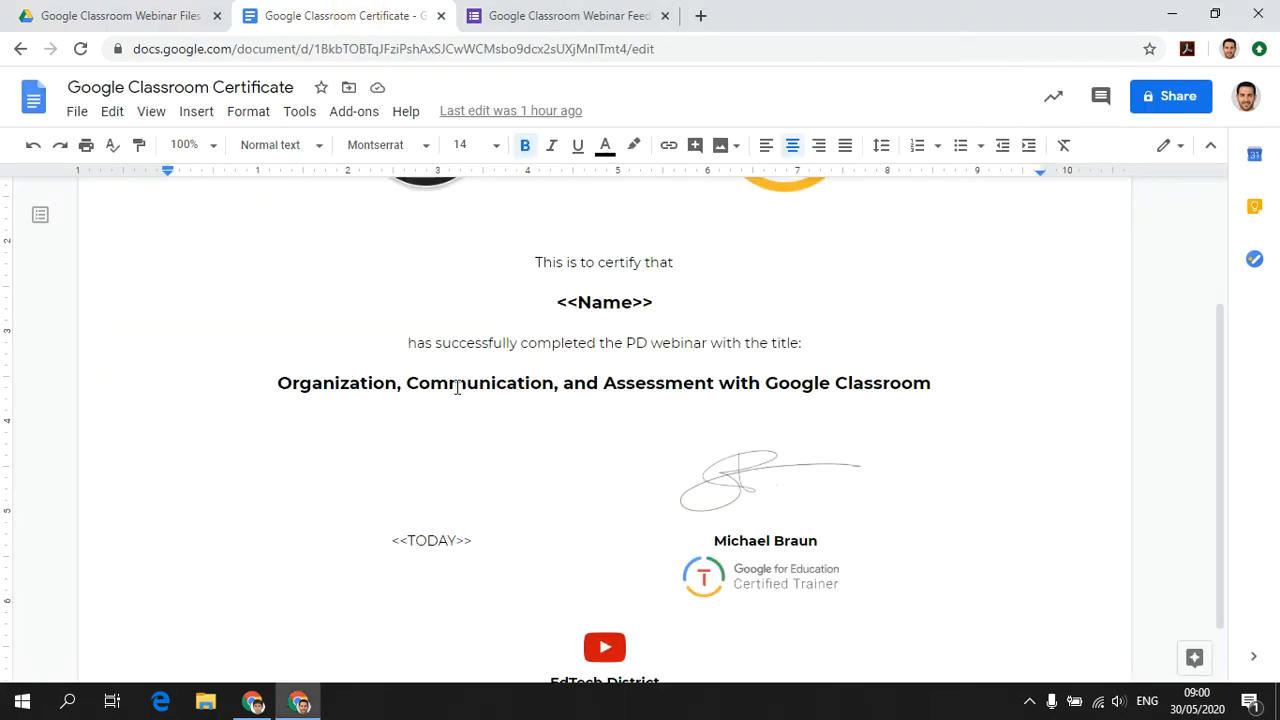
scroll(457, 387, up, 4)
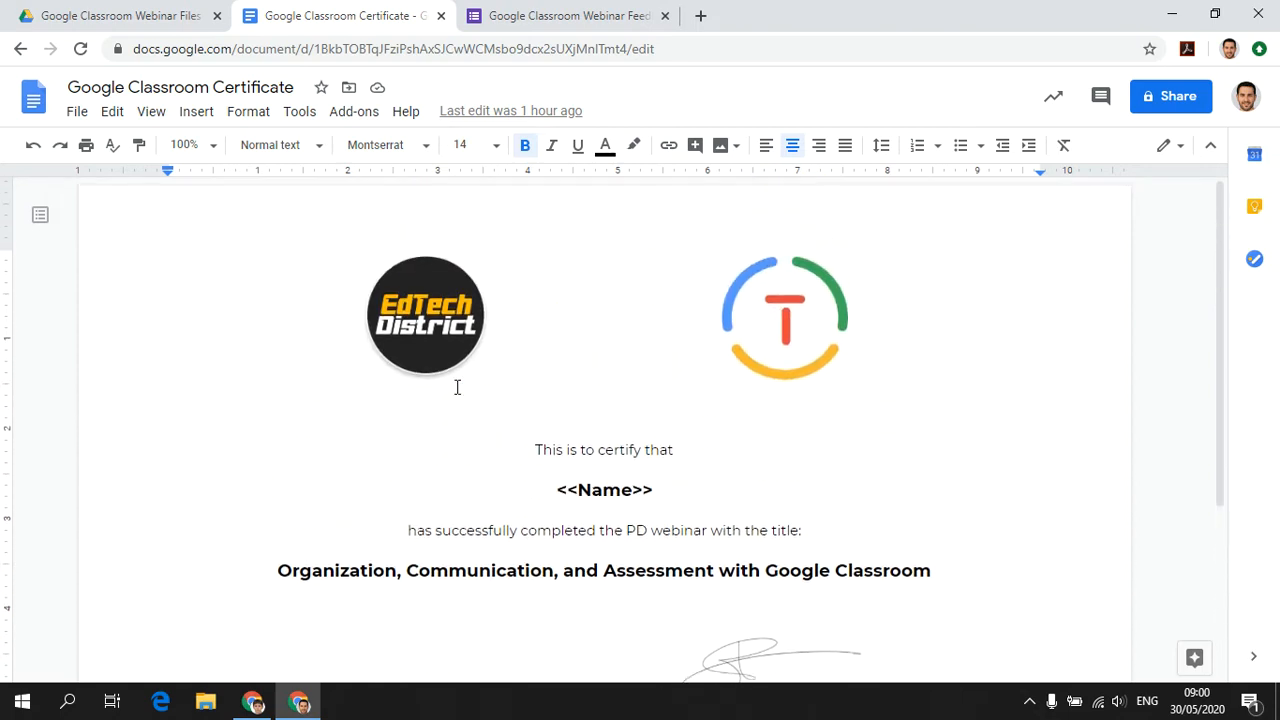
scroll(914, 487, down, 2)
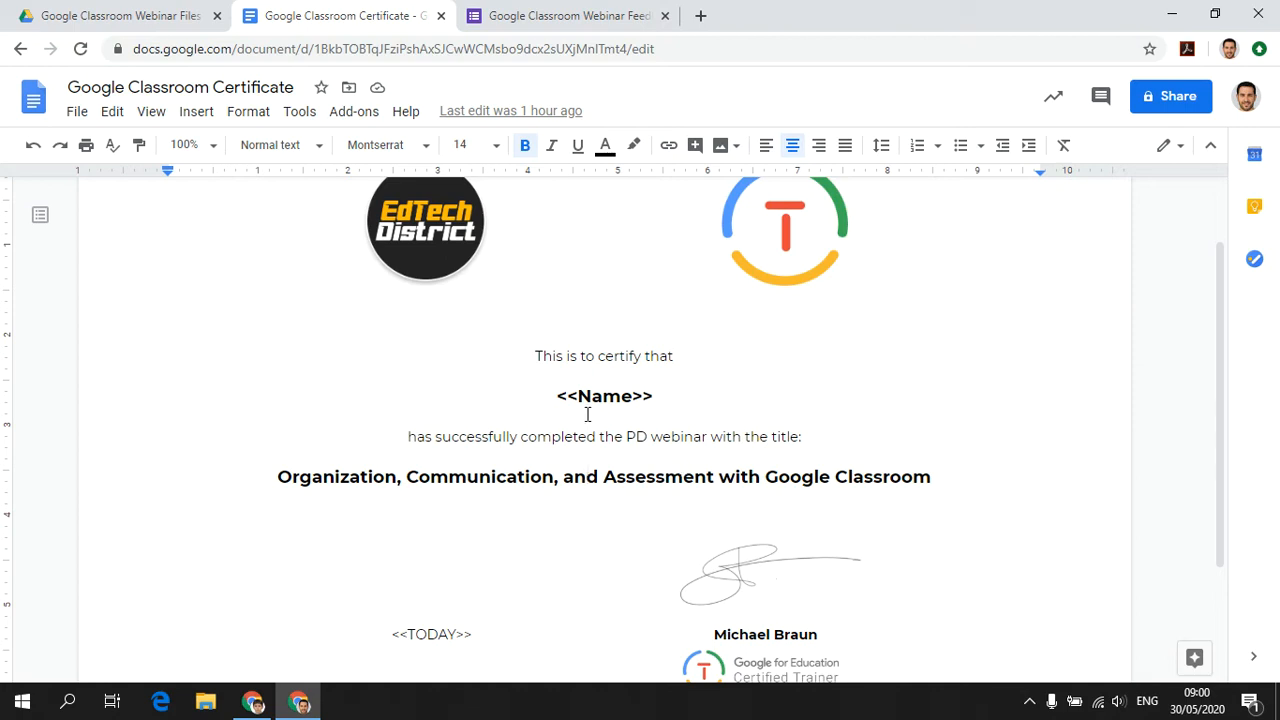
drag(558, 396, 653, 394)
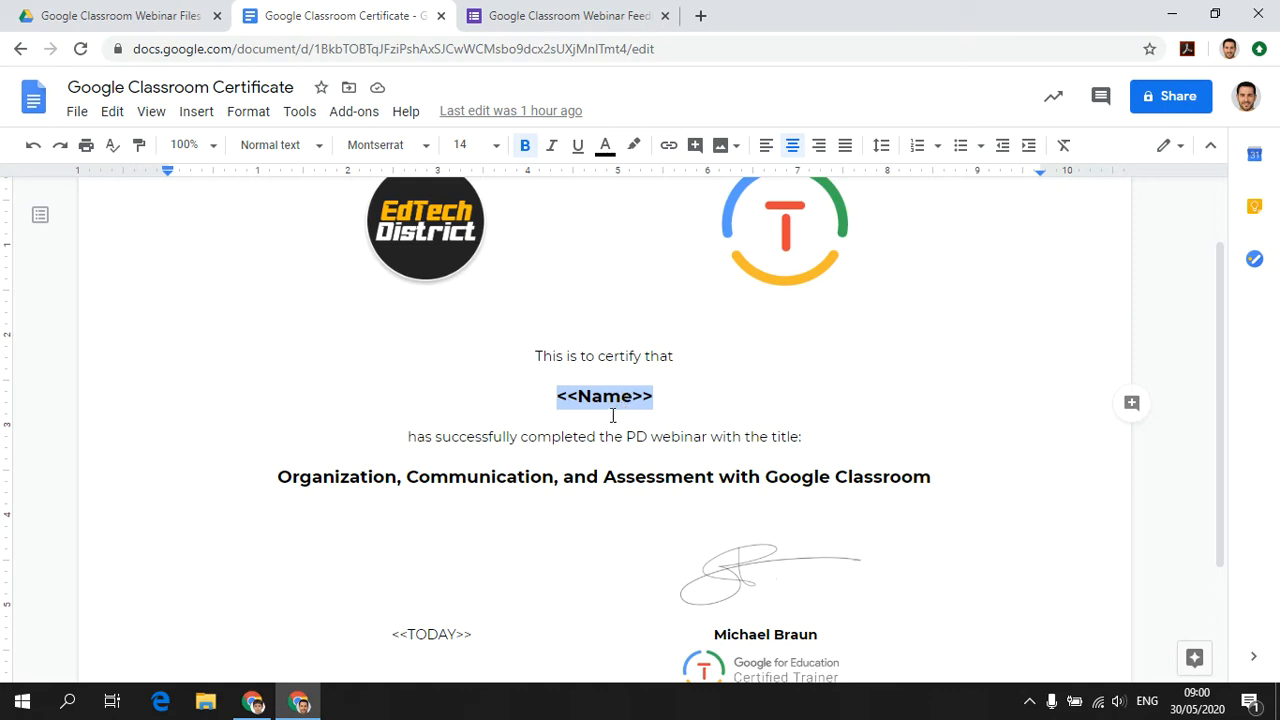
scroll(609, 417, down, 1)
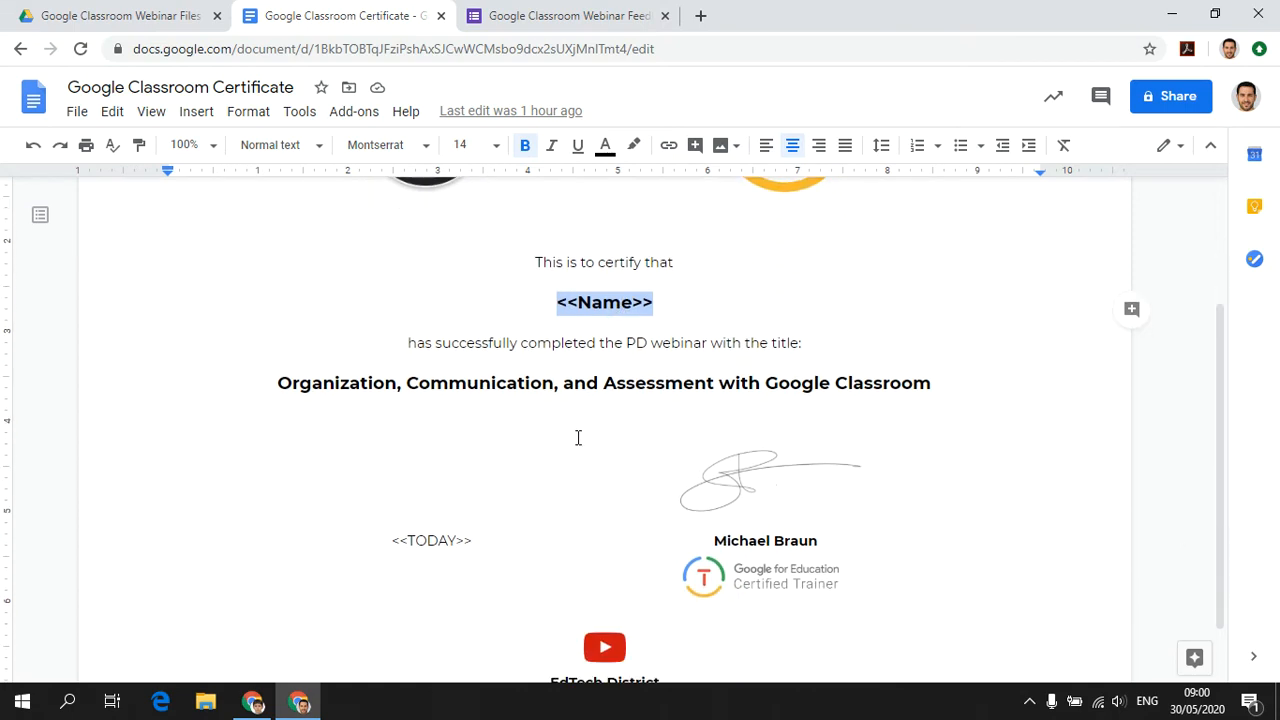
drag(476, 538, 386, 530)
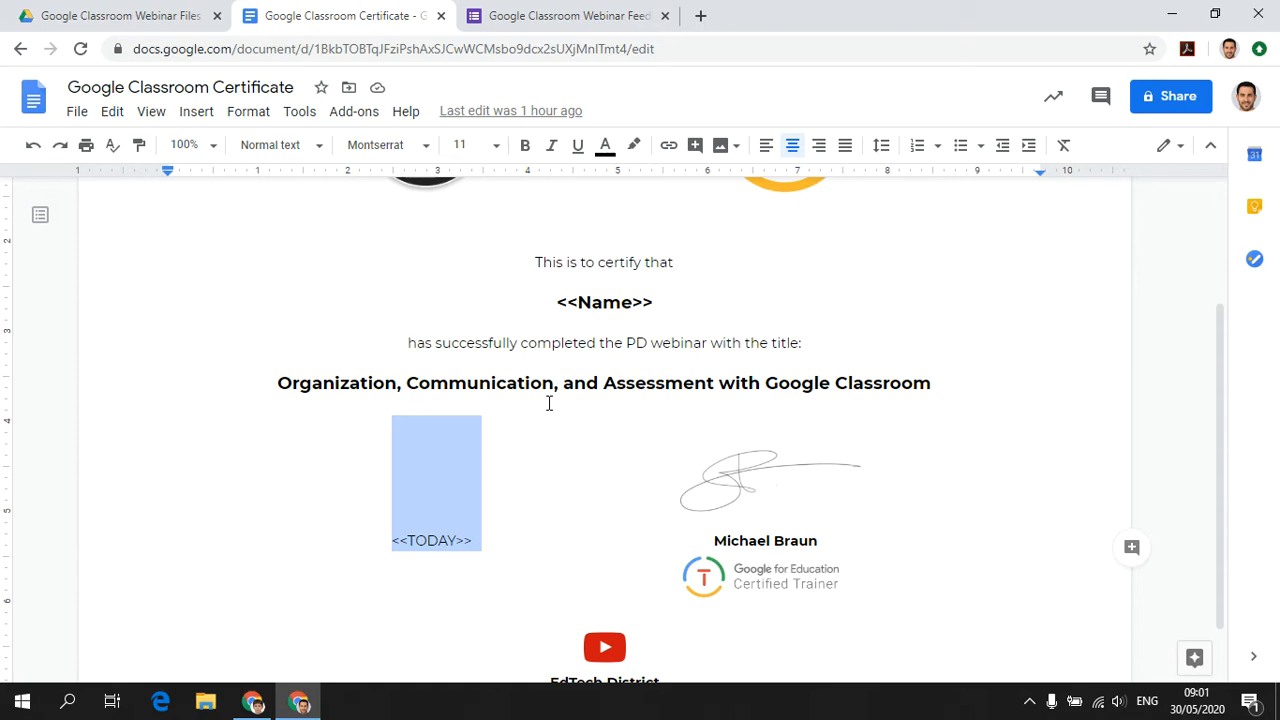
click(599, 342)
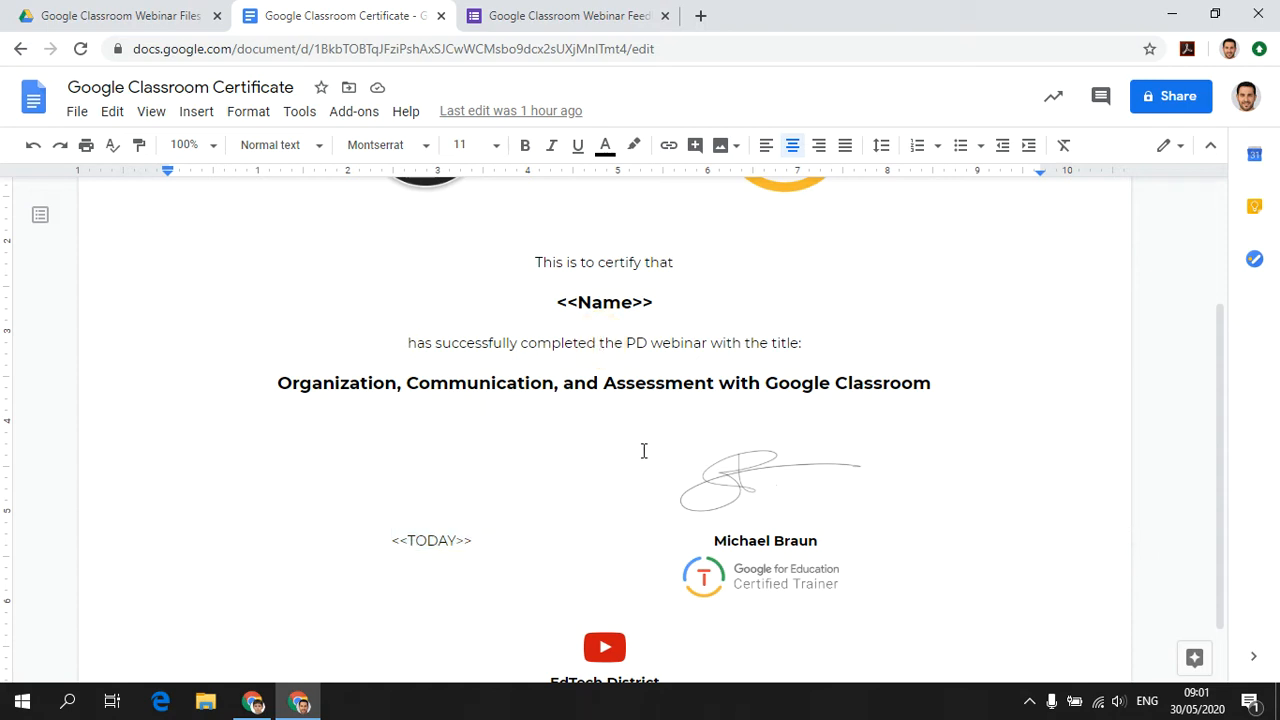
scroll(635, 492, down, 1)
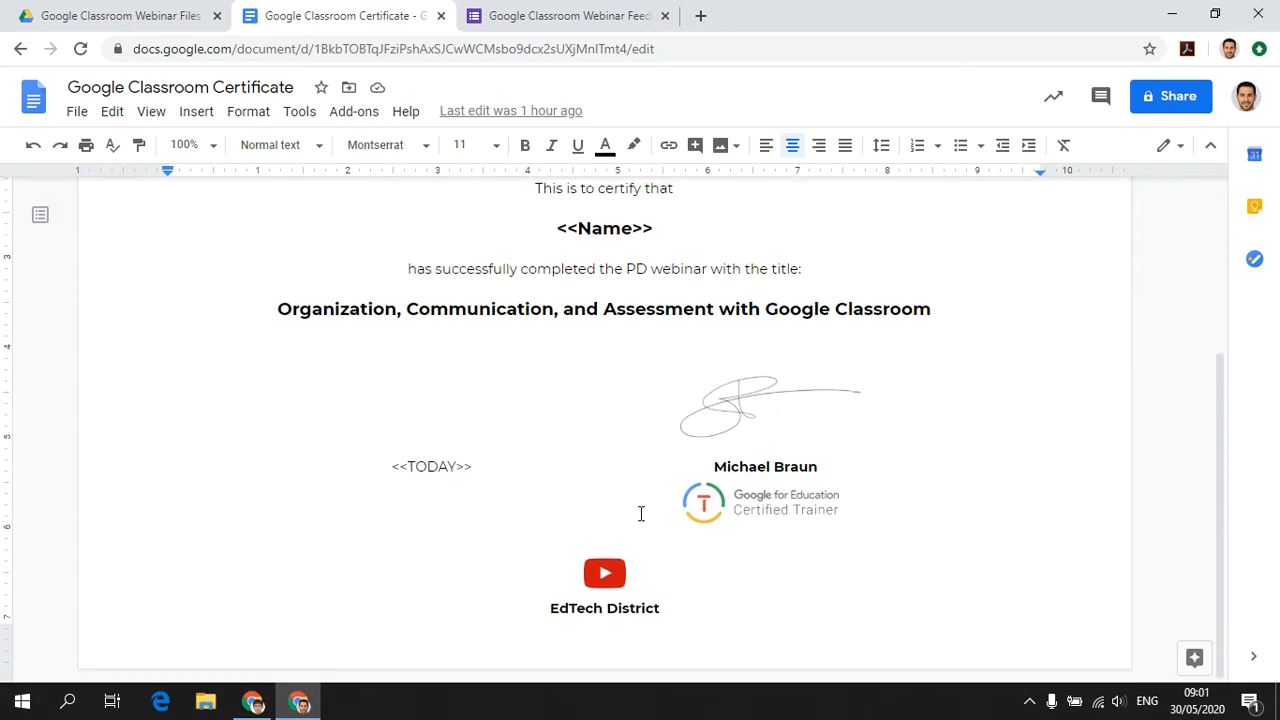
scroll(546, 540, up, 1)
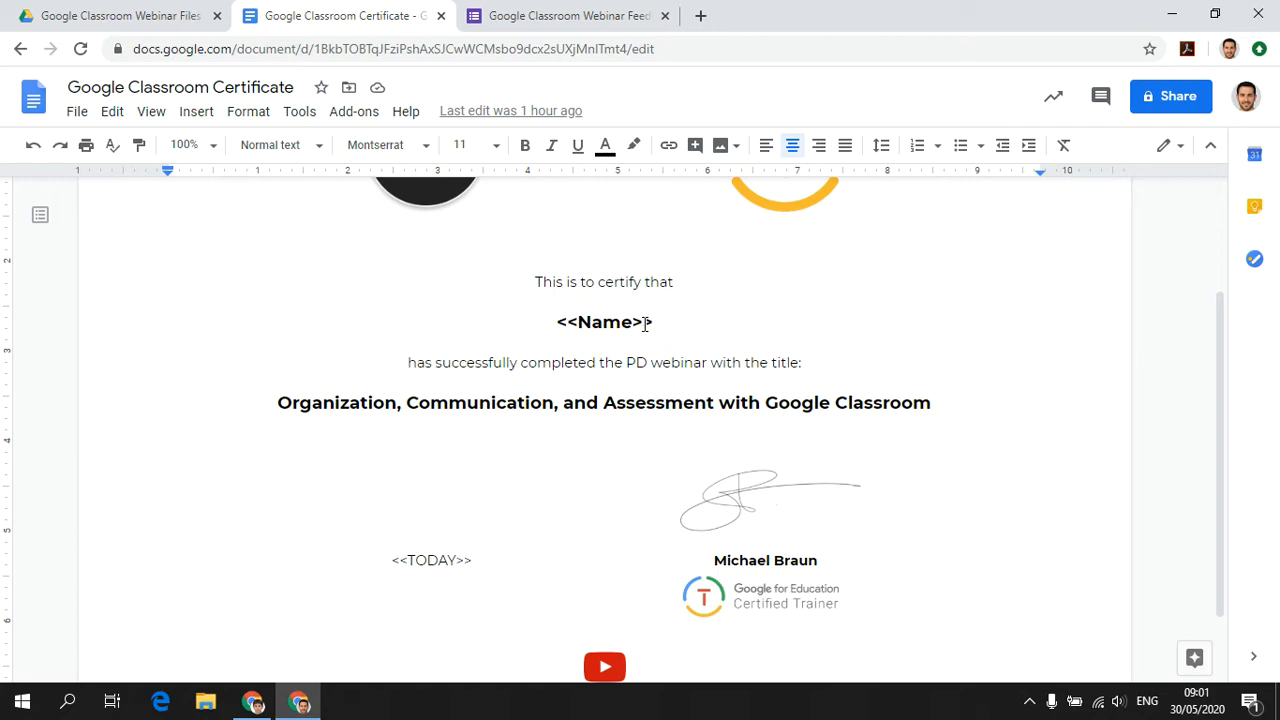
Review the questions in the Google Classroom Webinar Feedback form, including the certificate email and name questions.
click(563, 20)
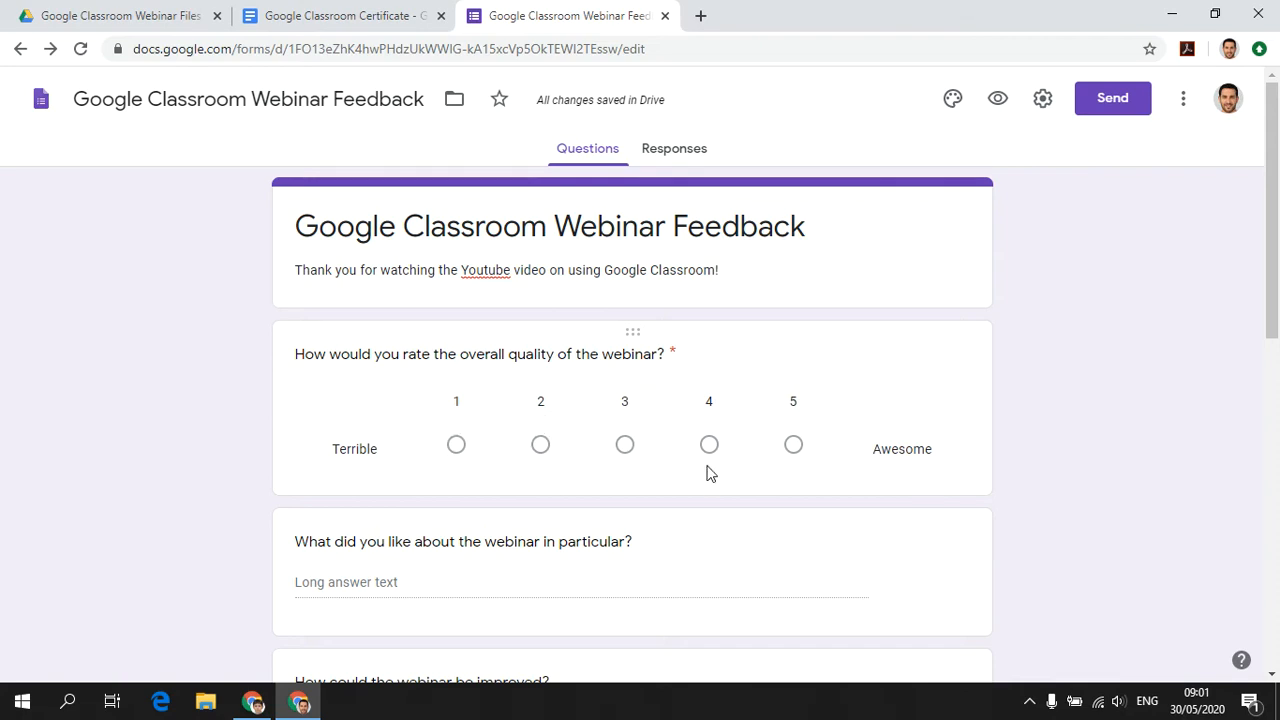
scroll(706, 473, down, 5)
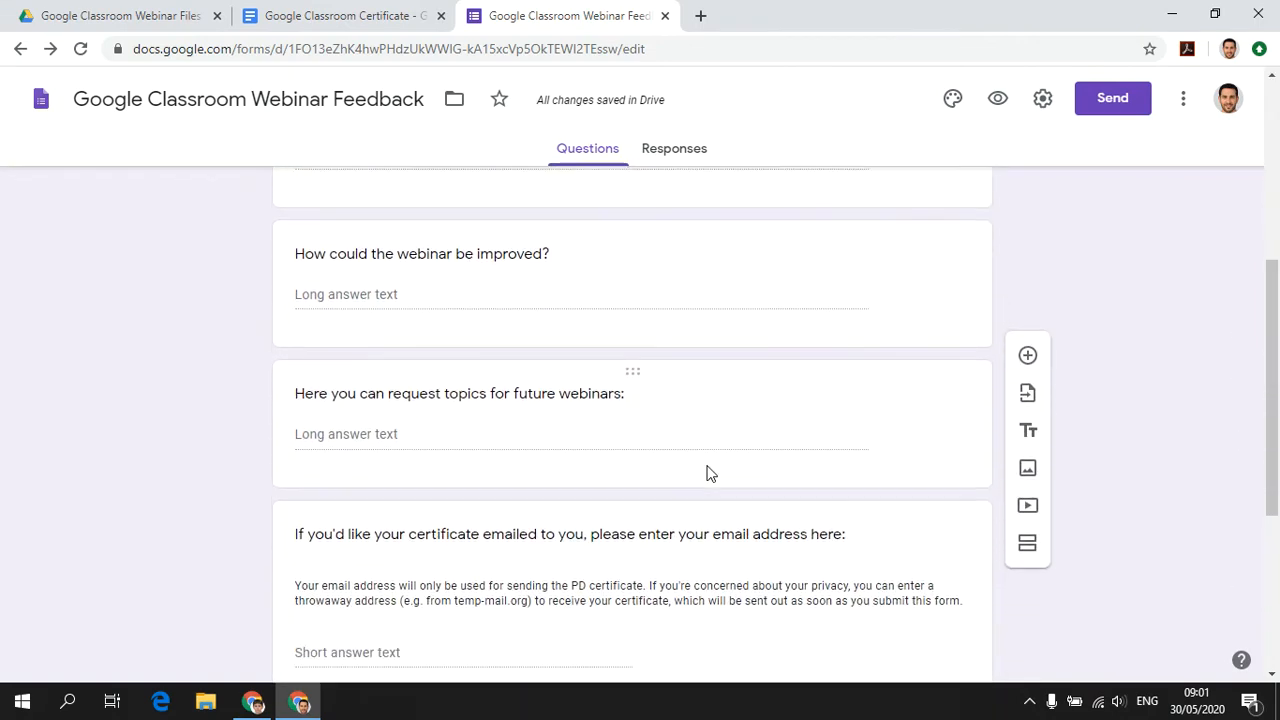
scroll(706, 473, down, 3)
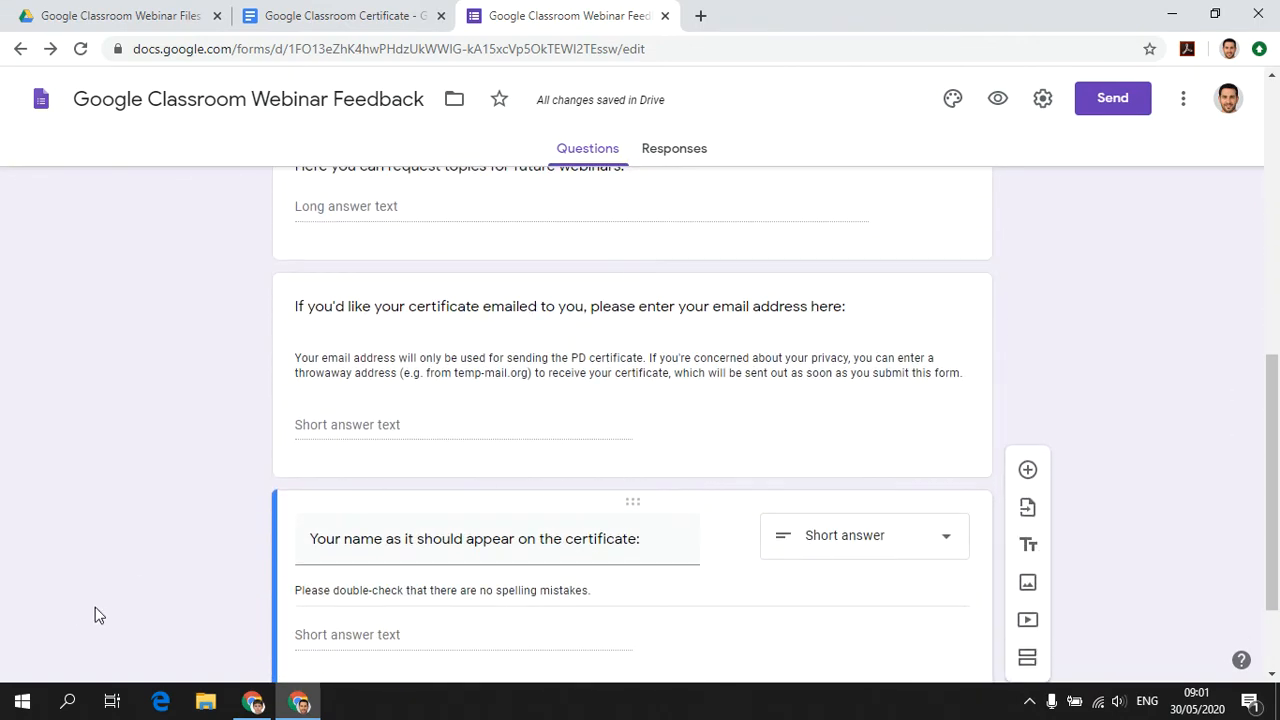
scroll(106, 537, down, 1)
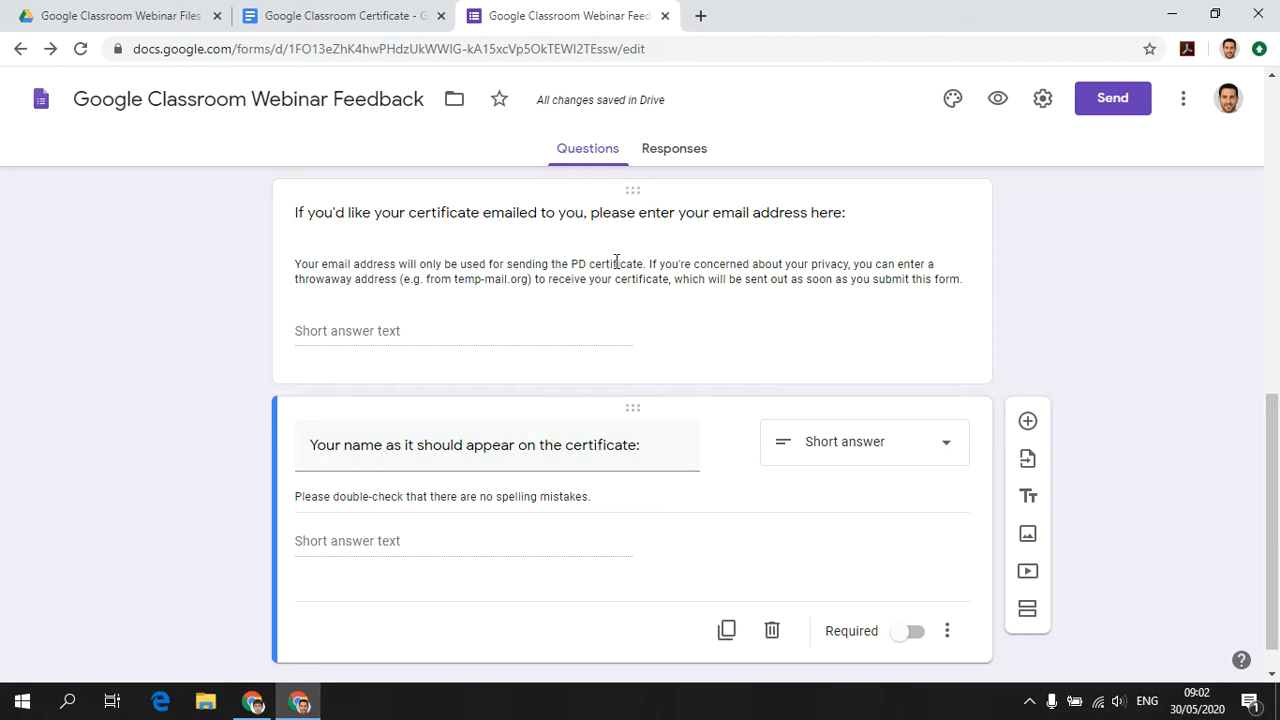
Create a new spreadsheet as the destination for the feedback form's responses.
click(677, 156)
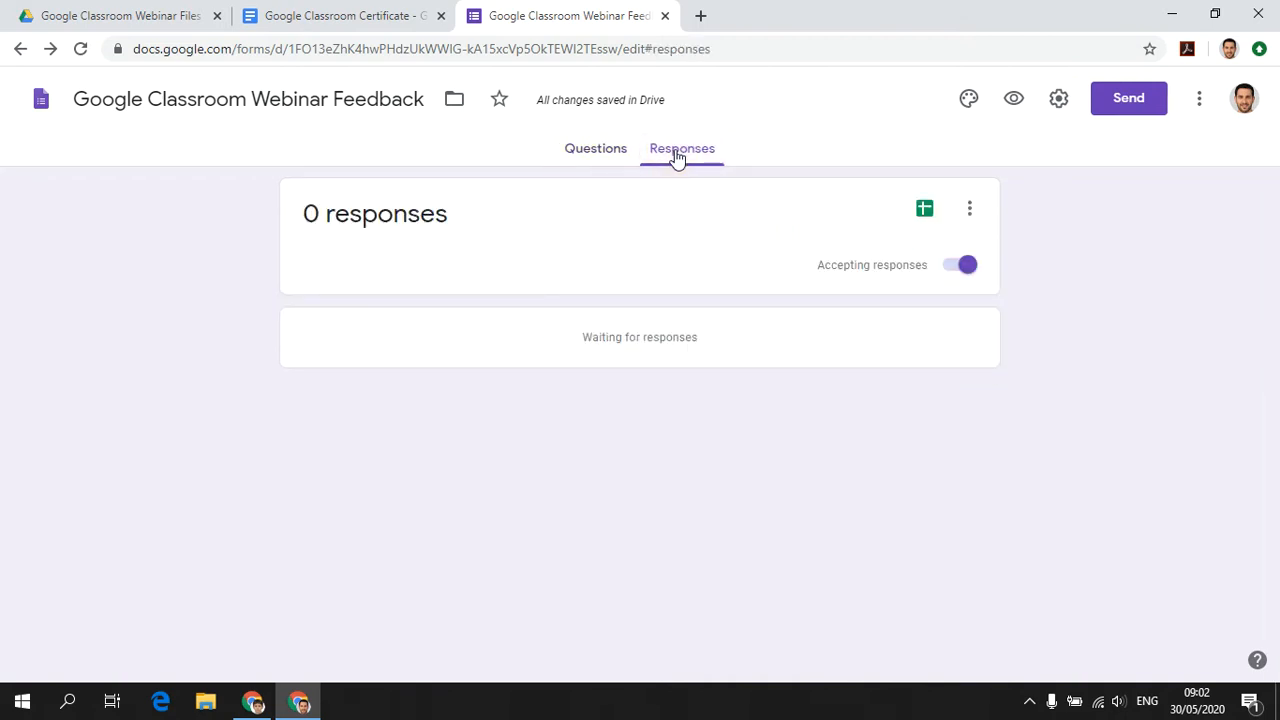
click(926, 216)
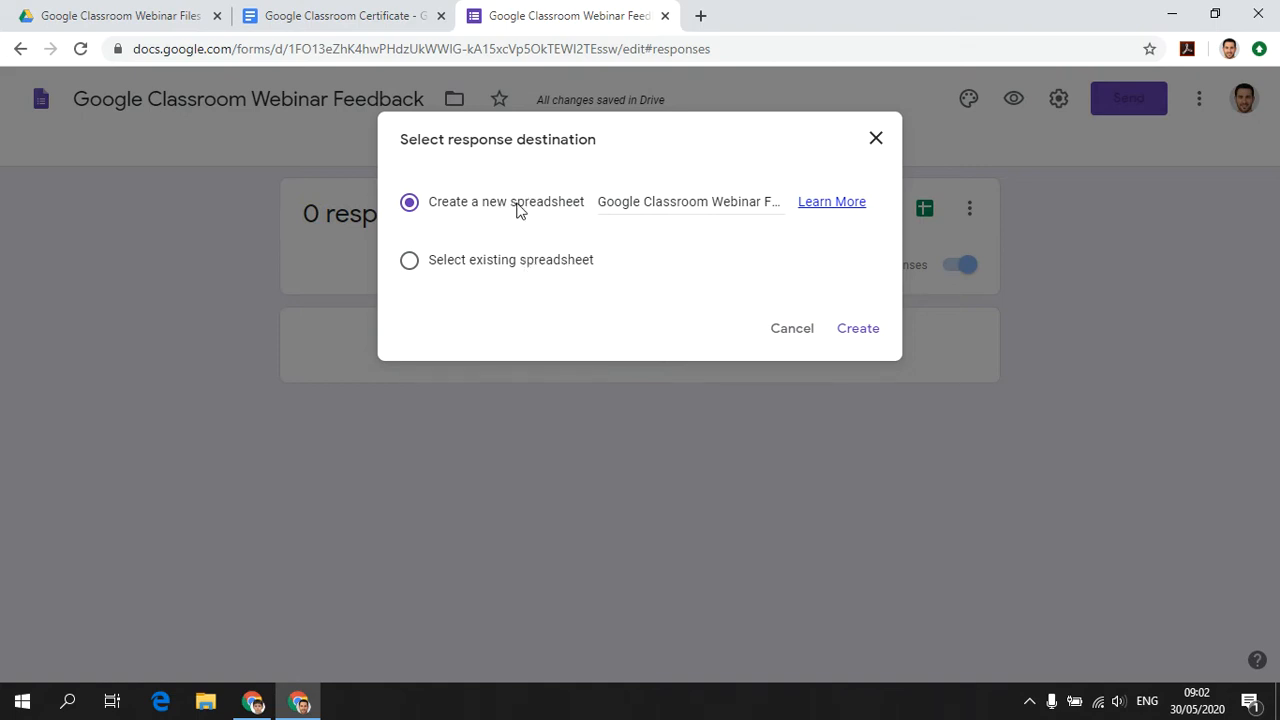
click(856, 330)
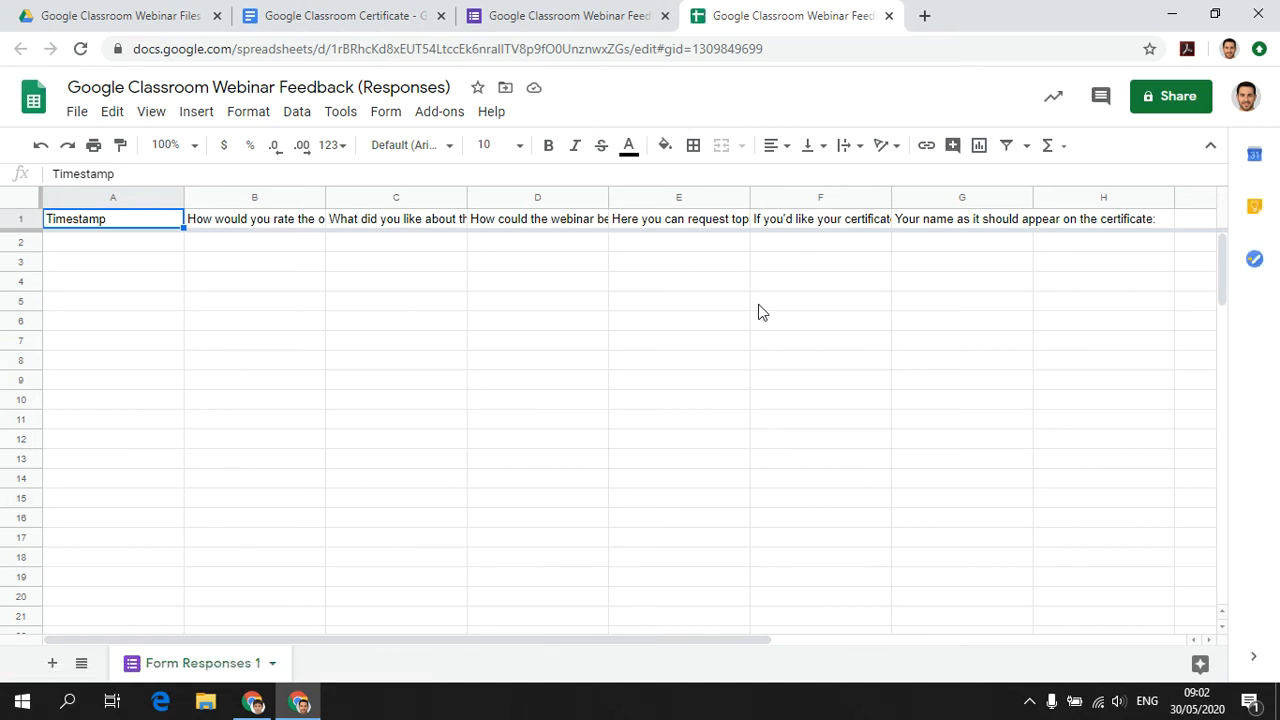
Compare the feedback form's questions with the column headers and the empty response rows in the responses spreadsheet.
click(560, 15)
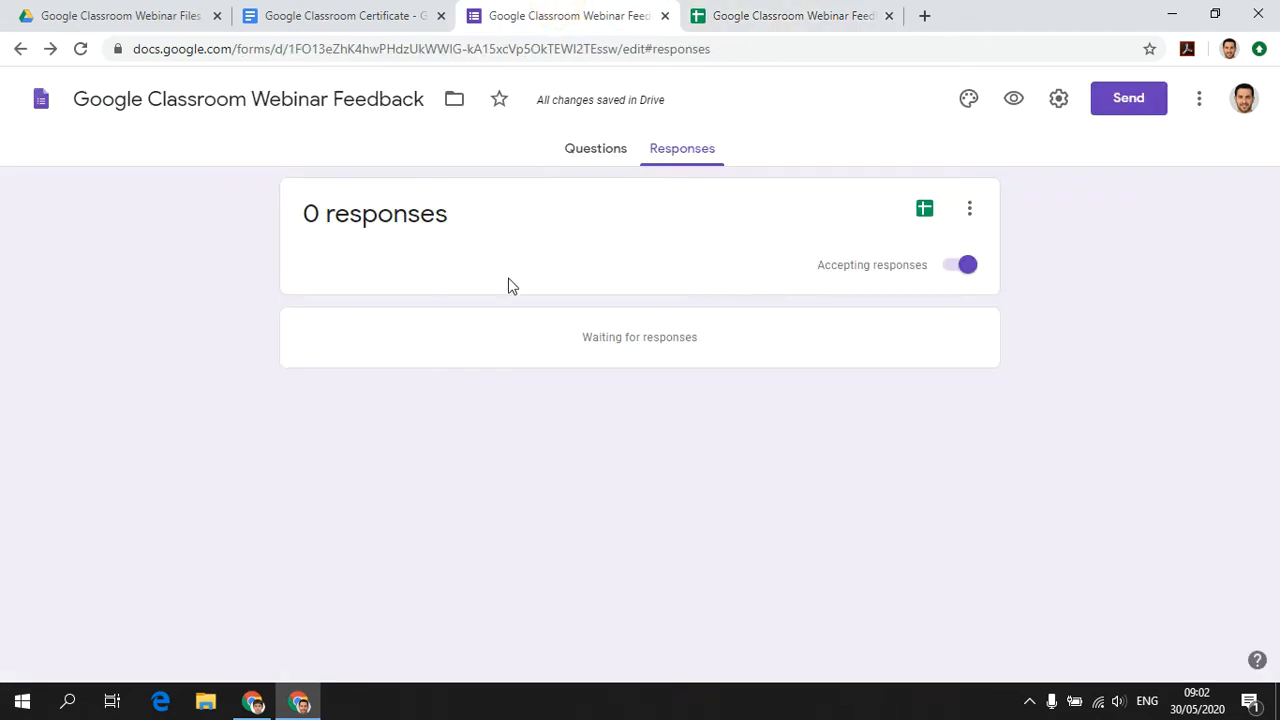
click(586, 150)
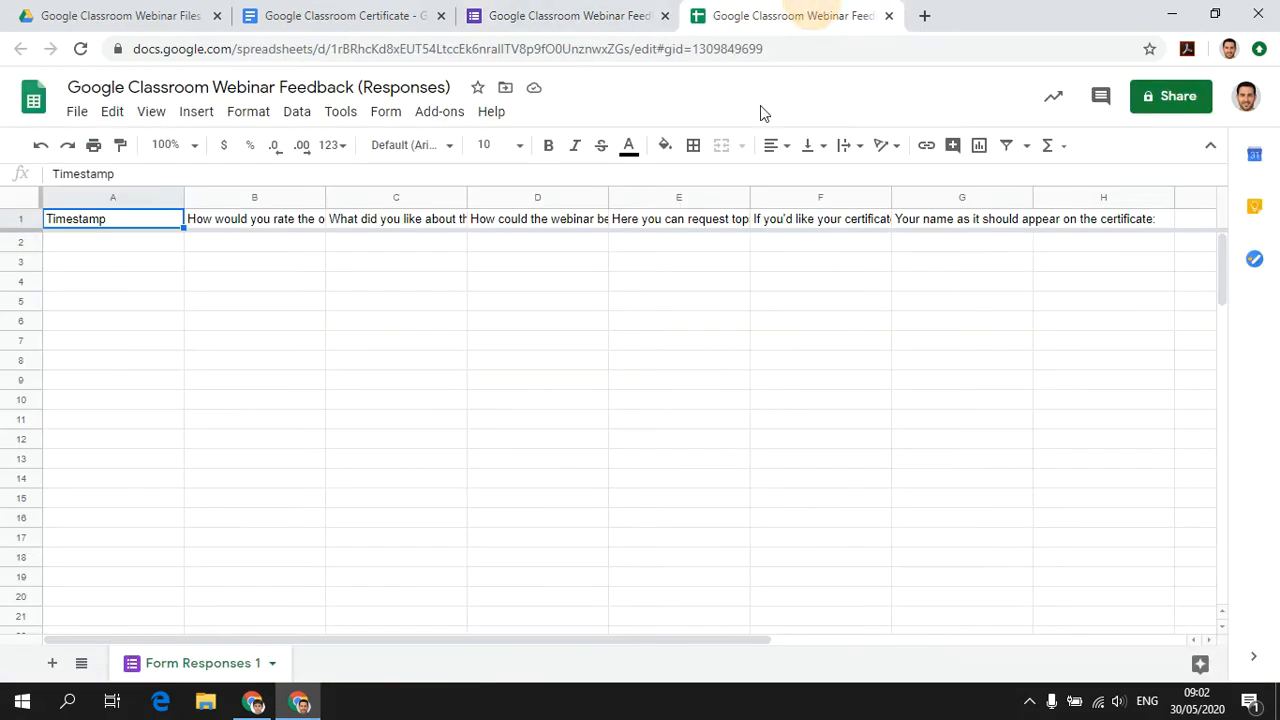
click(812, 14)
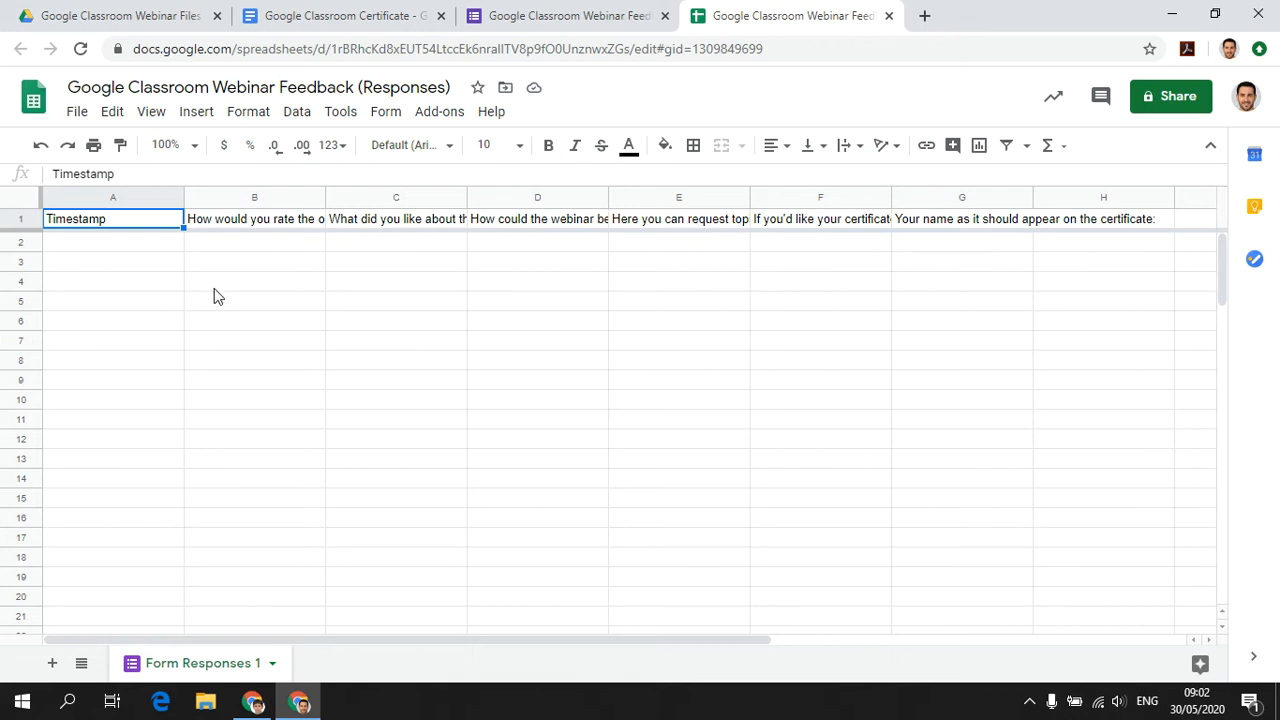
click(143, 246)
click(140, 268)
click(138, 281)
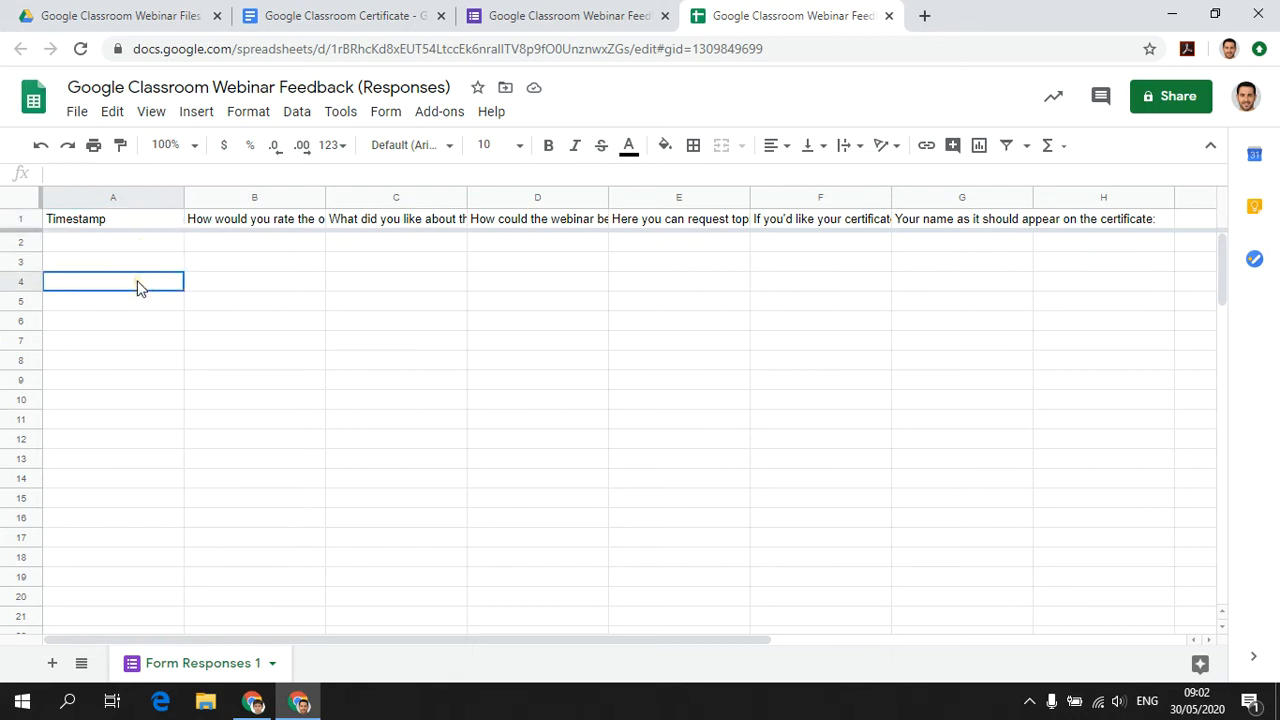
click(133, 301)
click(151, 281)
Find the Autocrat add-on in the G Suite Marketplace and start installing it for the responses spreadsheet.
click(443, 118)
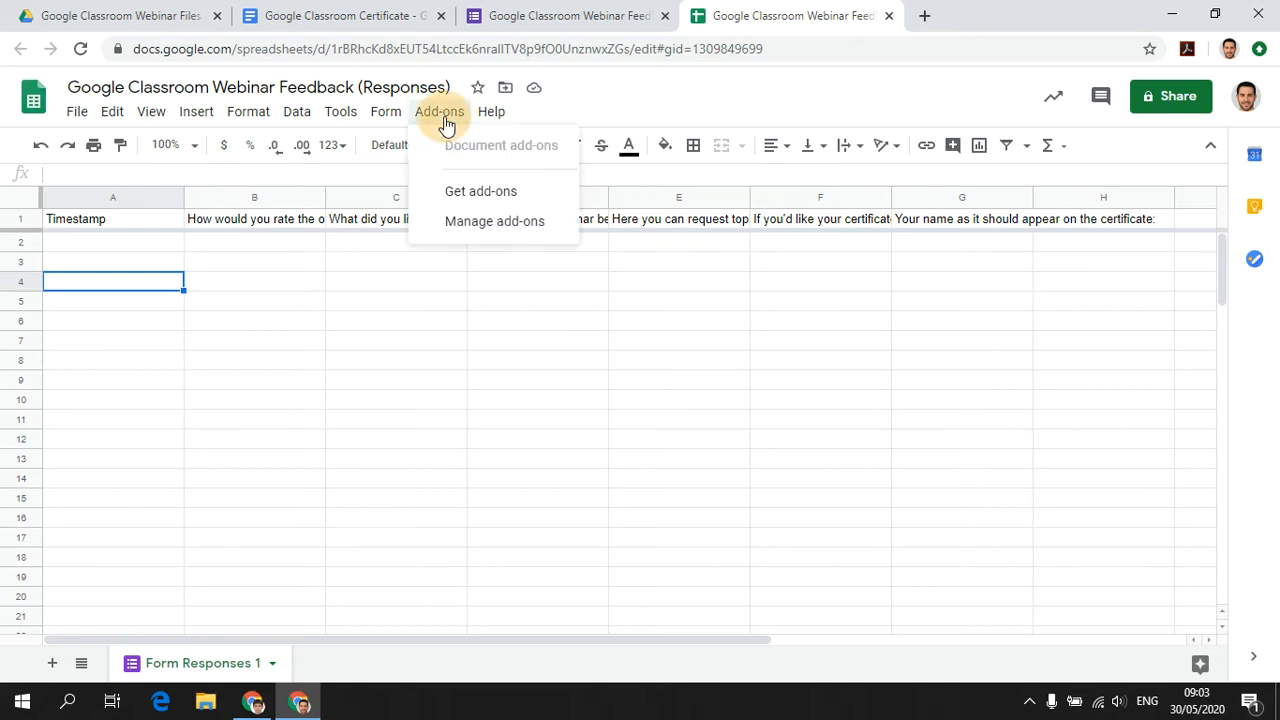
click(462, 193)
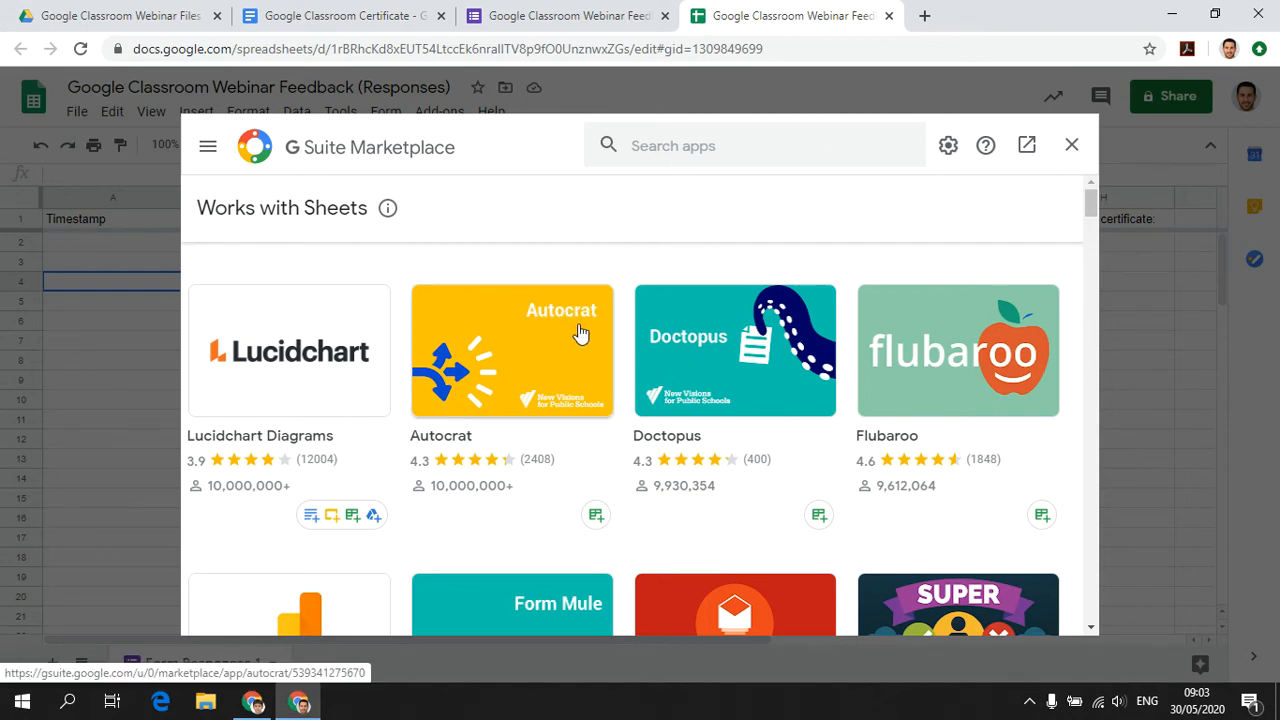
click(517, 369)
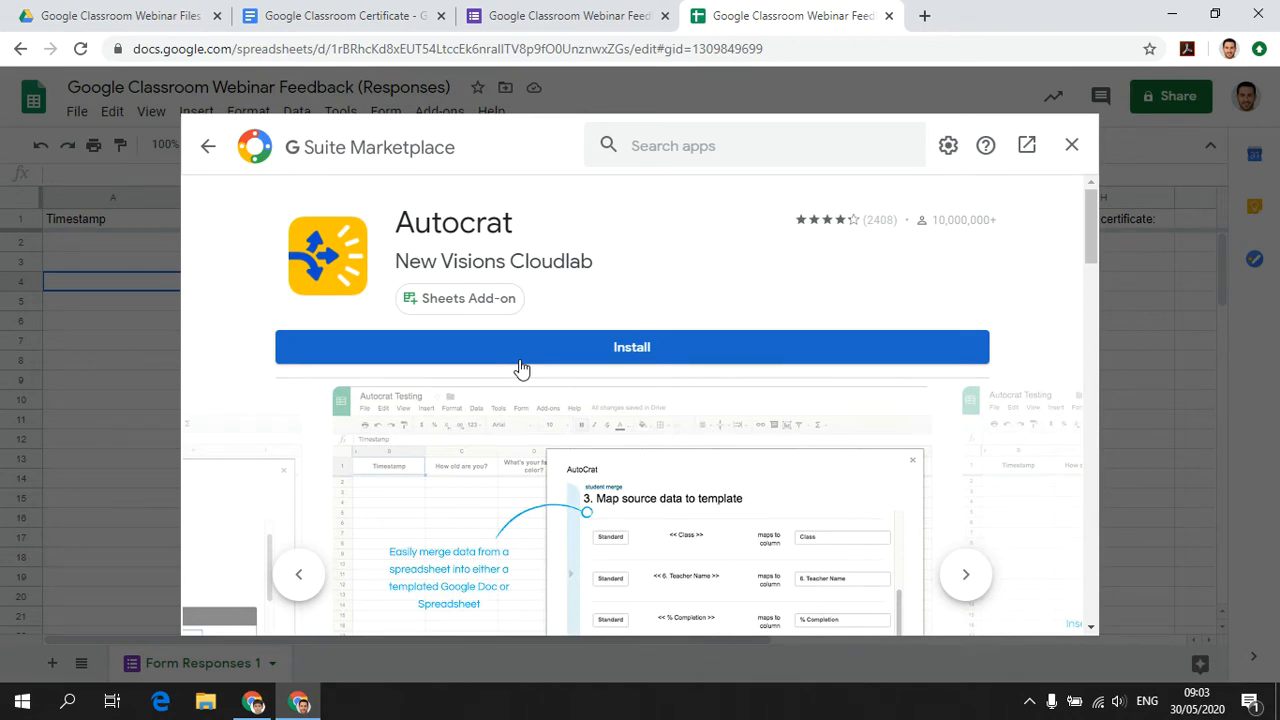
click(641, 358)
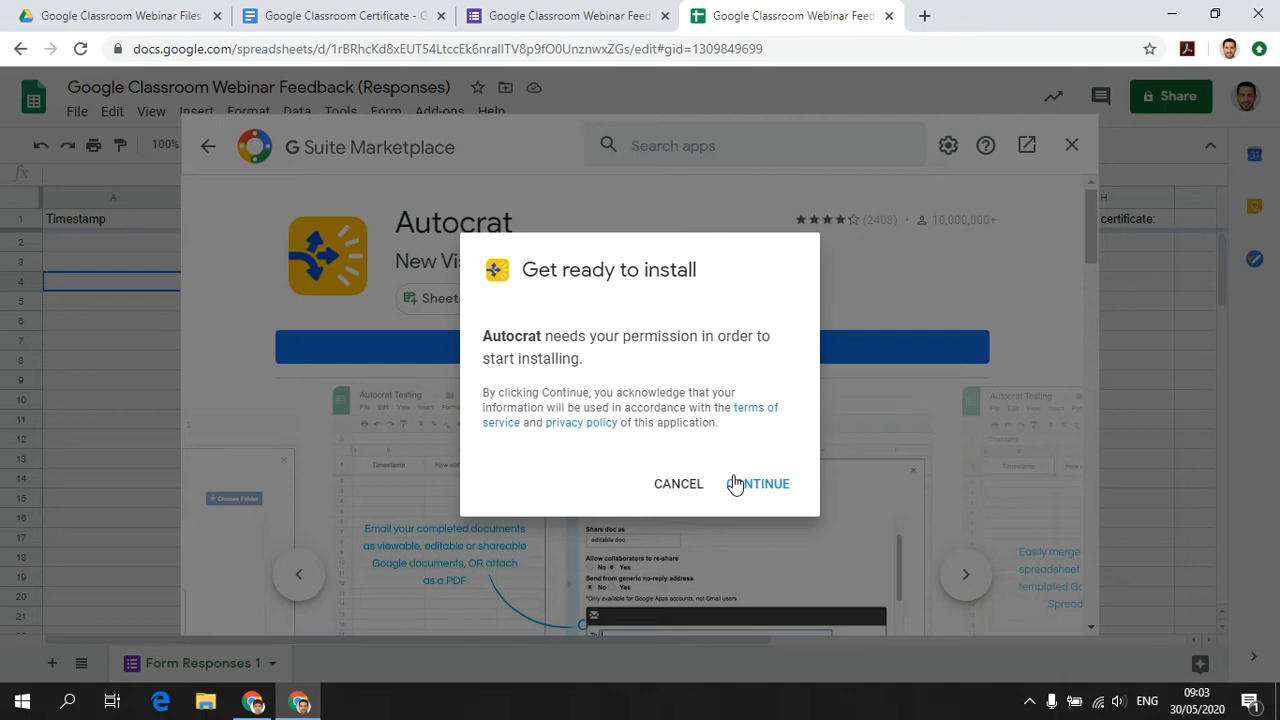
click(735, 484)
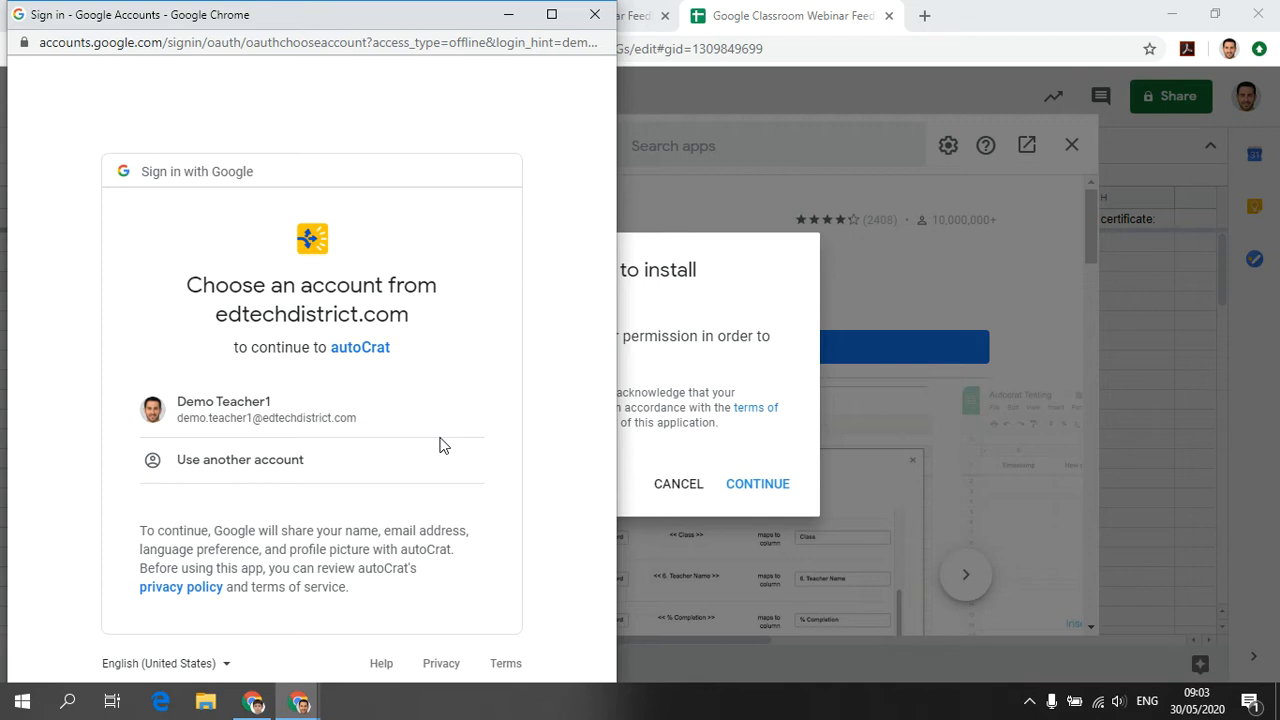
Grant autoCrat the requested permissions with the demo teacher account, finish the installation and close the marketplace.
click(267, 417)
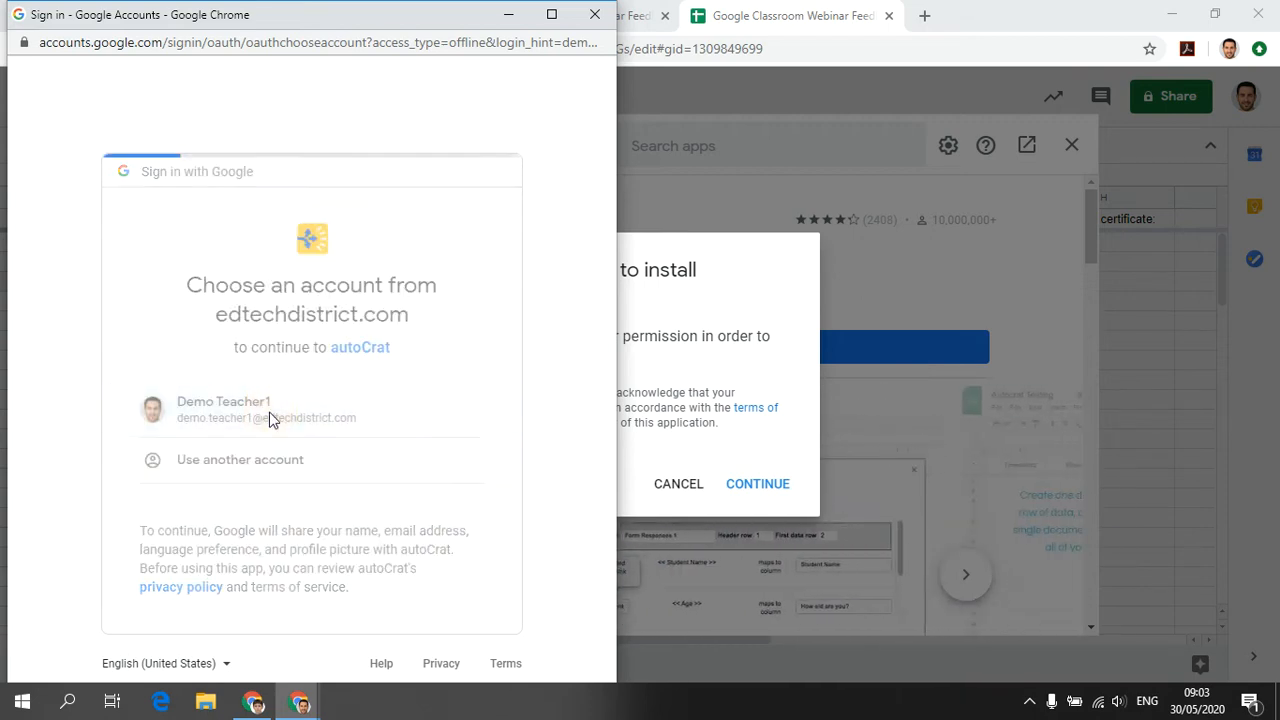
scroll(347, 418, down, 2)
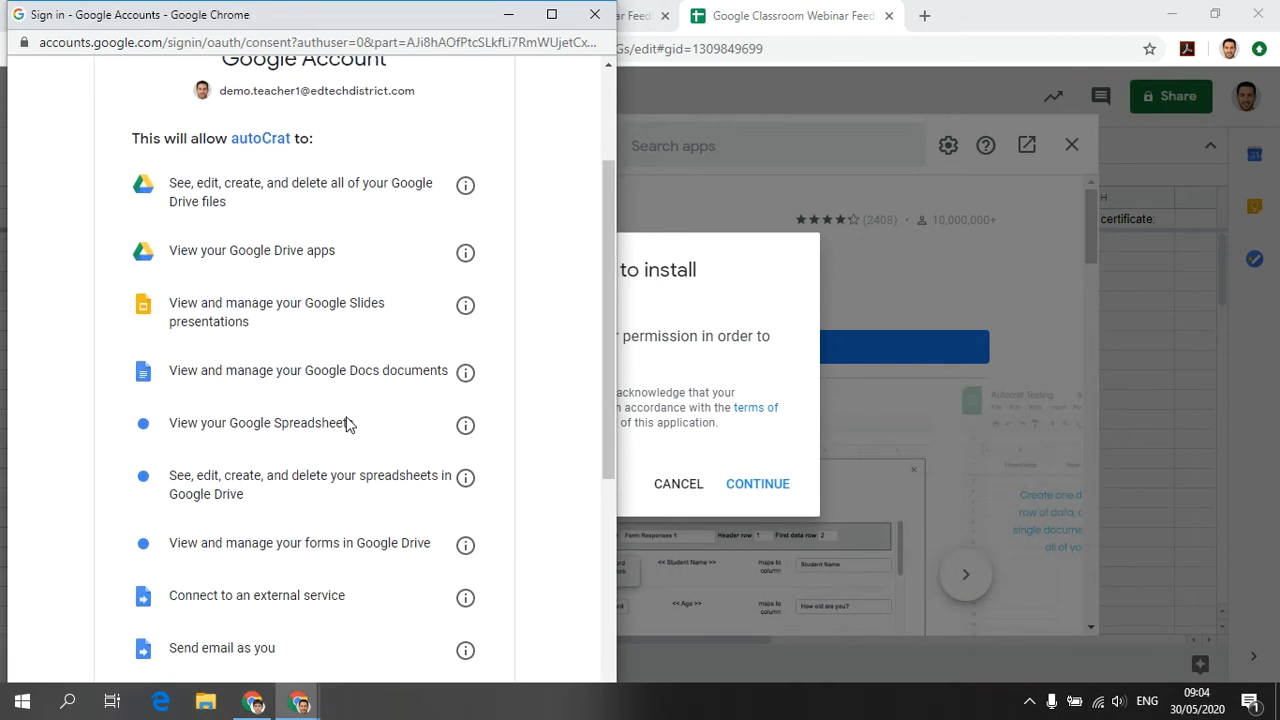
scroll(371, 423, down, 5)
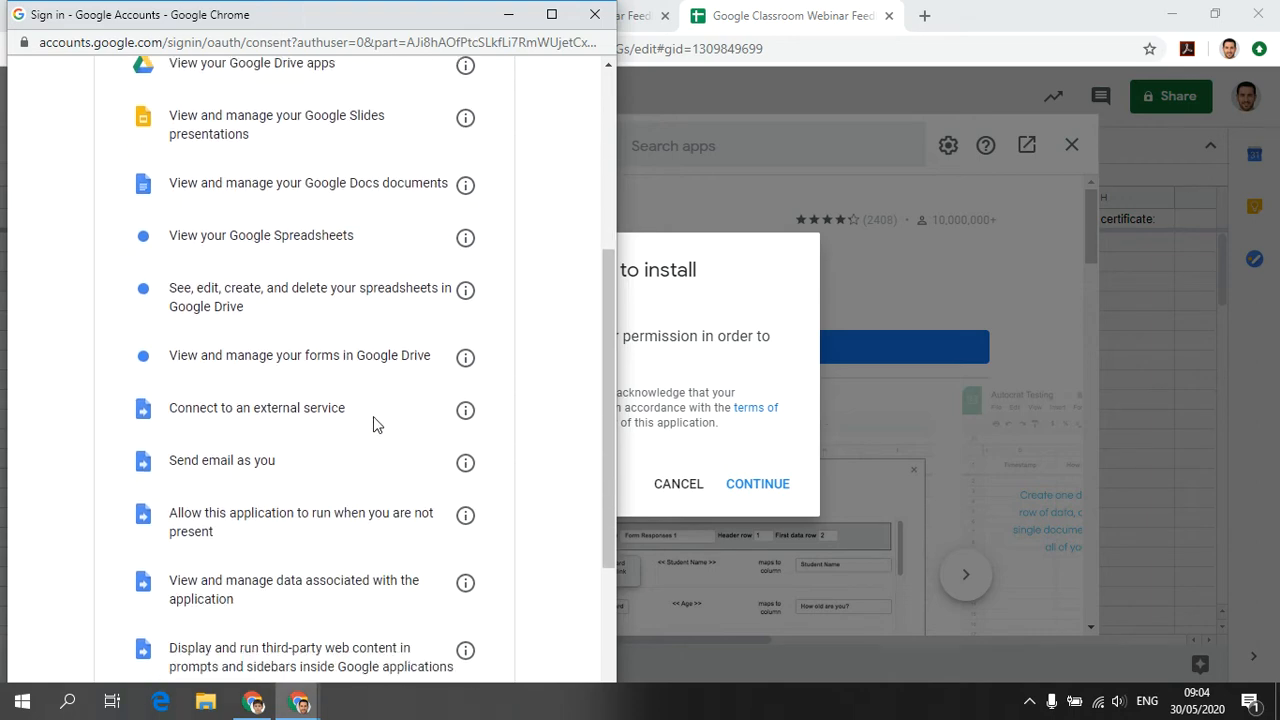
scroll(373, 416, down, 1)
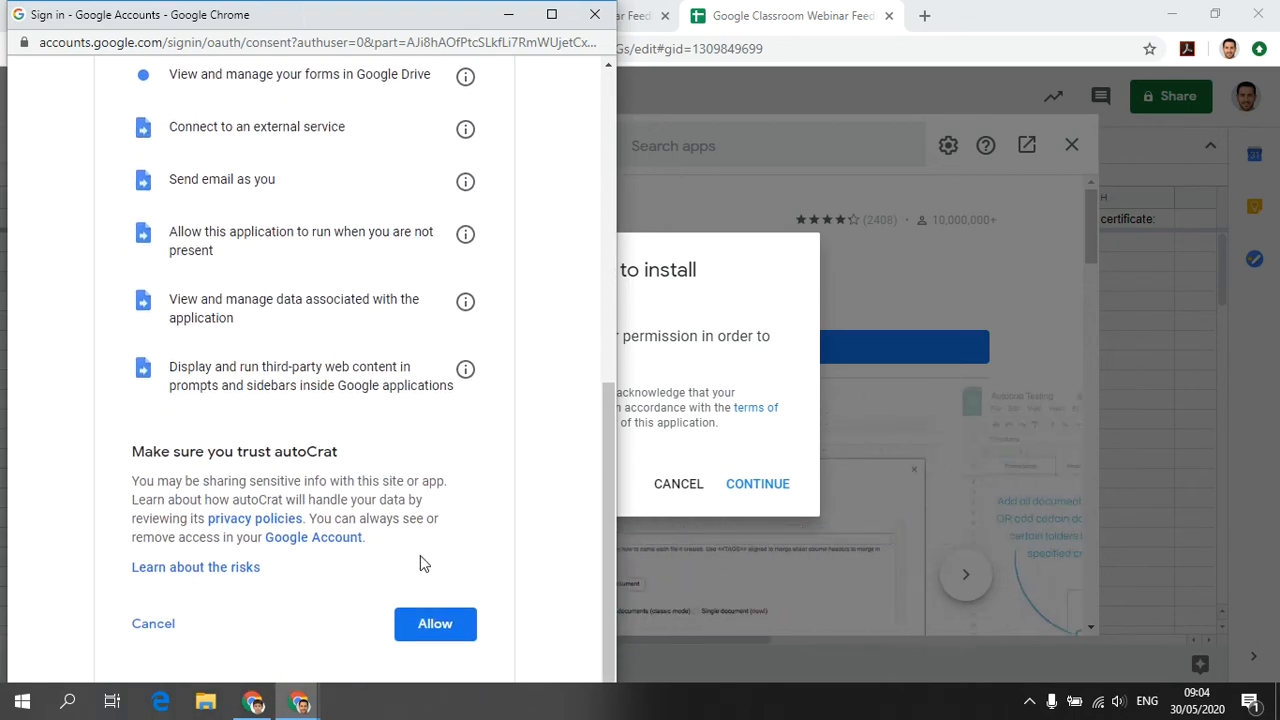
click(427, 625)
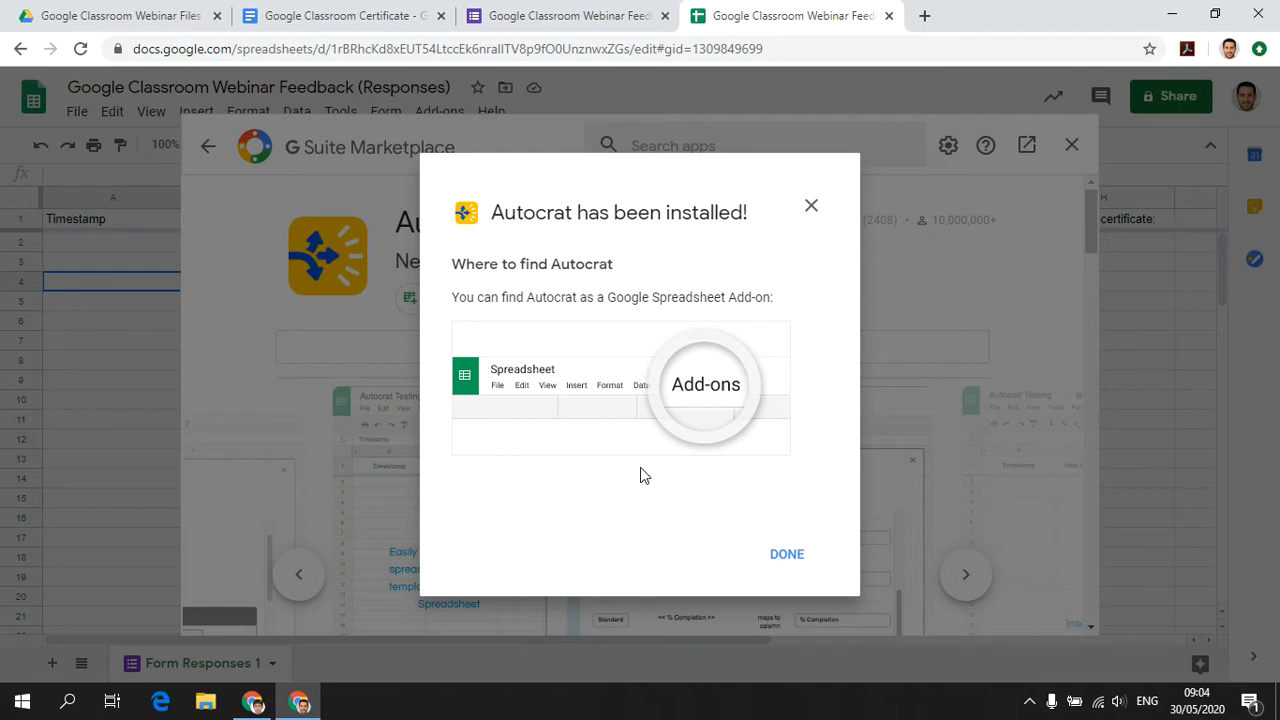
click(785, 553)
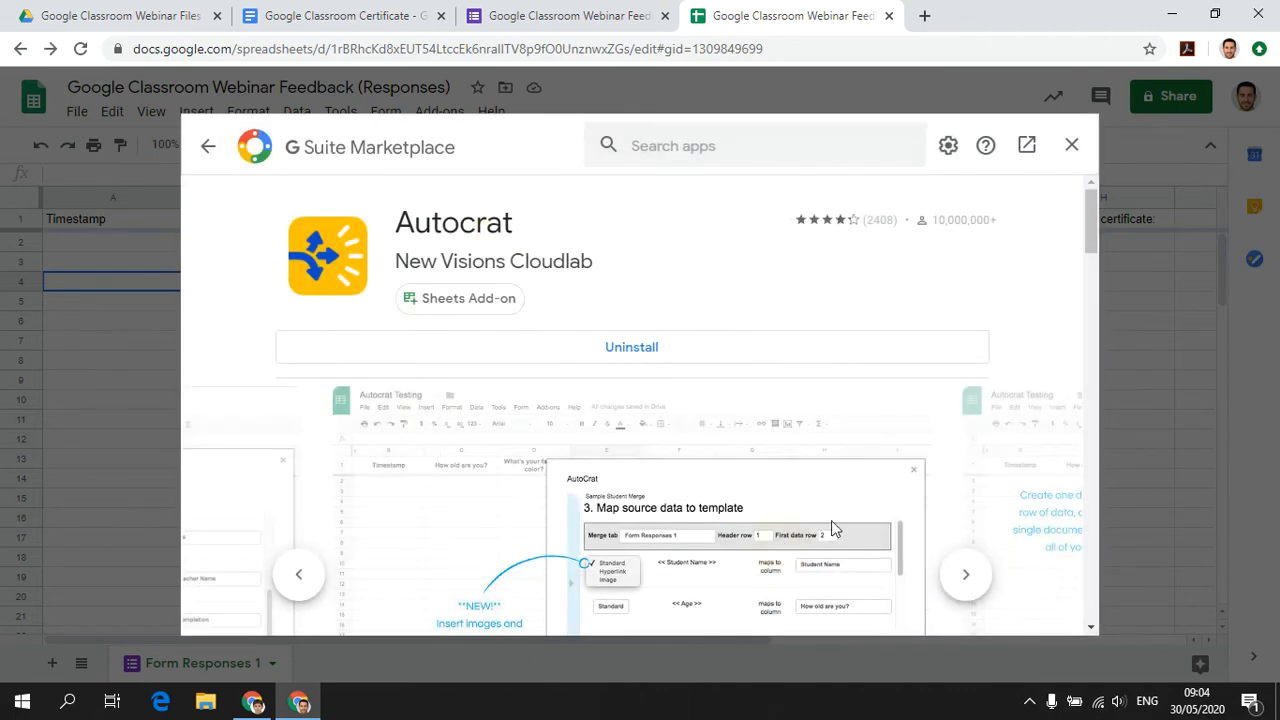
click(1072, 148)
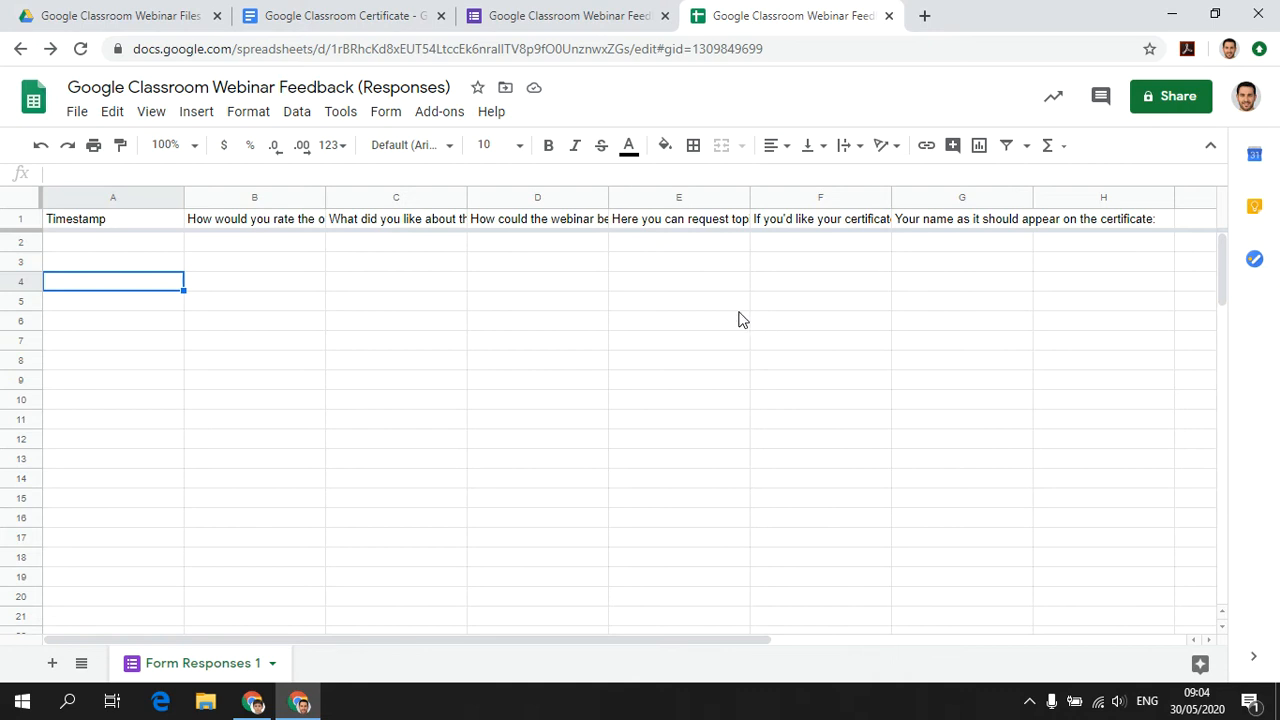
Launch the Autocrat add-on in the responses spreadsheet.
click(441, 113)
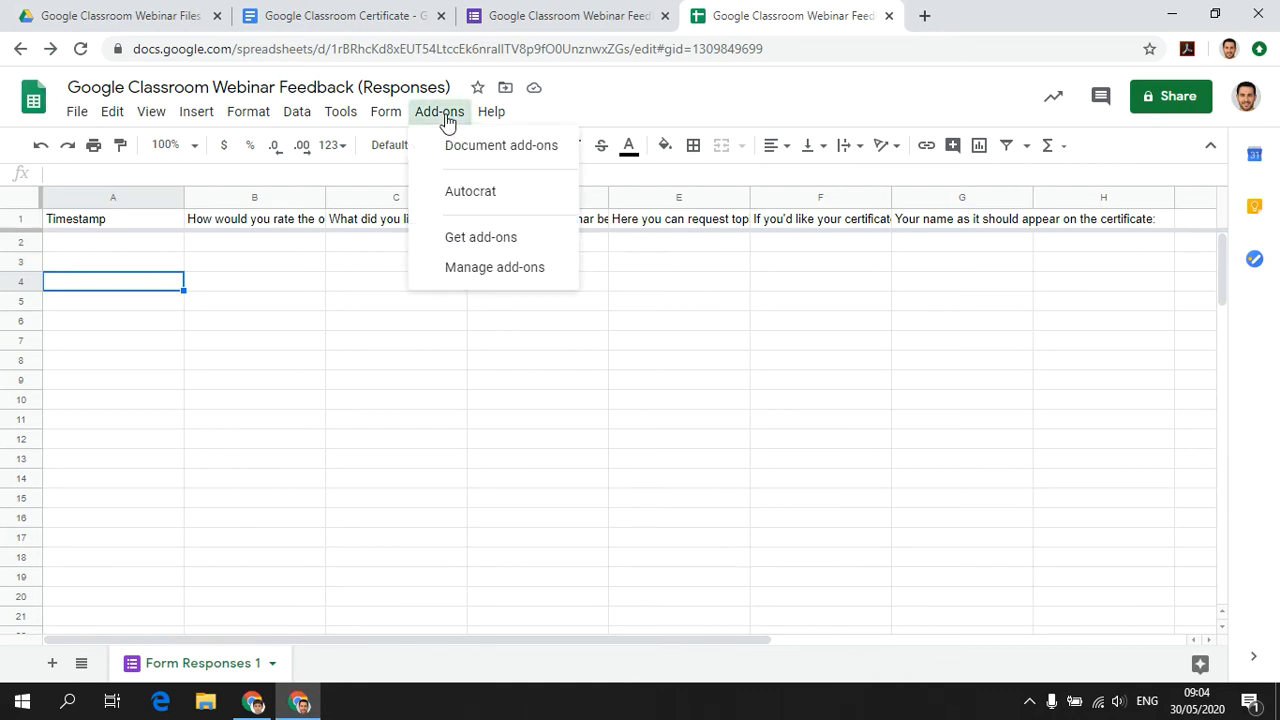
mouse_move(454, 200)
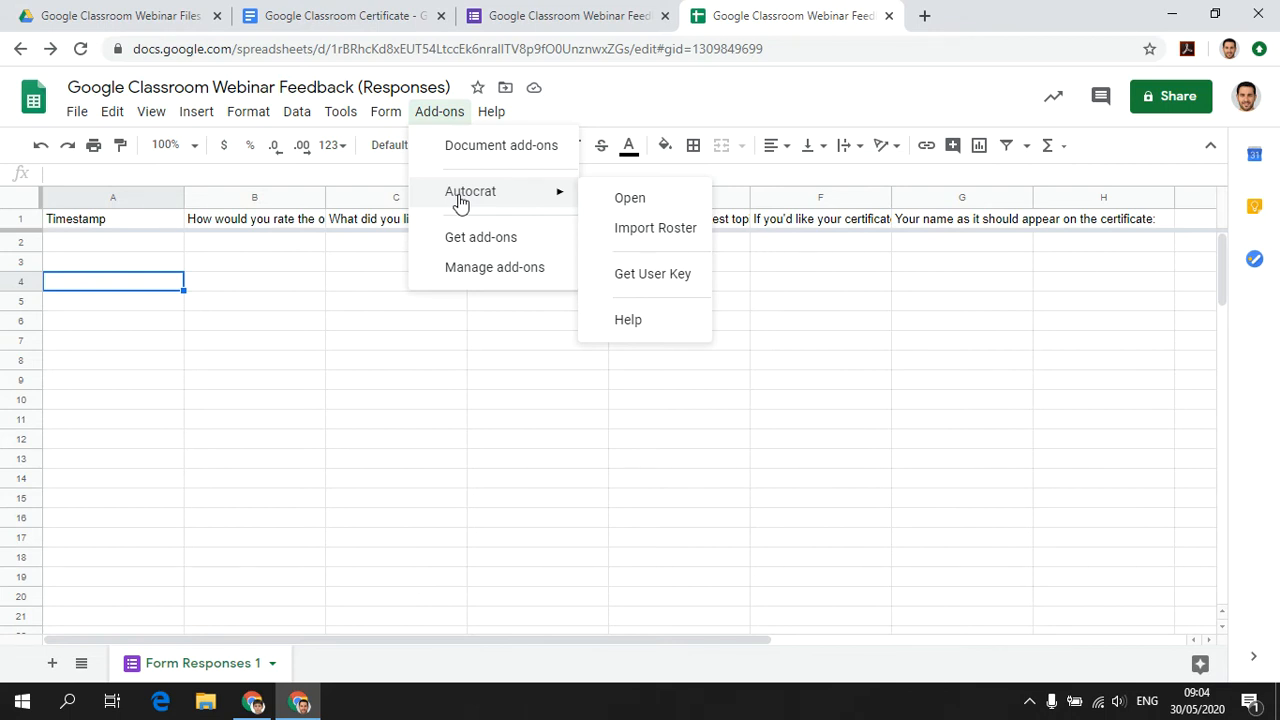
click(625, 200)
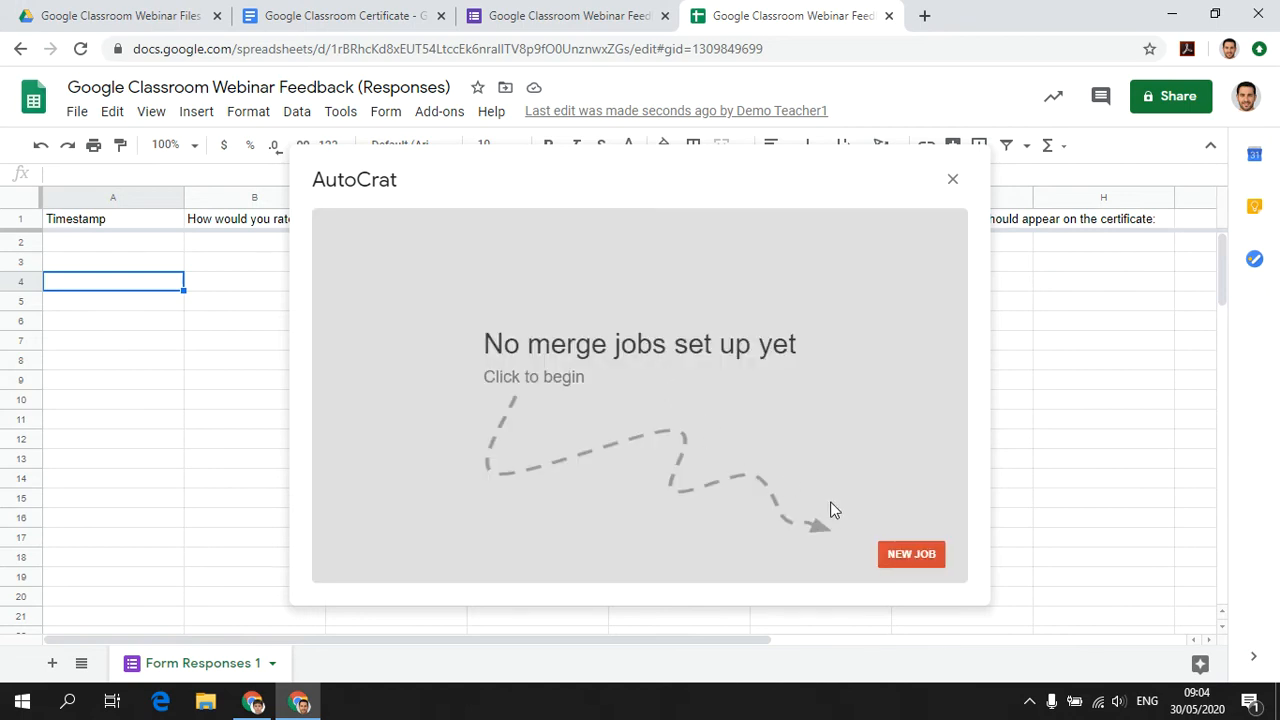
Create a new merge job named "Classroom Webinar Cert Mailer" and continue to the template choice.
click(897, 558)
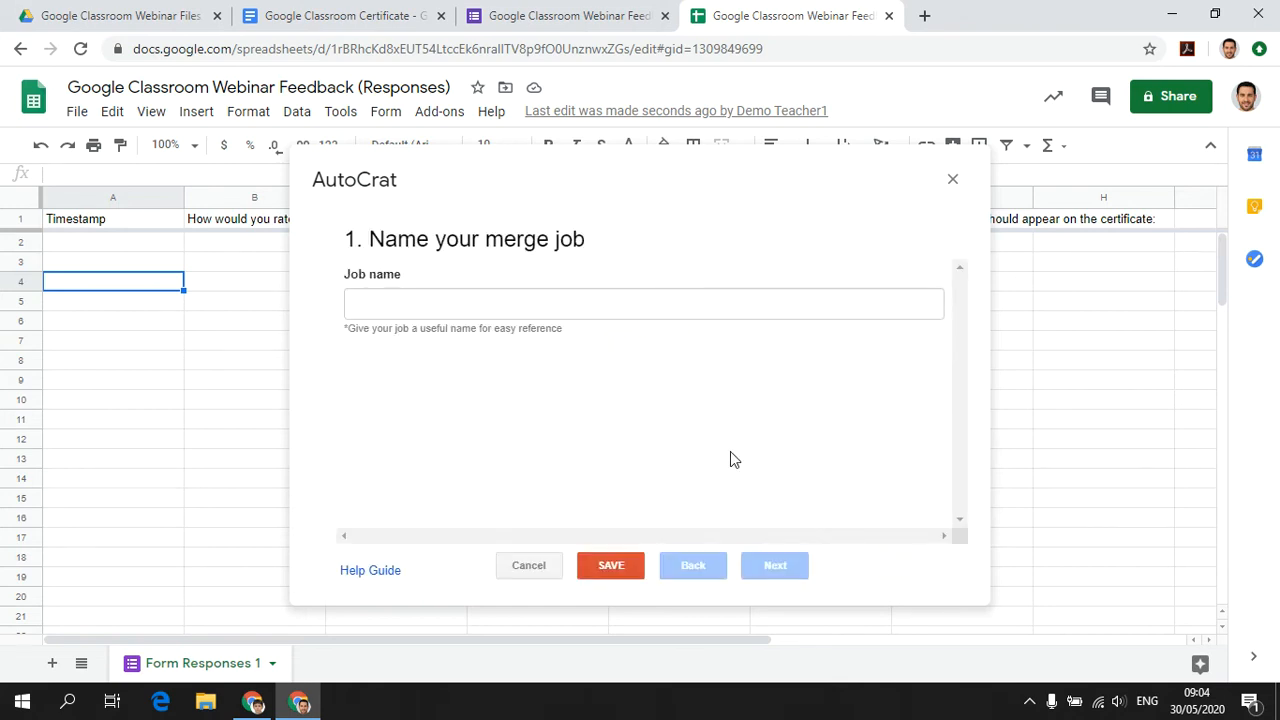
click(578, 304)
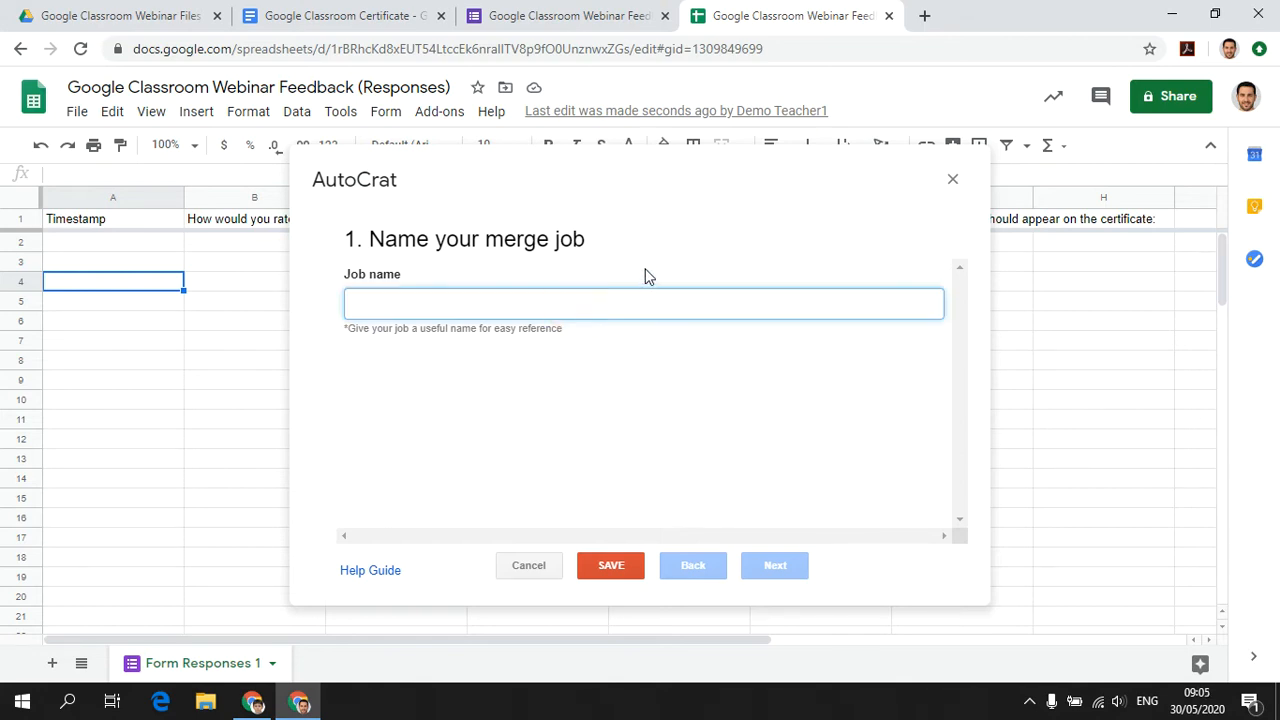
text(Classroom Webinar )
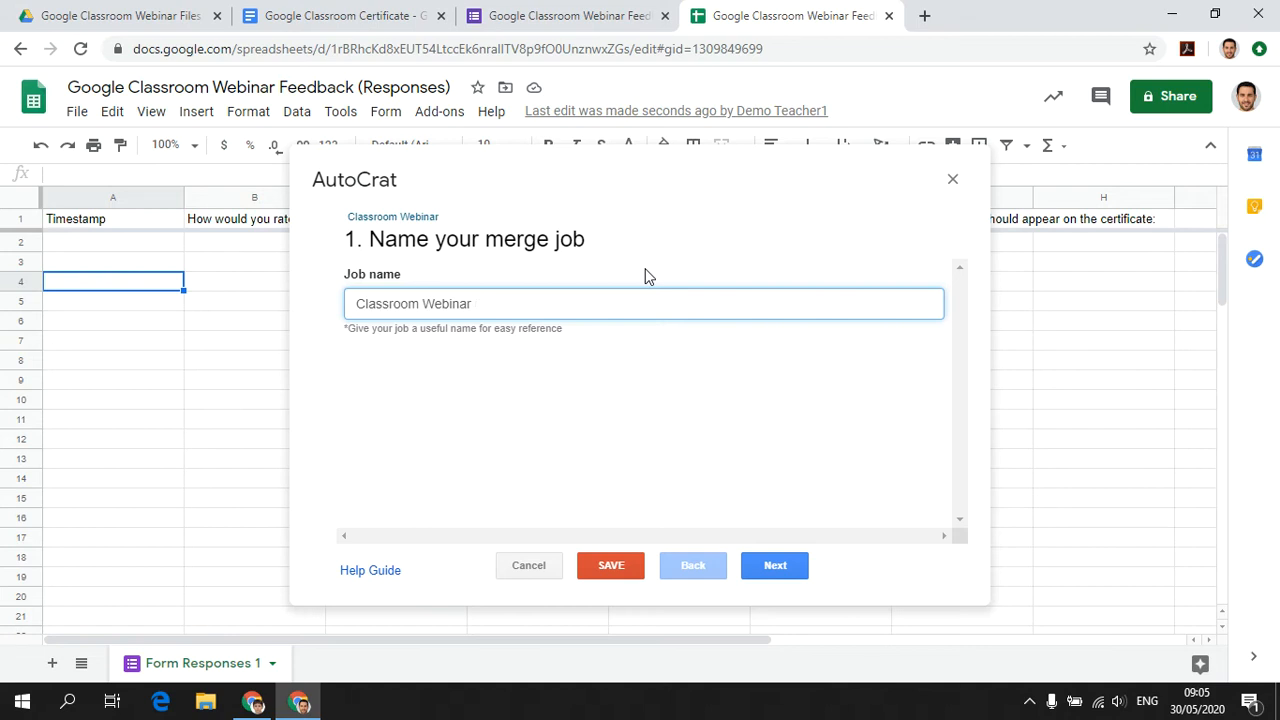
text(Mailer)
click(476, 300)
text(Cert)
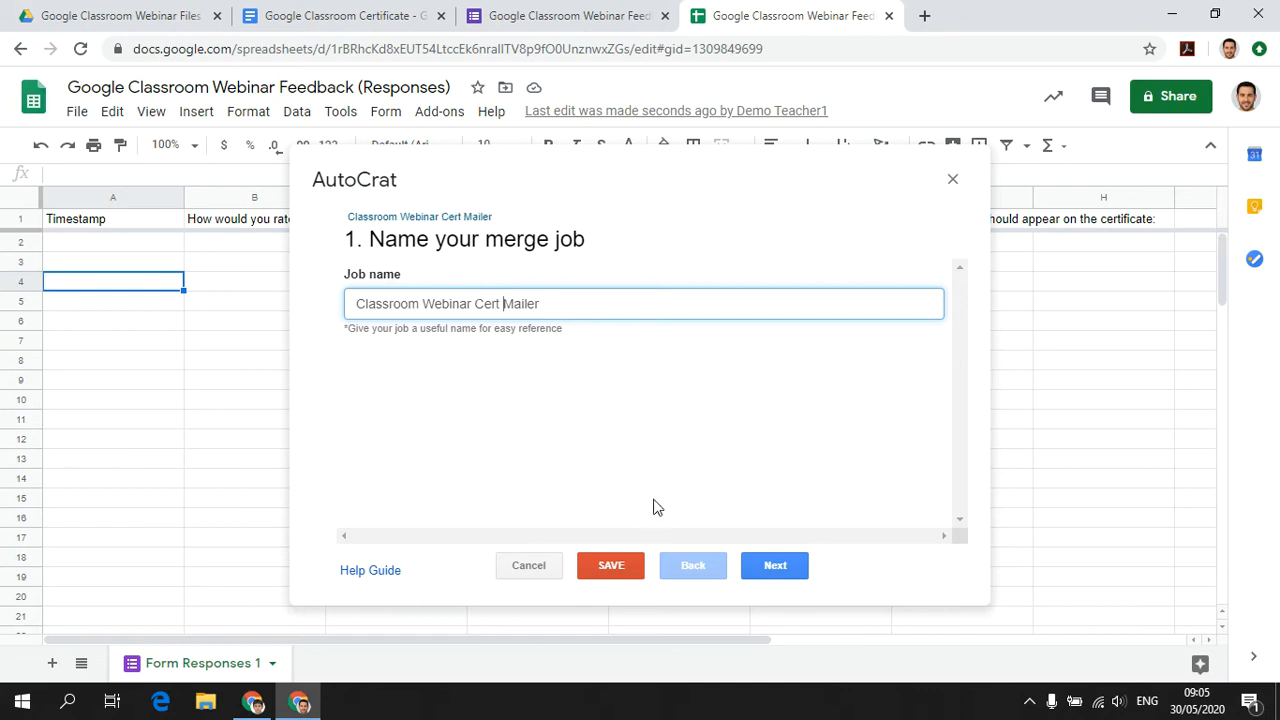
click(776, 566)
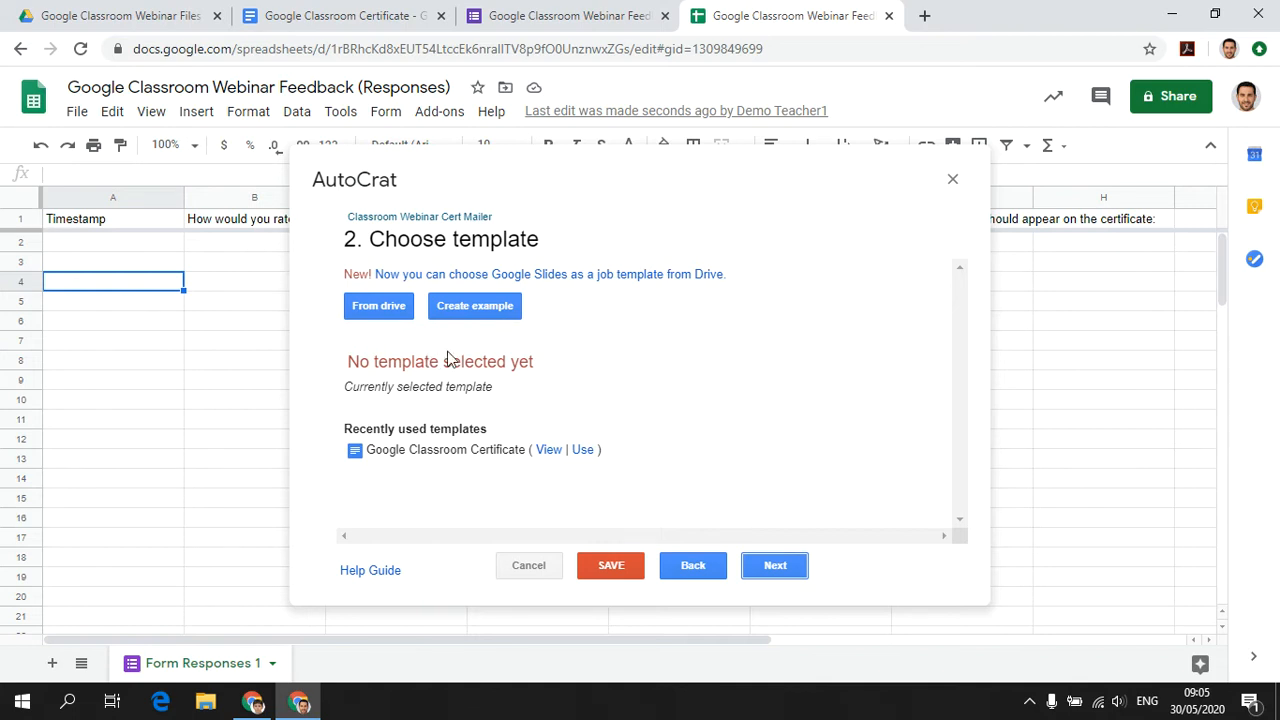
Check the certificate document, select Google Classroom Certificate from Drive as the job's template, and continue to the data mapping.
click(381, 15)
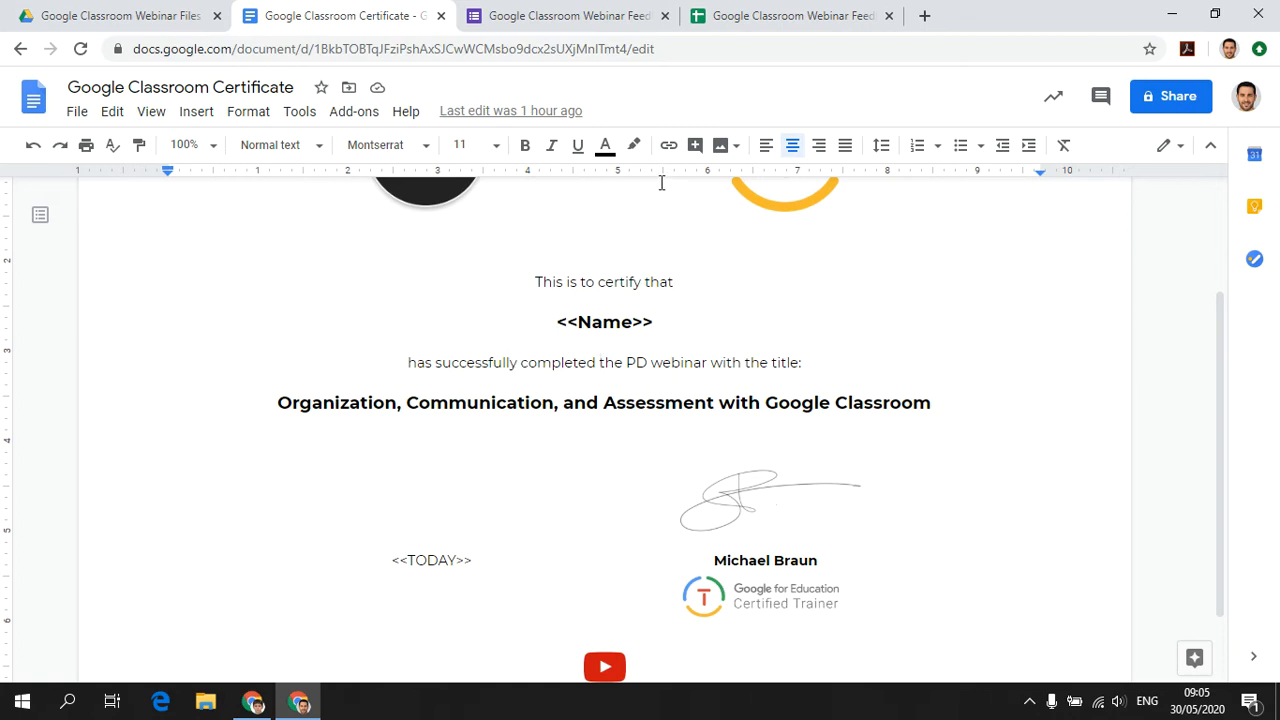
click(750, 16)
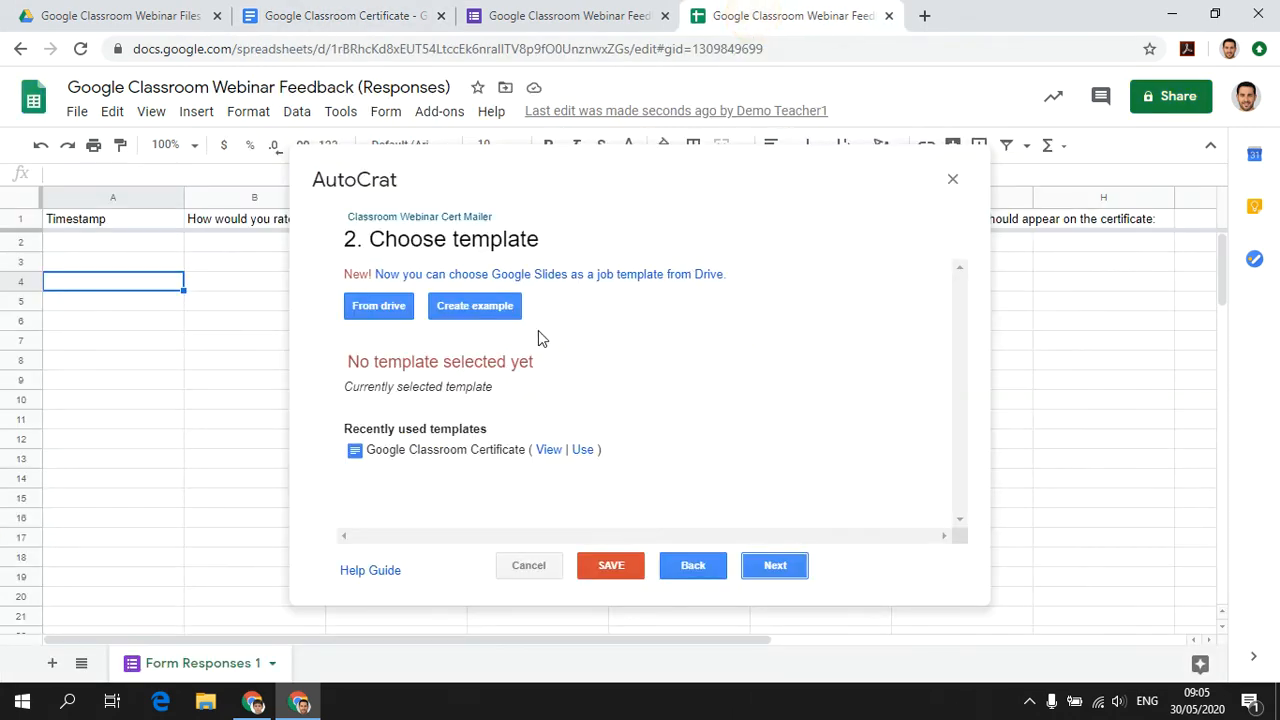
click(398, 313)
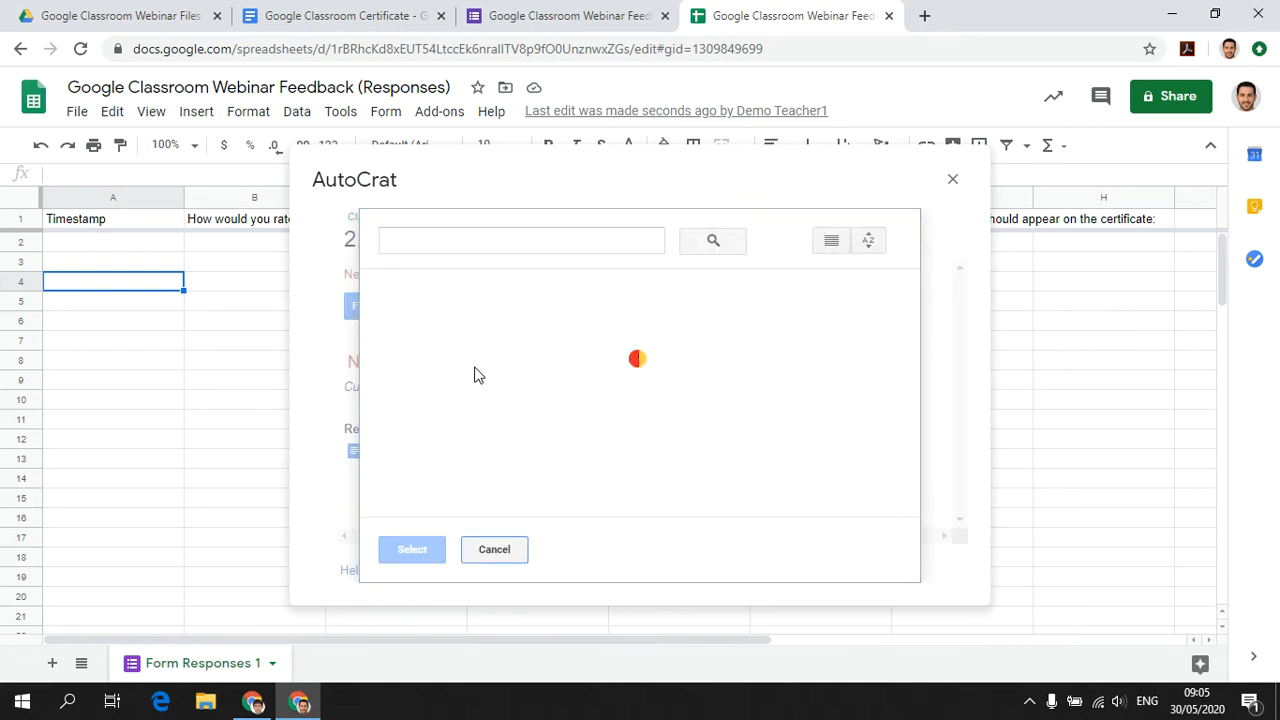
click(640, 395)
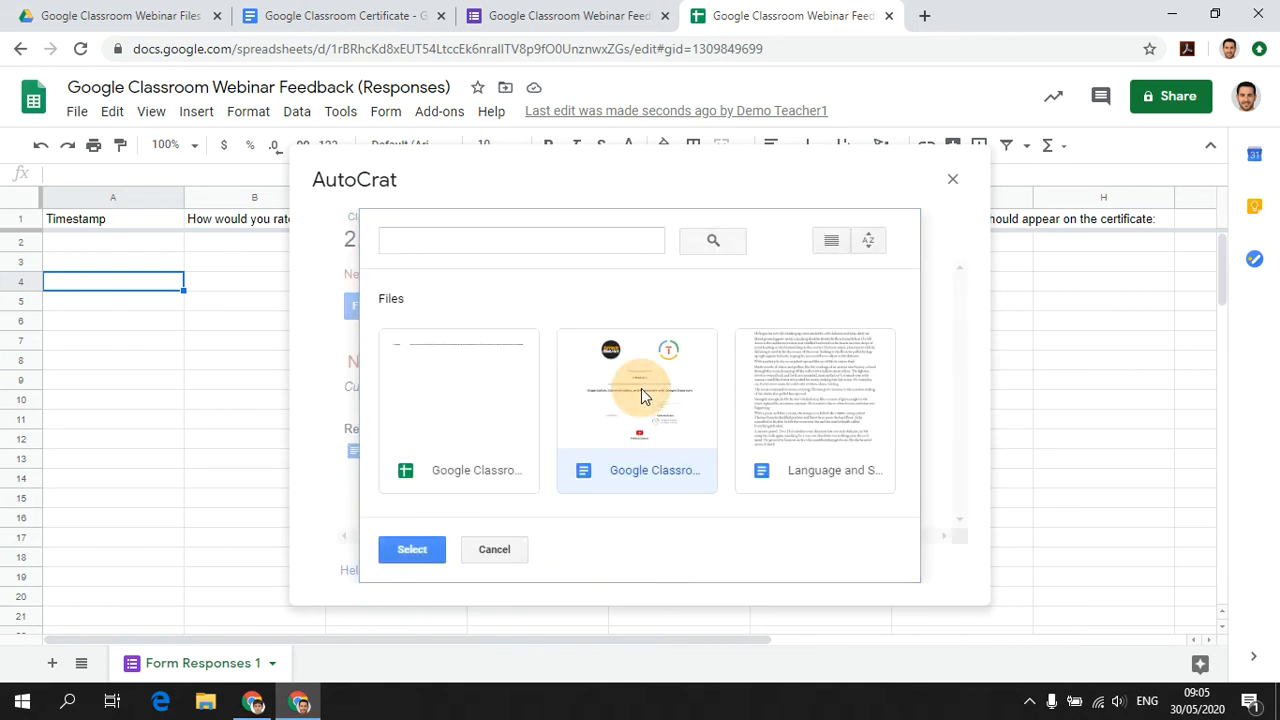
click(425, 549)
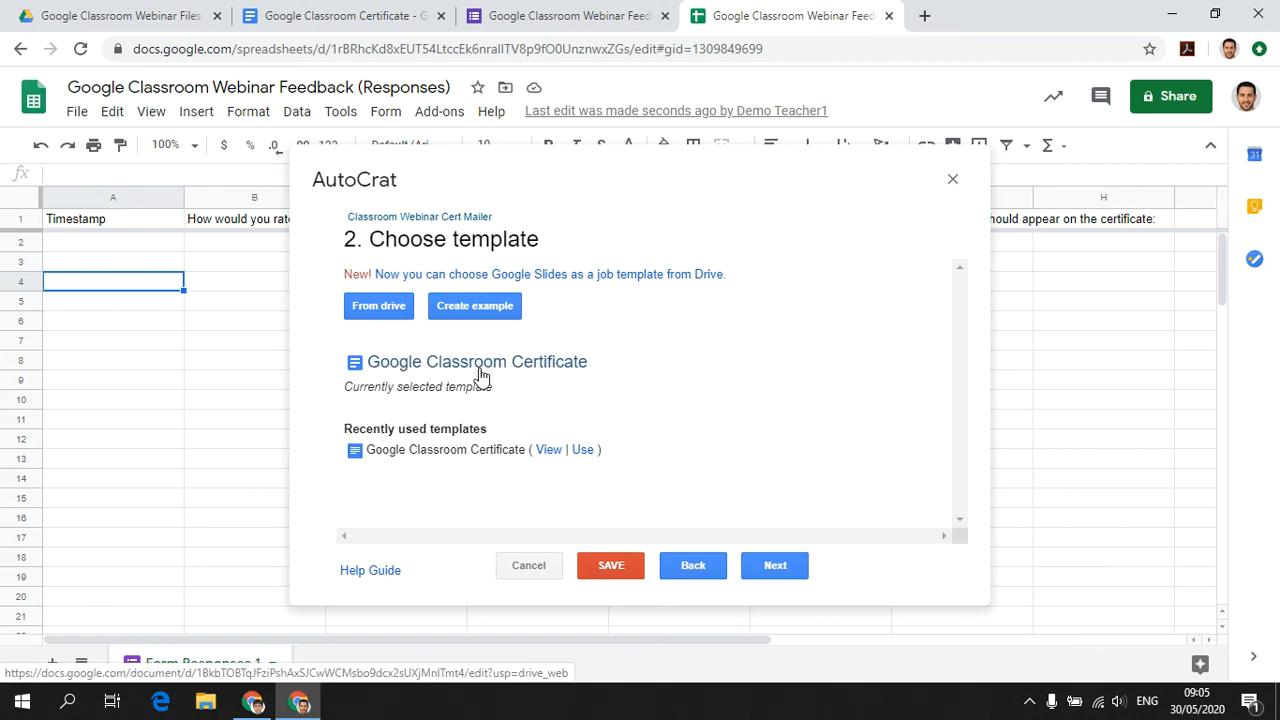
click(775, 566)
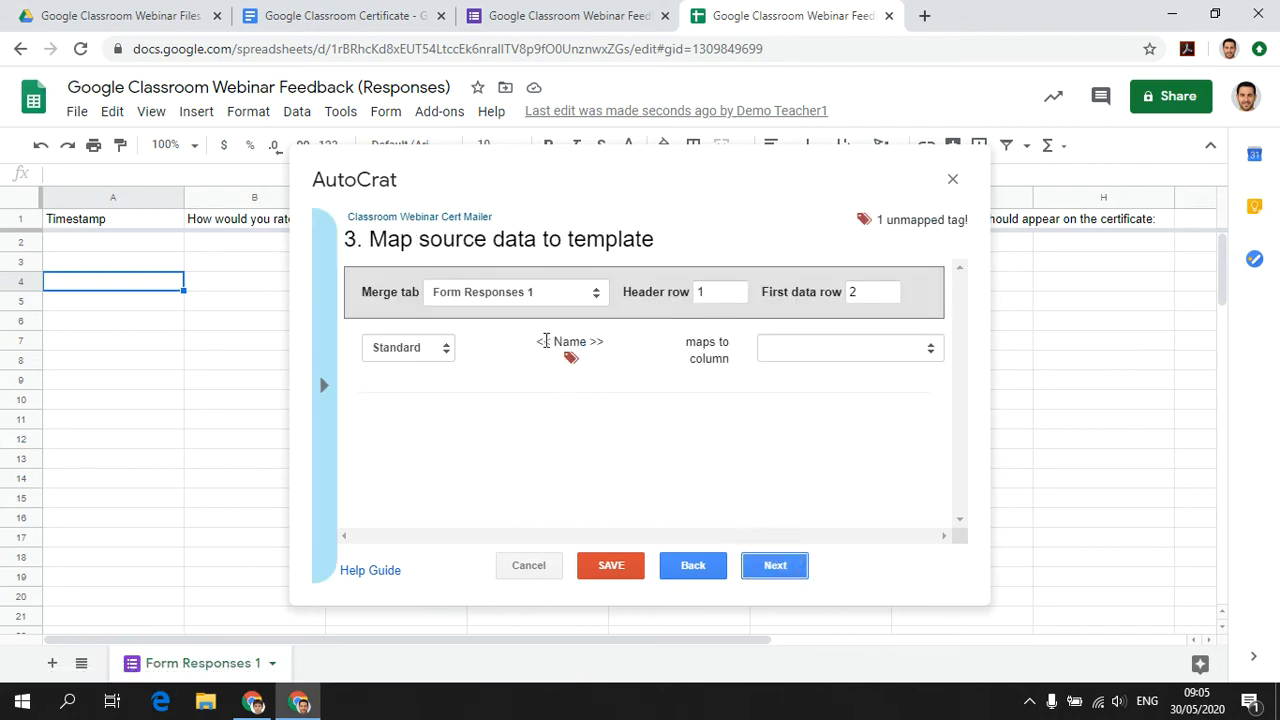
Map the template's <<Name>> tag as Standard to the column "Your name as it should appear on the certificate:" and continue.
drag(545, 341, 594, 349)
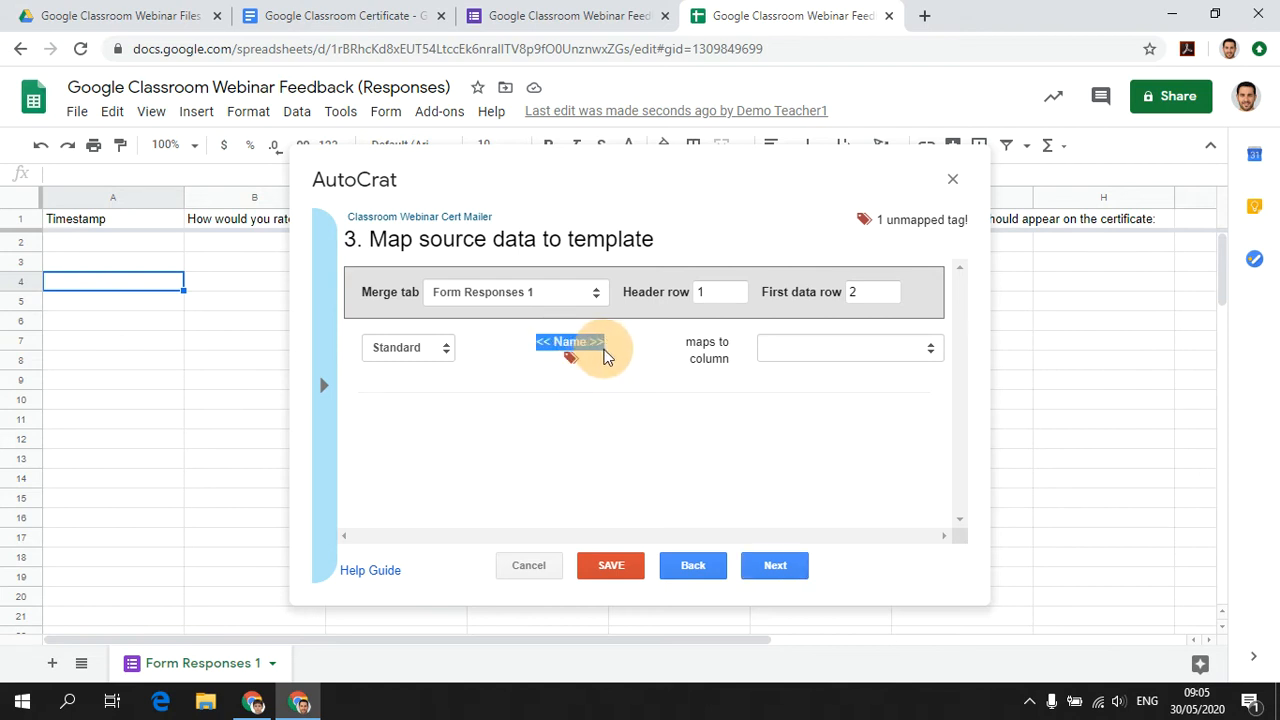
click(378, 12)
click(558, 320)
drag(561, 319, 652, 330)
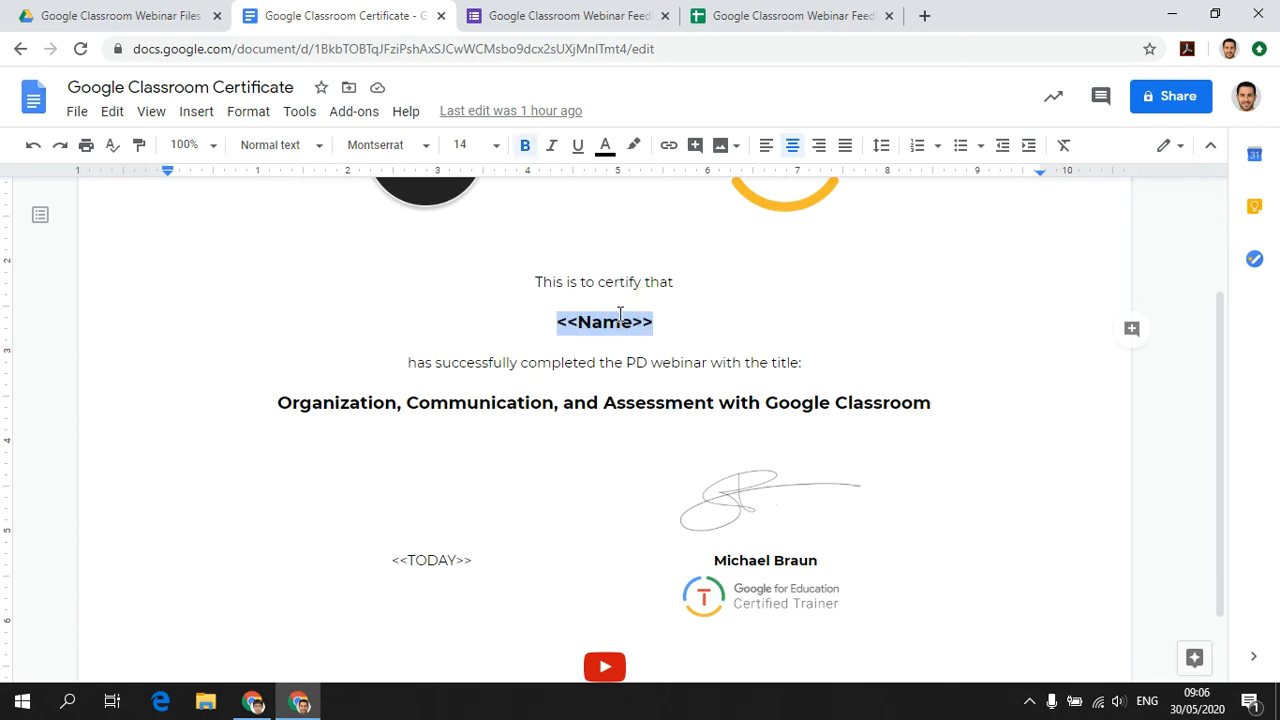
click(775, 15)
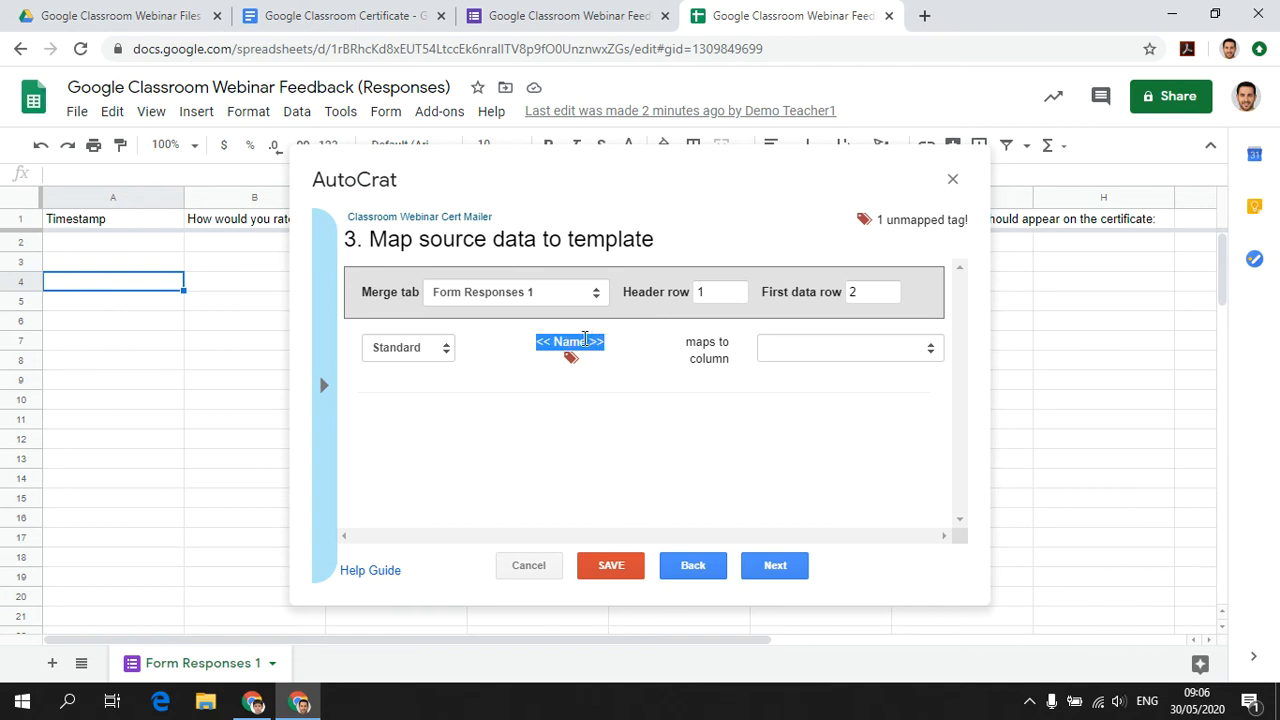
click(879, 346)
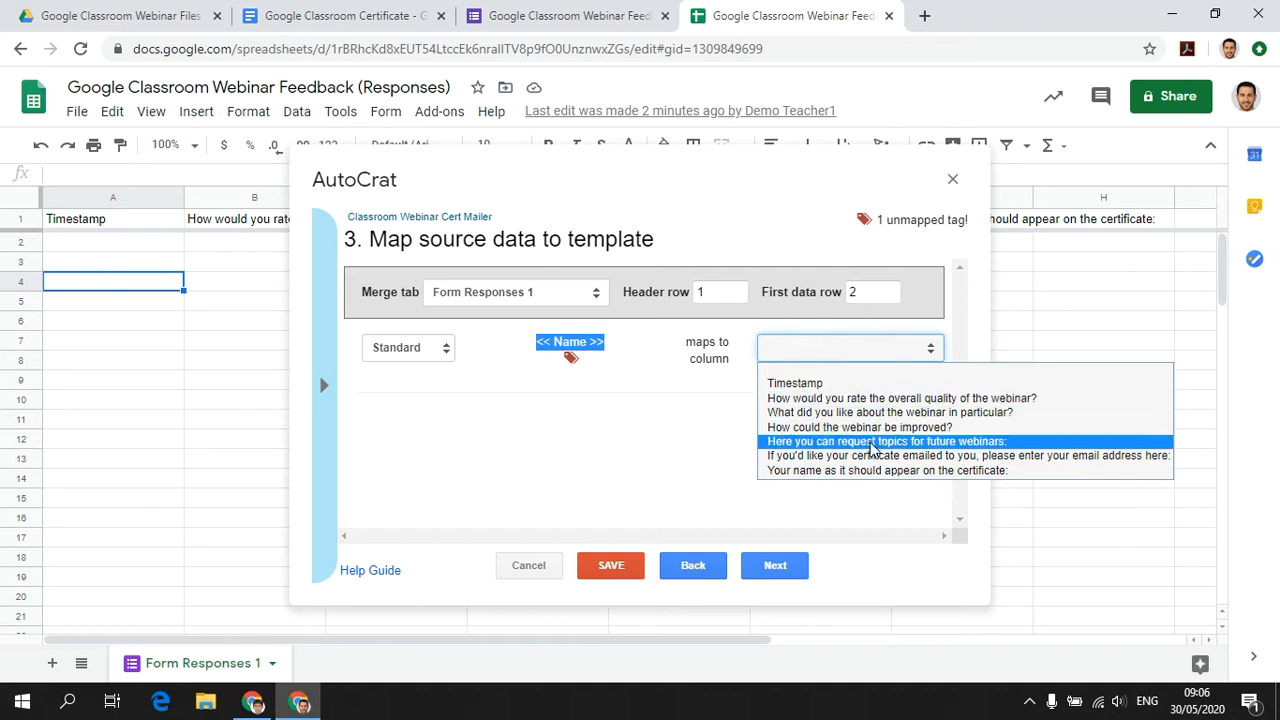
click(936, 471)
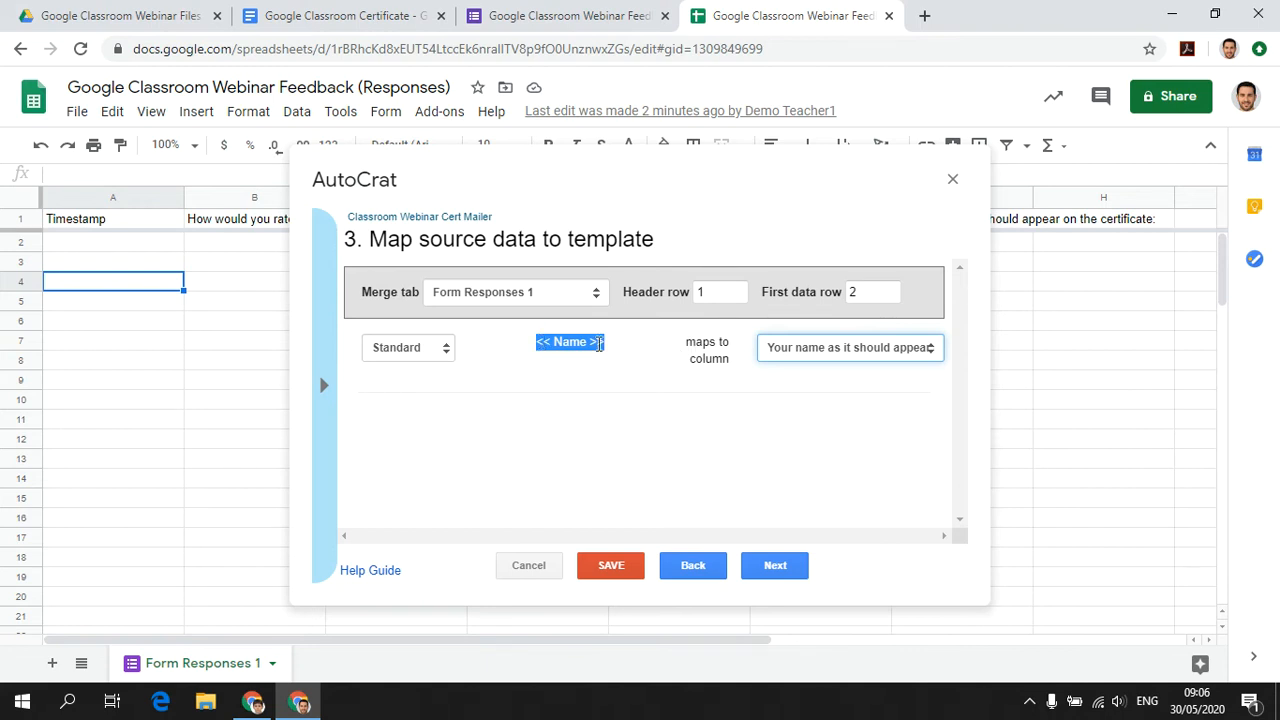
click(448, 355)
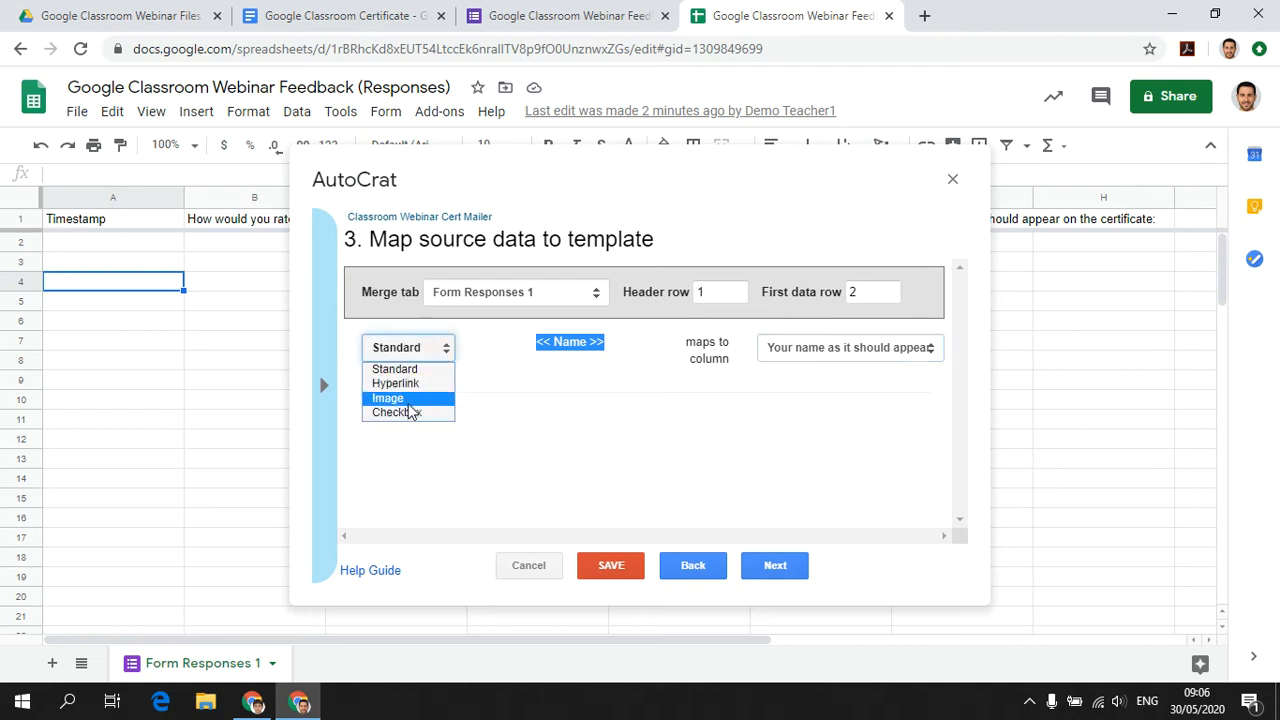
click(445, 352)
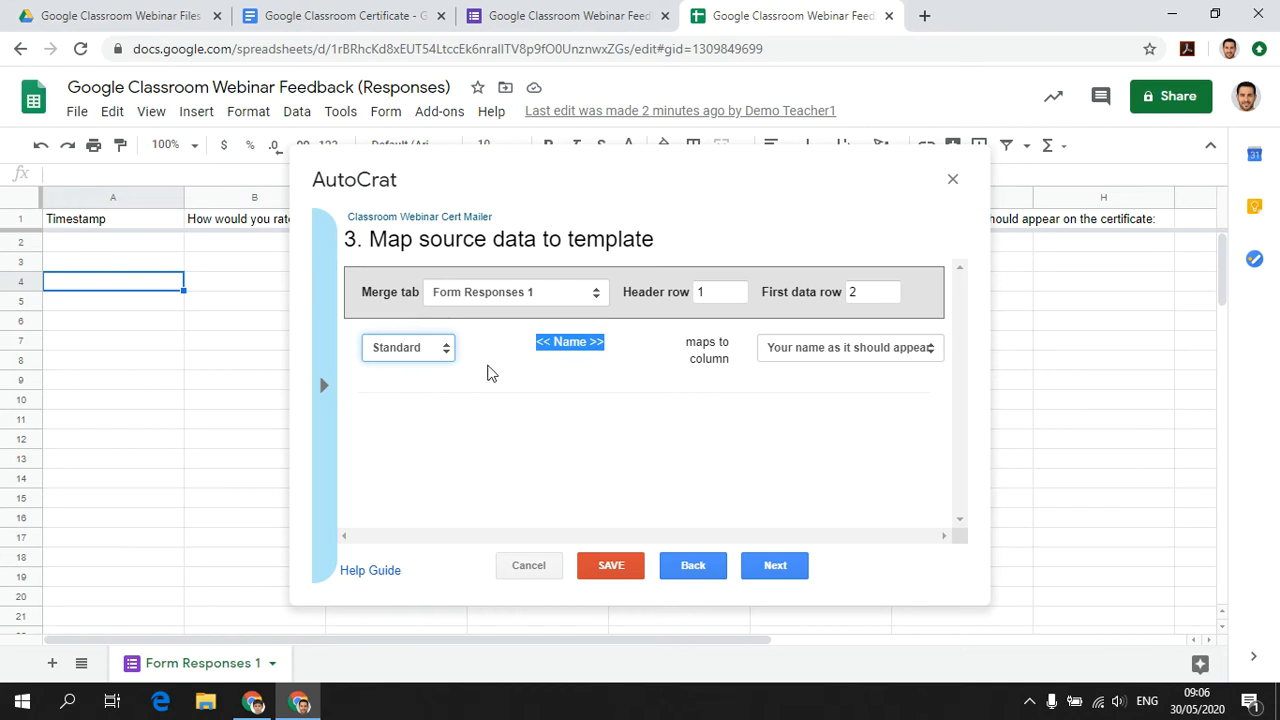
click(776, 566)
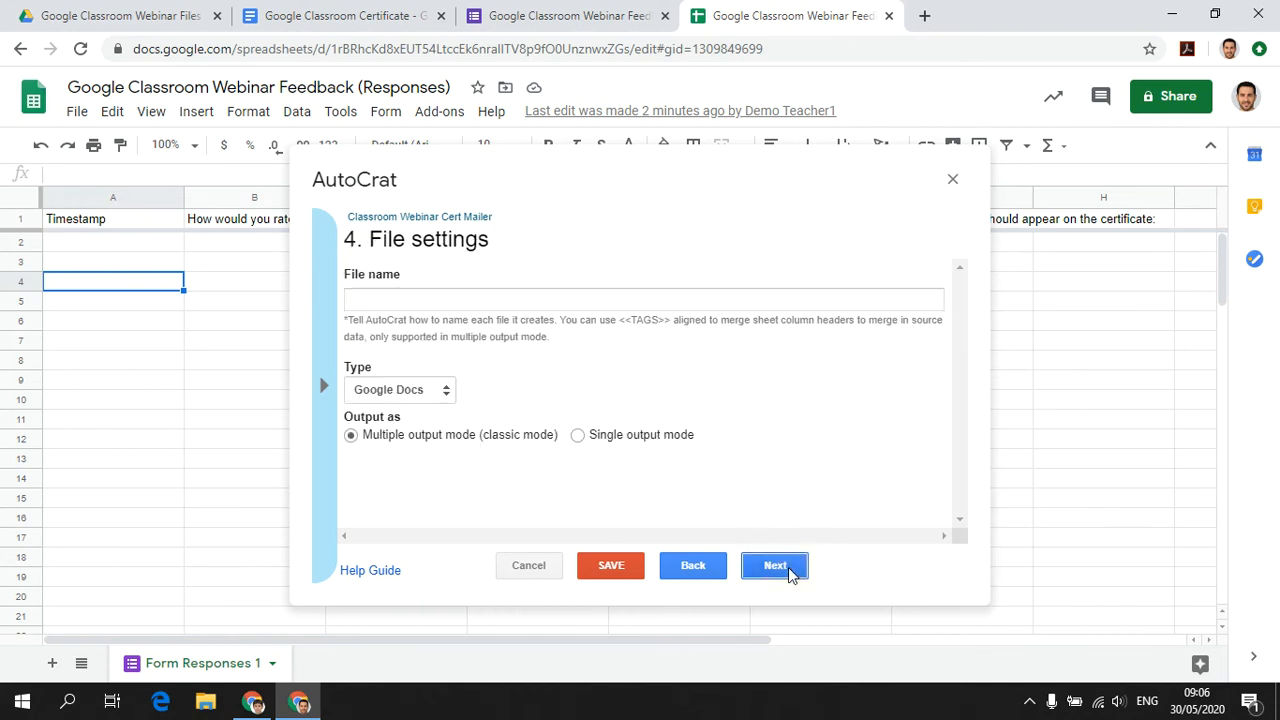
Set the output file name to "ClassroomCertificate_<<Your name as it should appear on the certificate:>>", copying the name tag from the available merge tags.
click(400, 297)
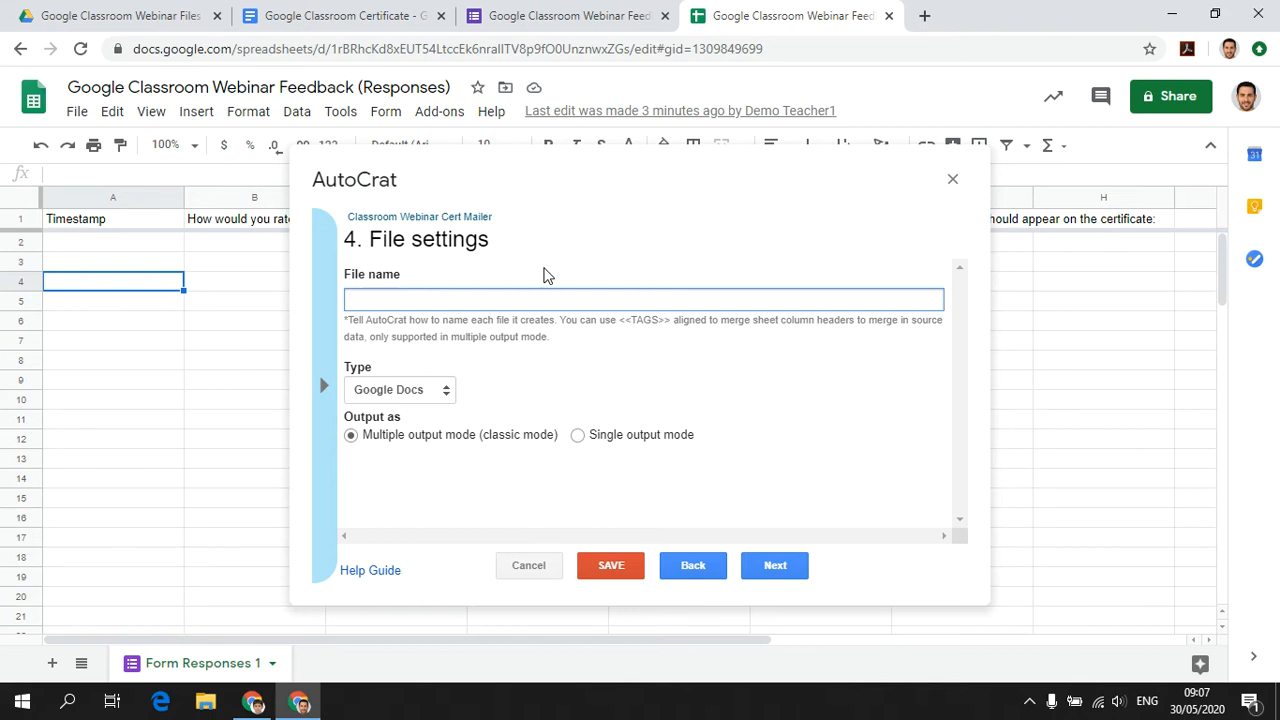
text(ClassroomCertificate)
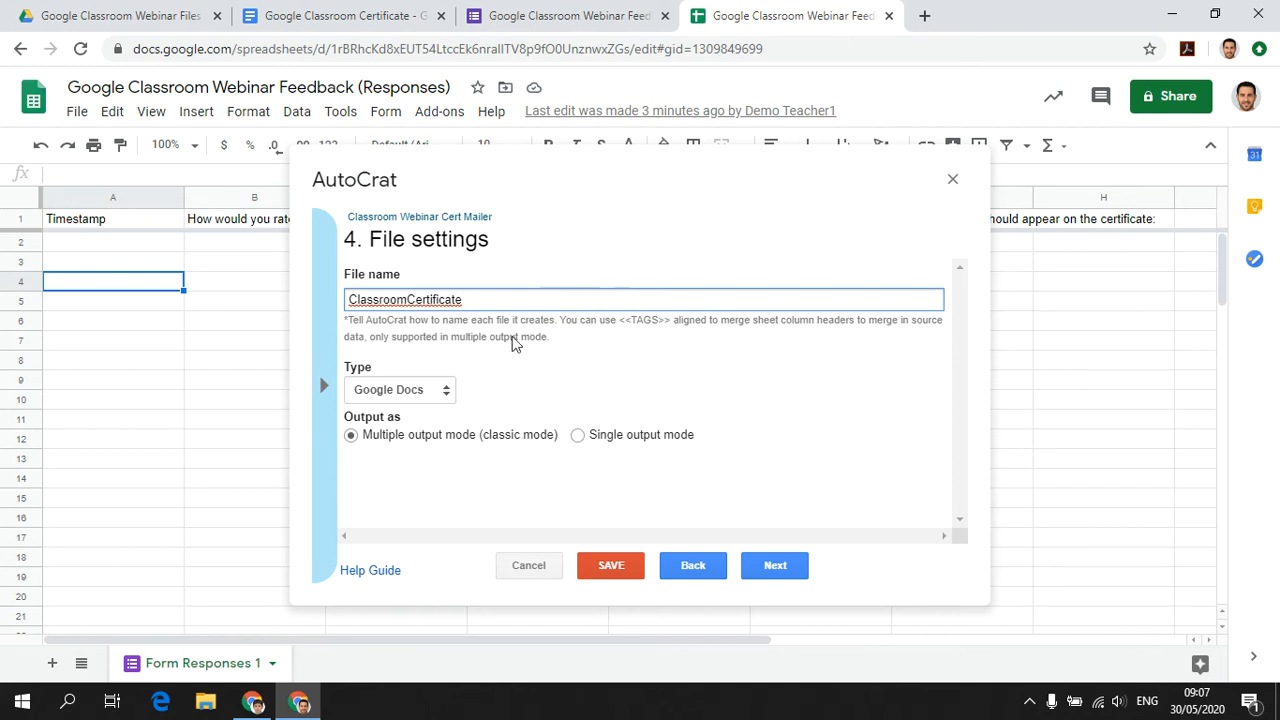
click(323, 383)
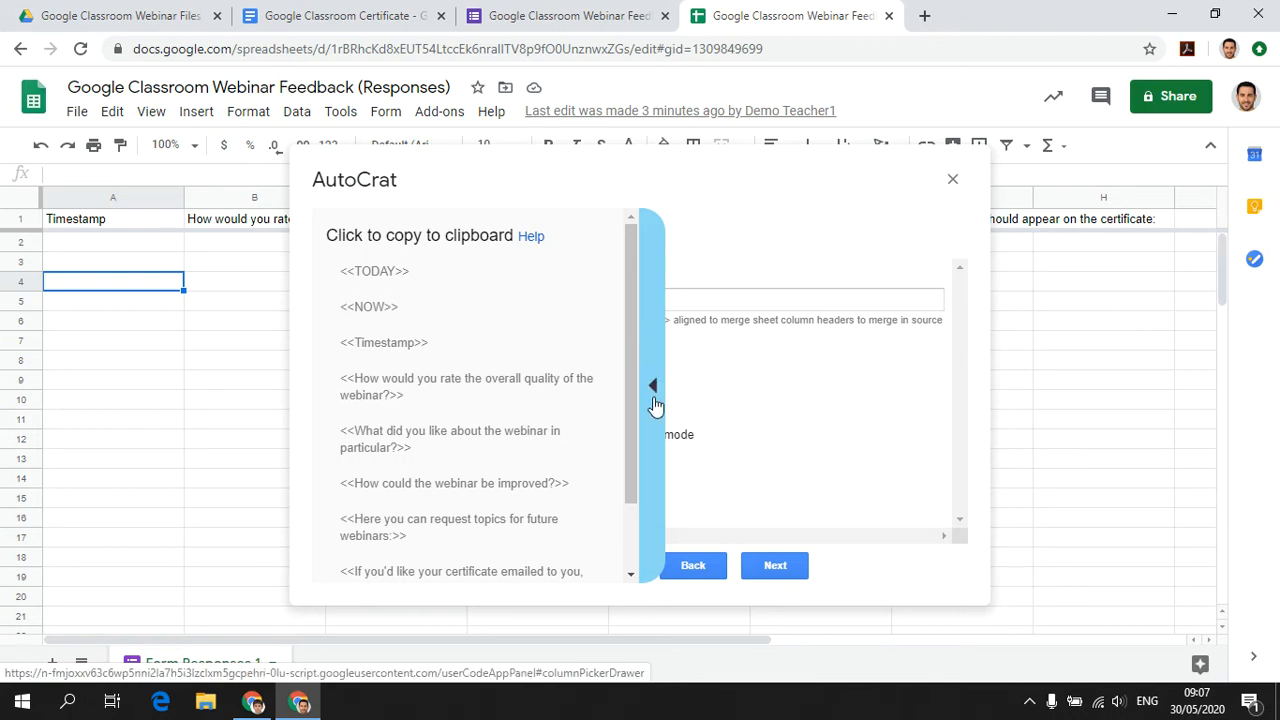
drag(632, 395, 632, 485)
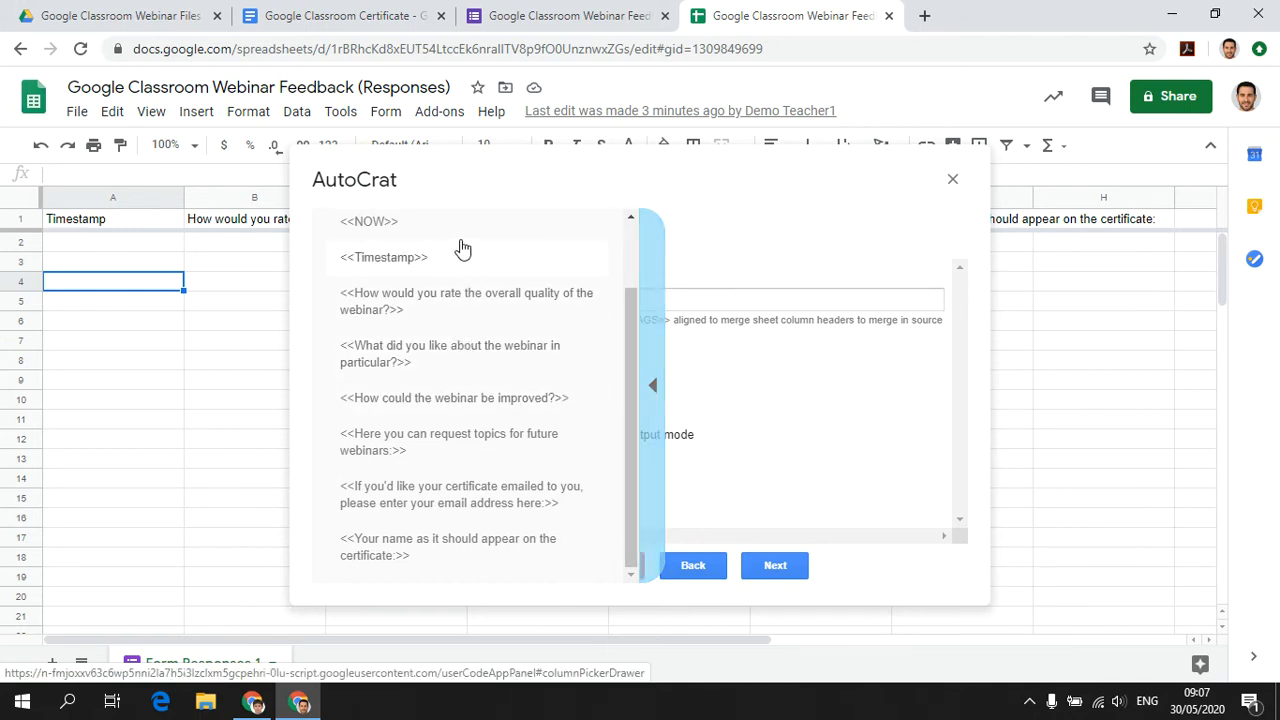
click(408, 562)
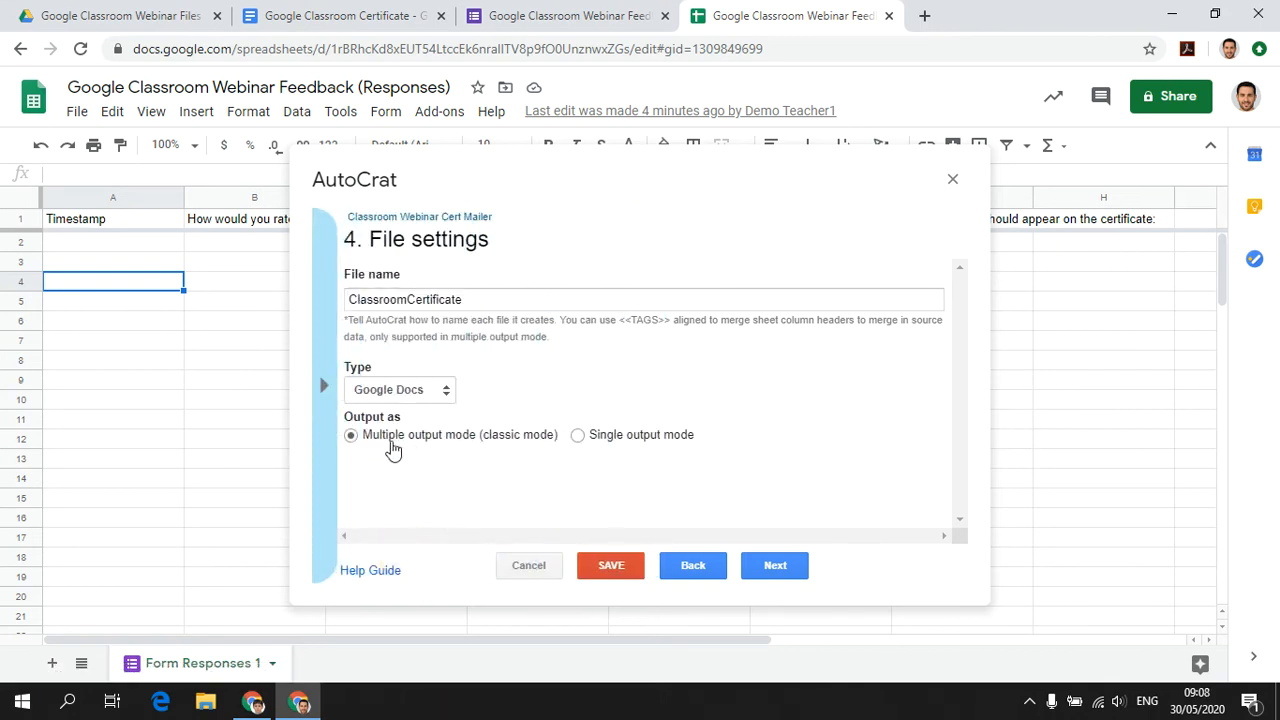
click(323, 426)
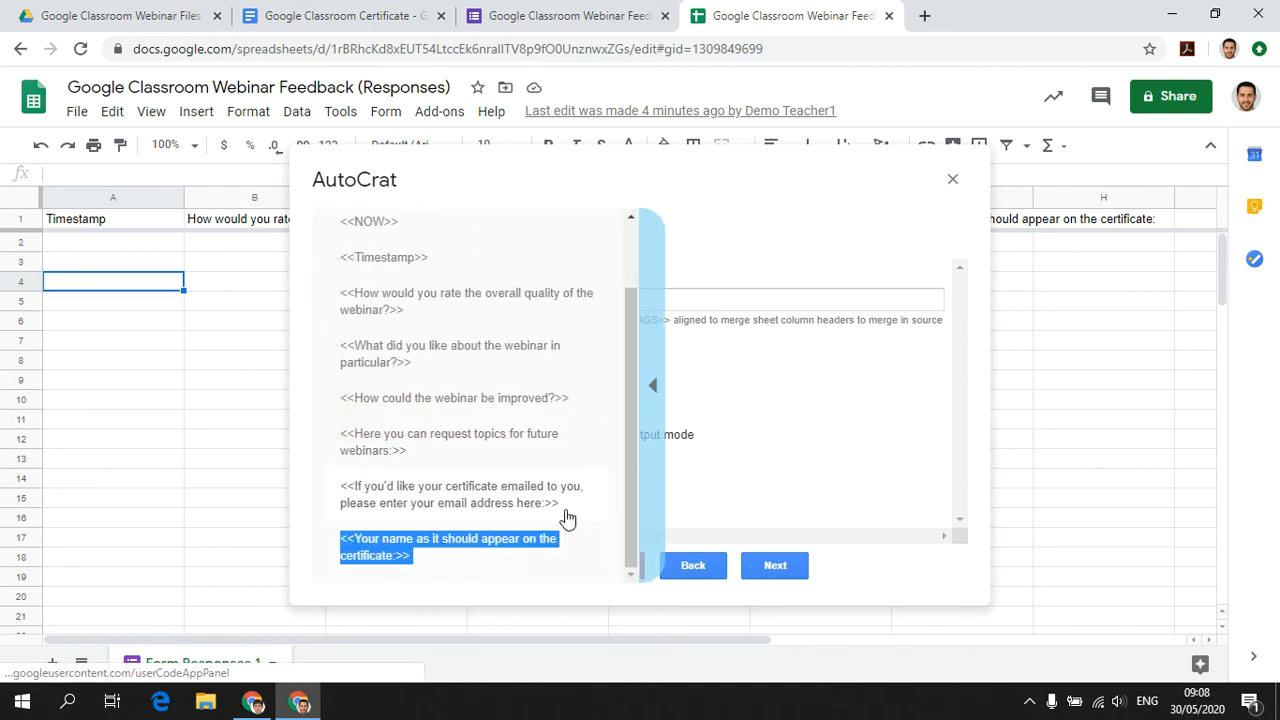
click(463, 538)
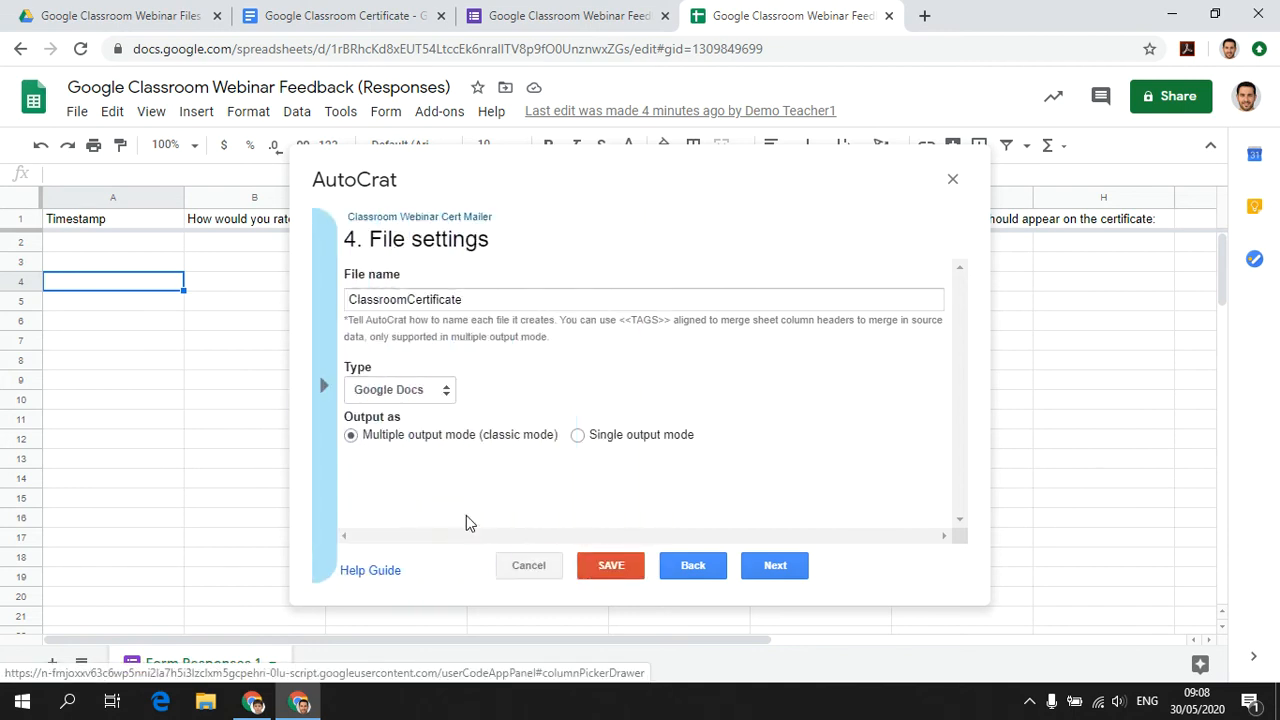
click(500, 300)
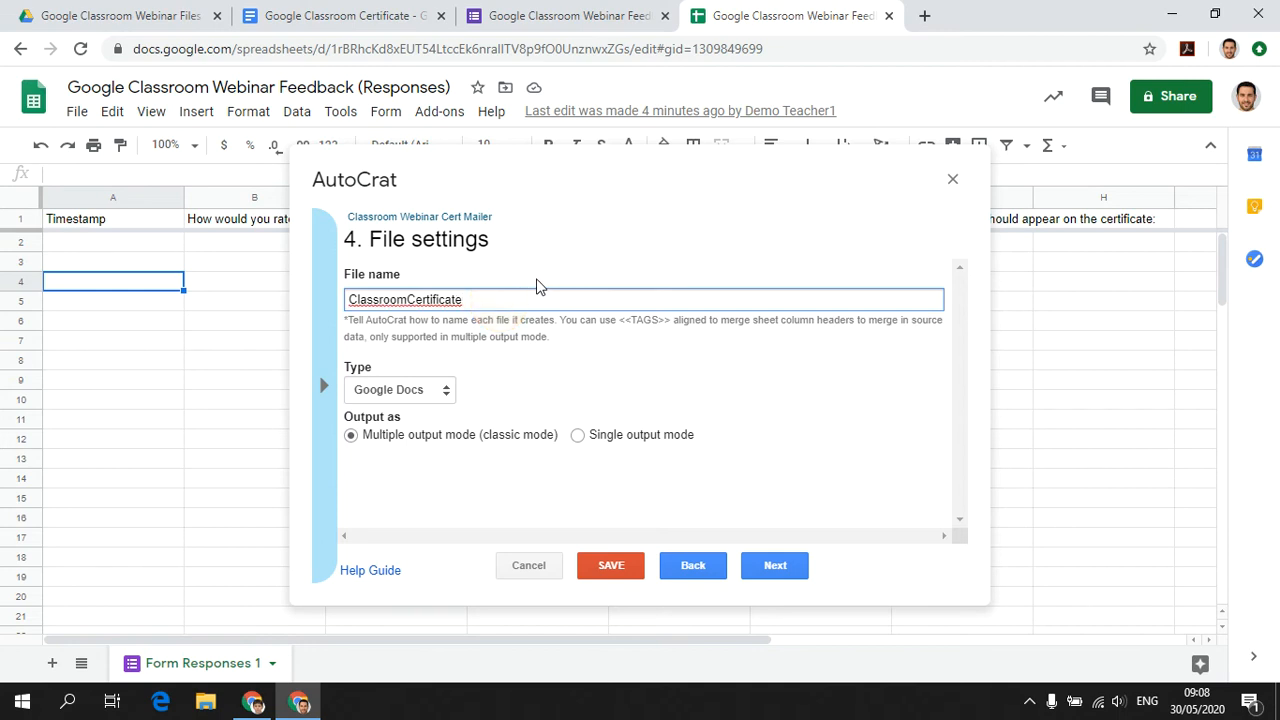
text(_)
text(<<Your name as it should appear on the certificate:>>)
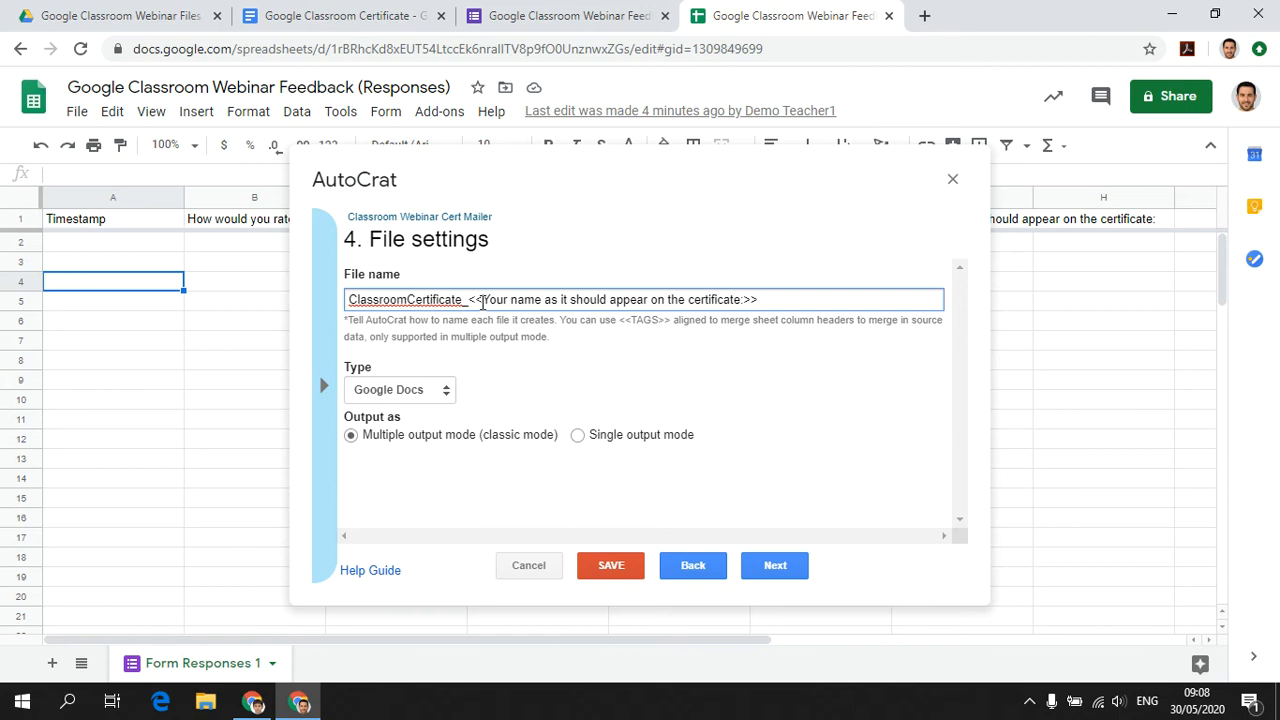
Set the output file type to PDF, keep multiple output mode, and continue to the destination folder.
click(449, 391)
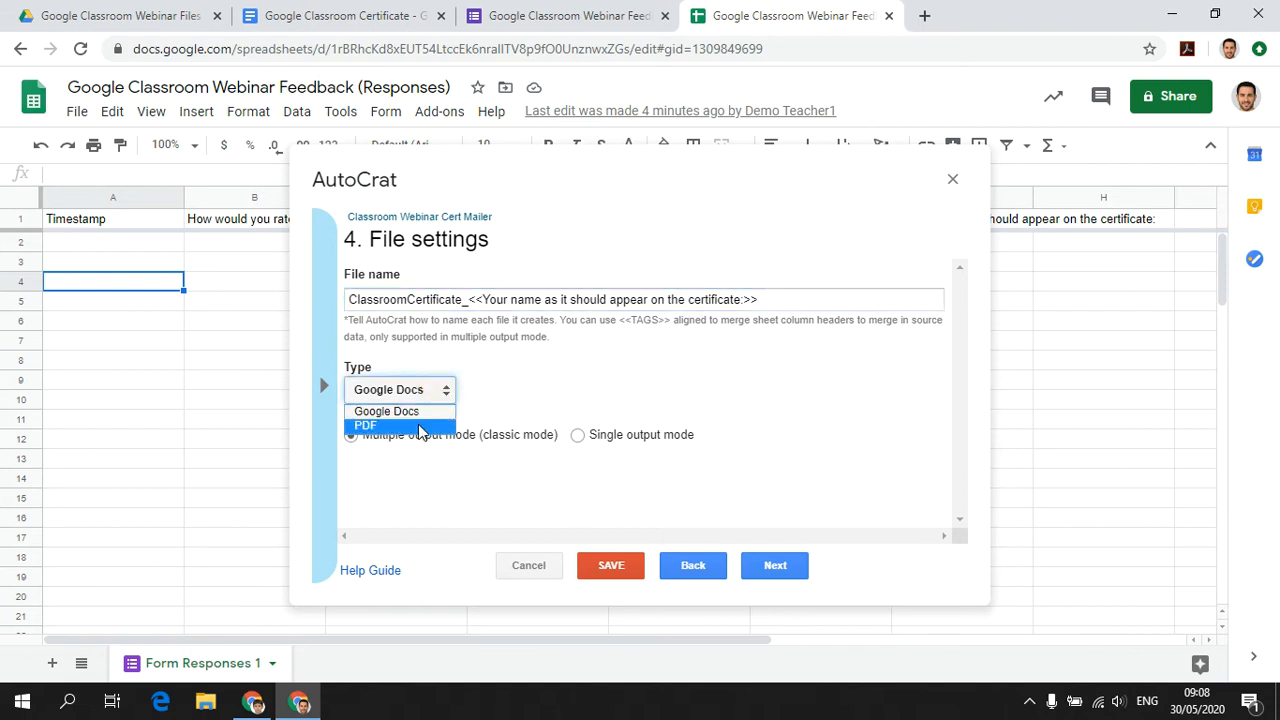
click(420, 428)
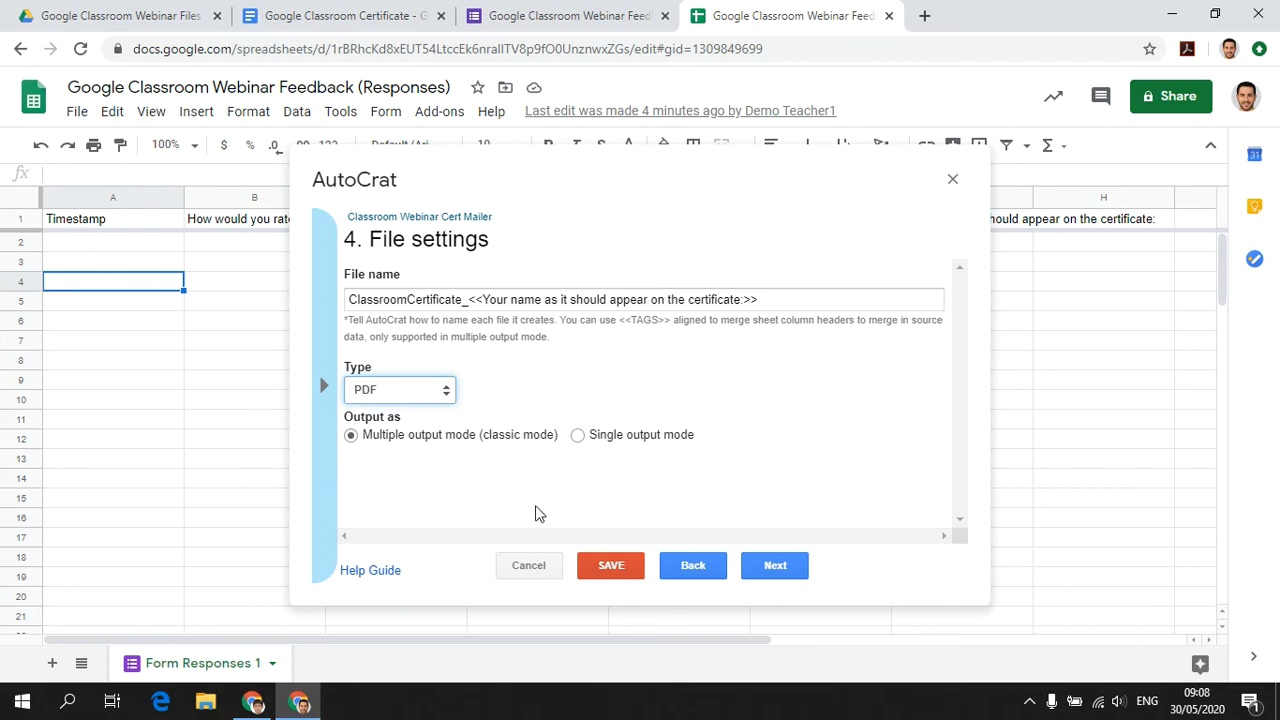
click(762, 566)
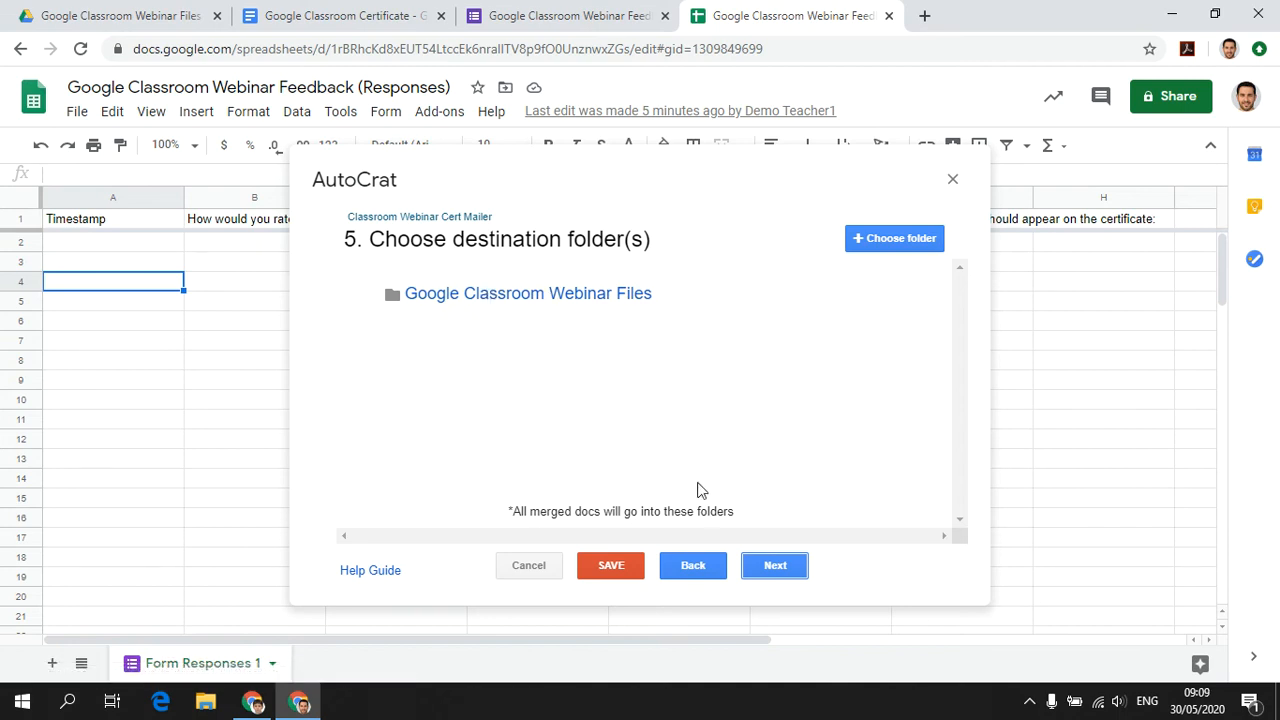
Accept Google Classroom Webinar Files as the destination folder and skip the optional dynamic folder reference and merge condition.
click(773, 565)
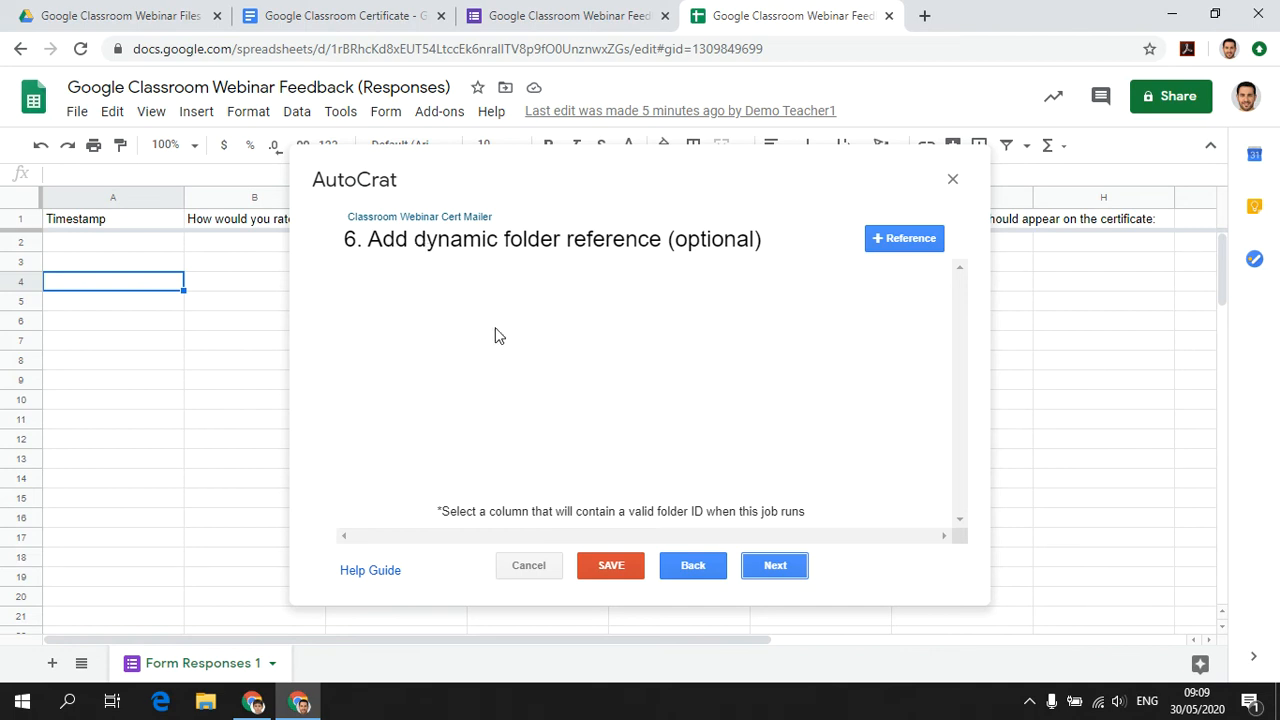
click(770, 565)
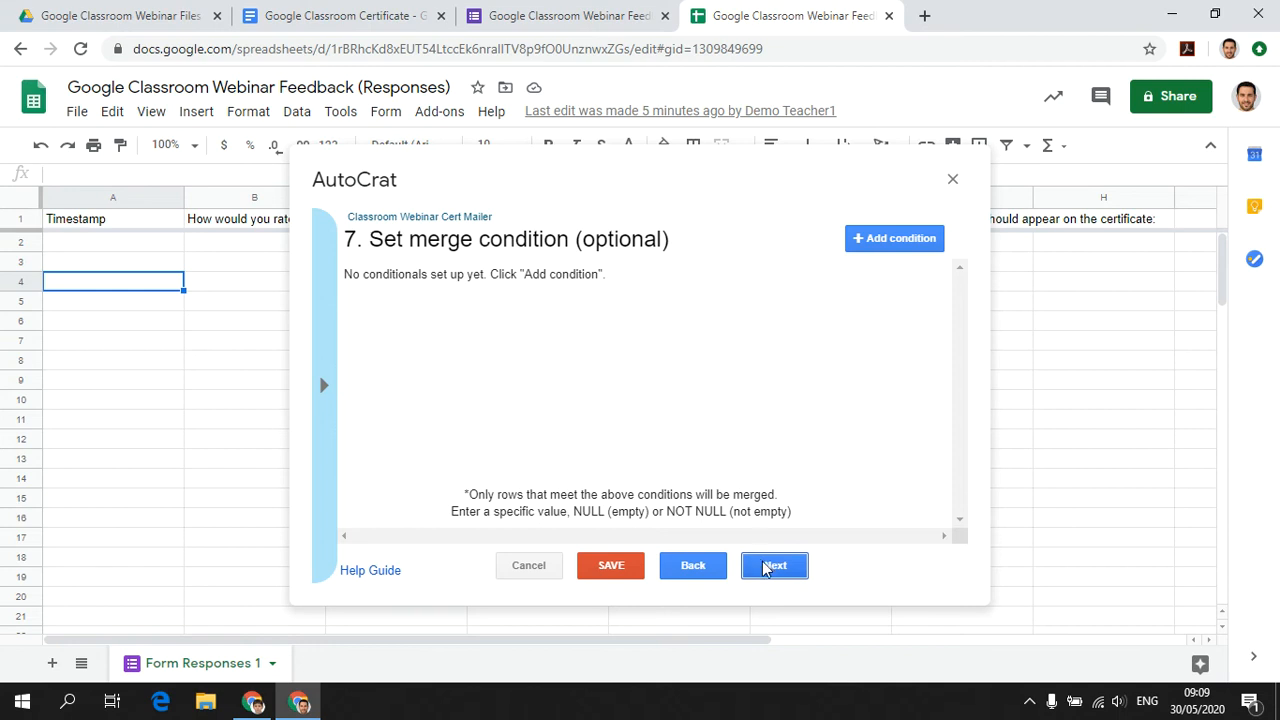
click(768, 577)
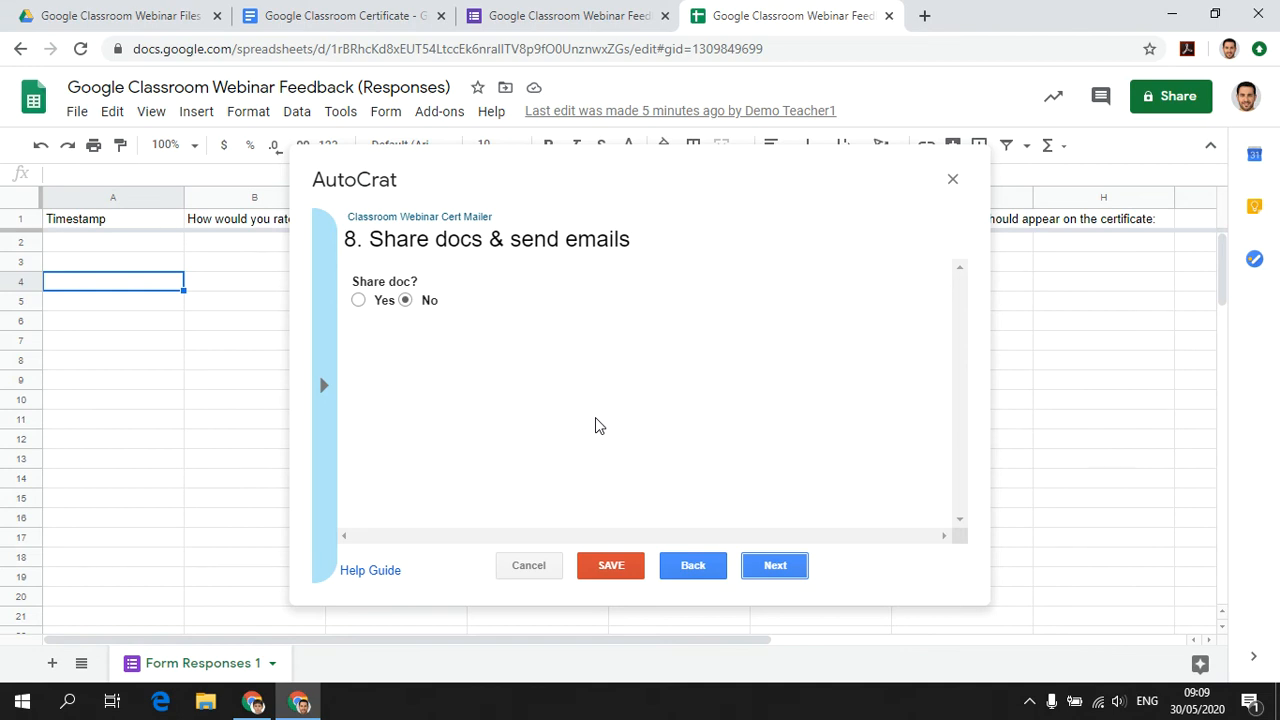
Enable sharing the document as PDF, disallow collaborators from re-sharing, and send from the generic no-reply address.
click(358, 301)
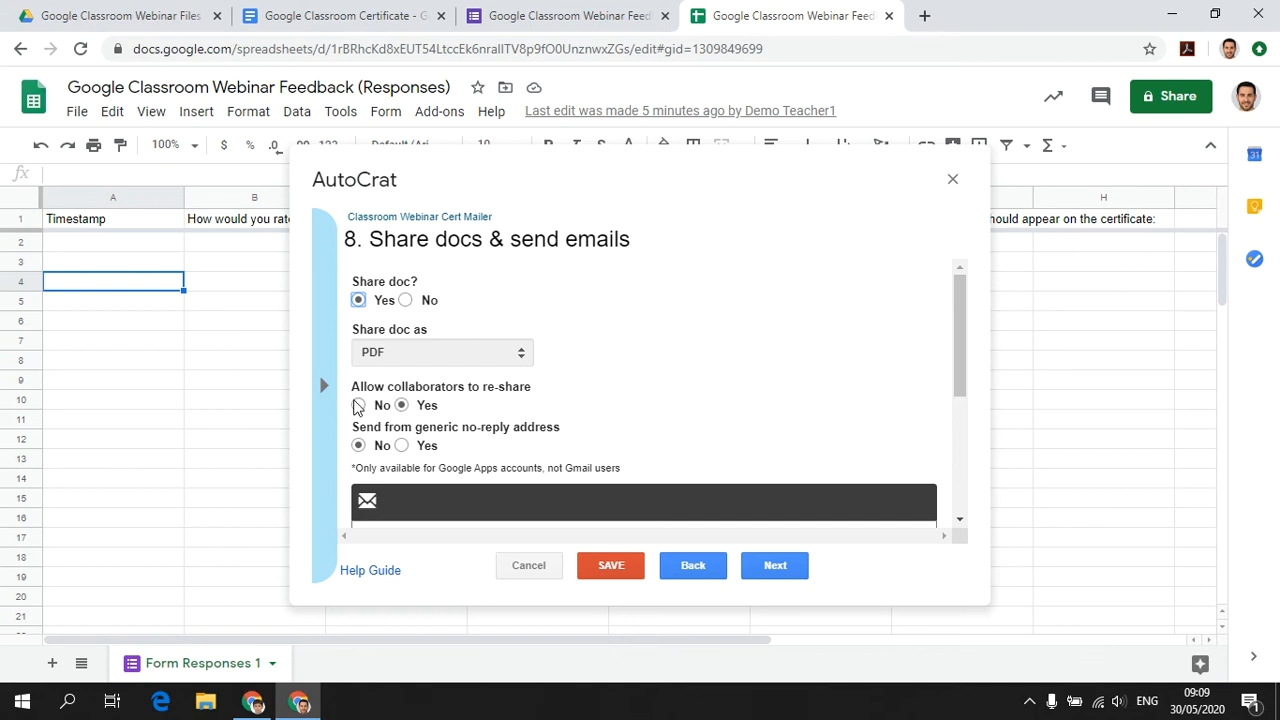
click(358, 405)
scroll(530, 400, down, 1)
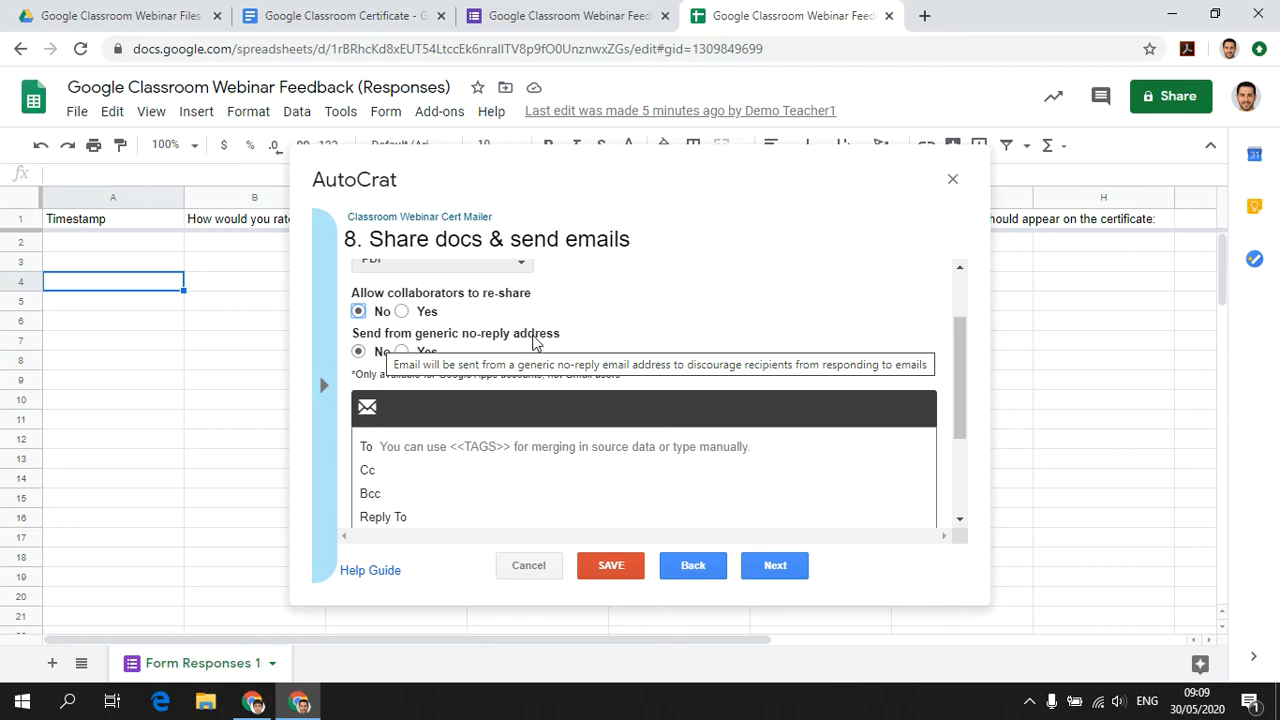
click(401, 351)
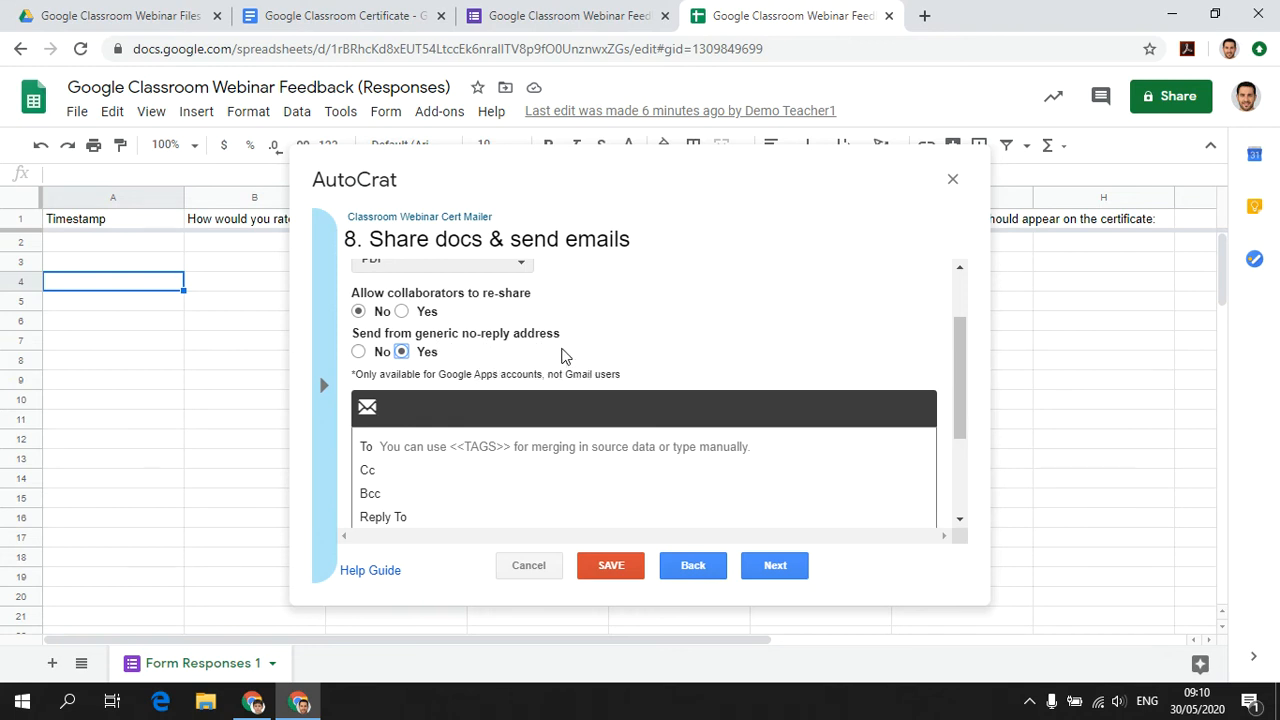
Set the email recipient to the merge tag "<<If you'd like your certificate emailed to you, please enter your email address here:>>", leaving Cc and Bcc empty.
scroll(700, 316, down, 1)
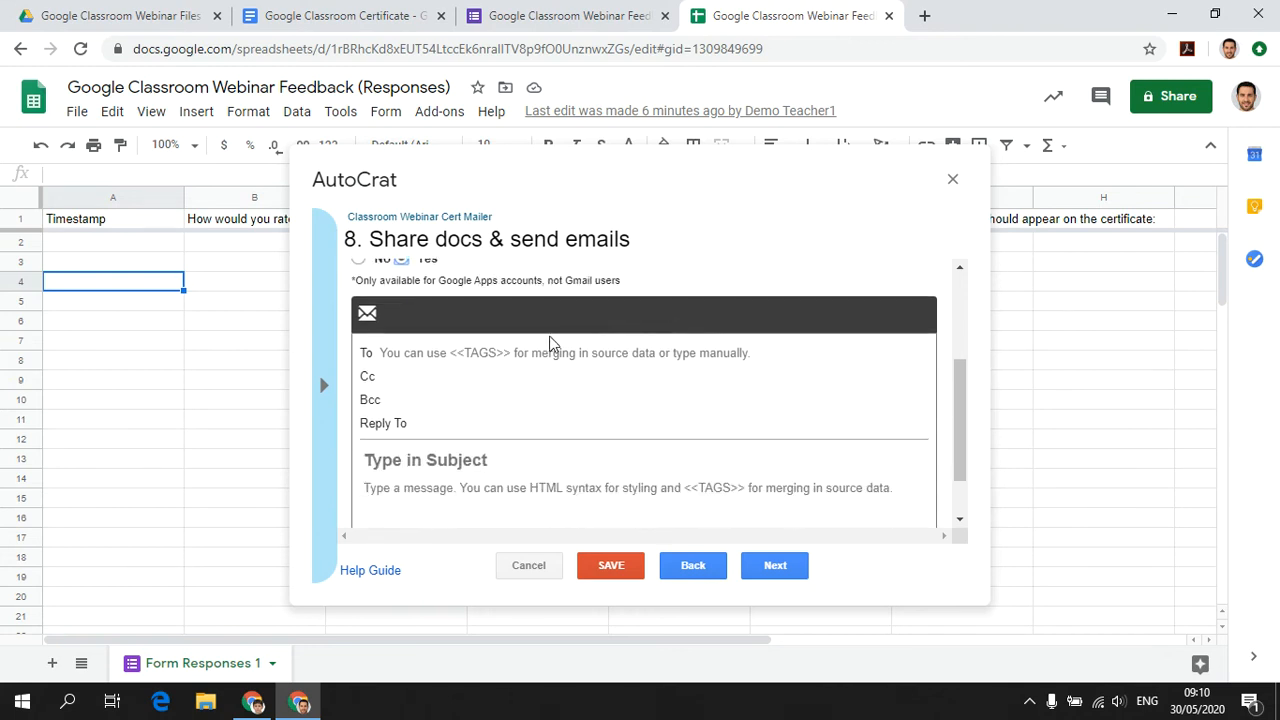
click(392, 352)
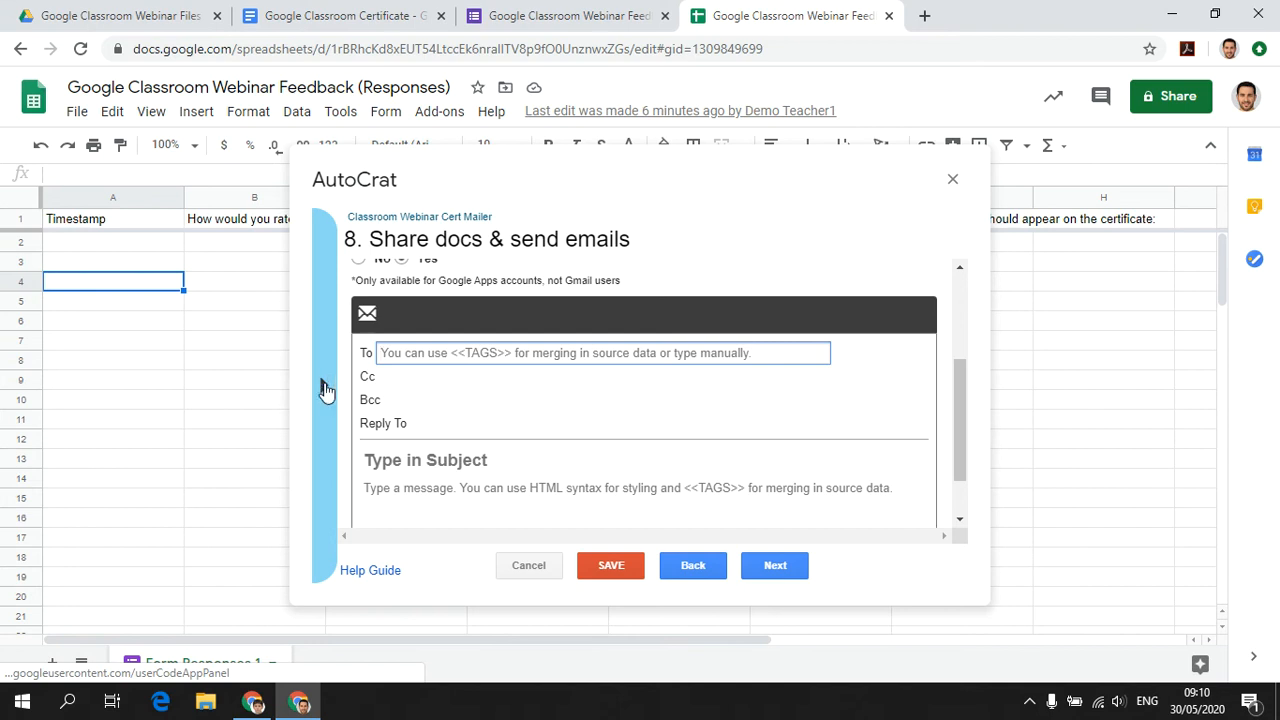
click(327, 392)
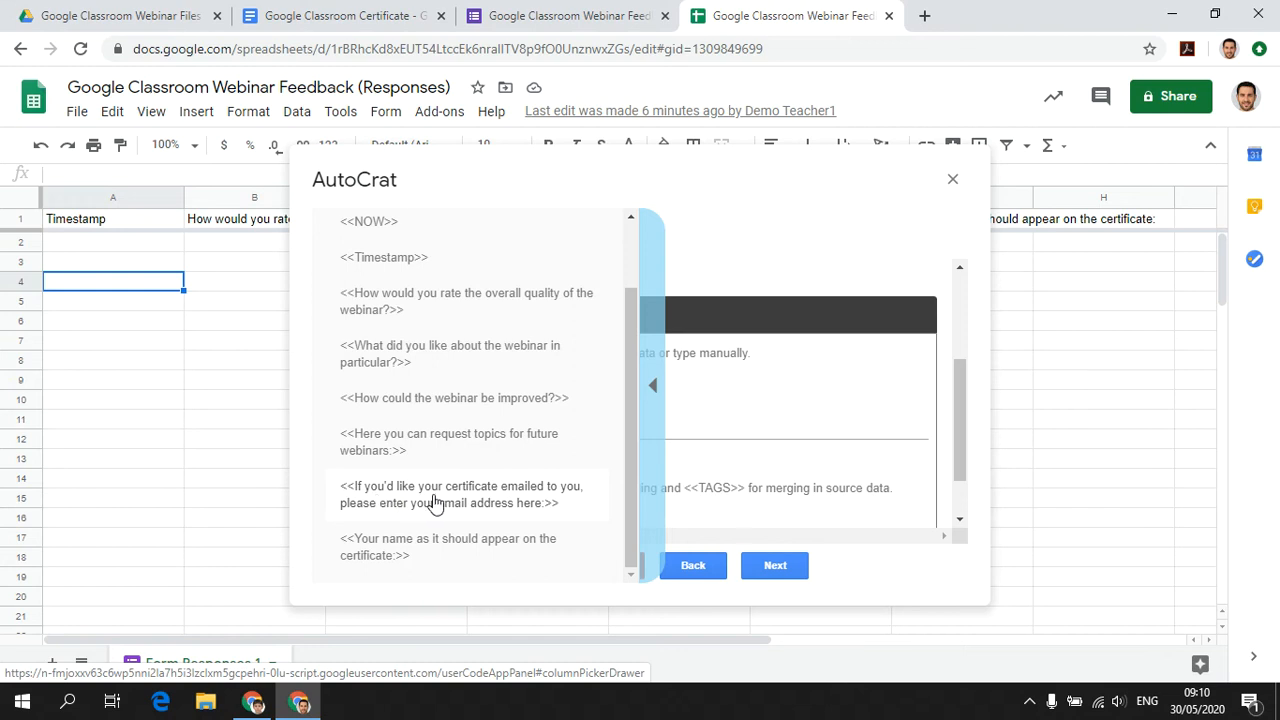
click(513, 497)
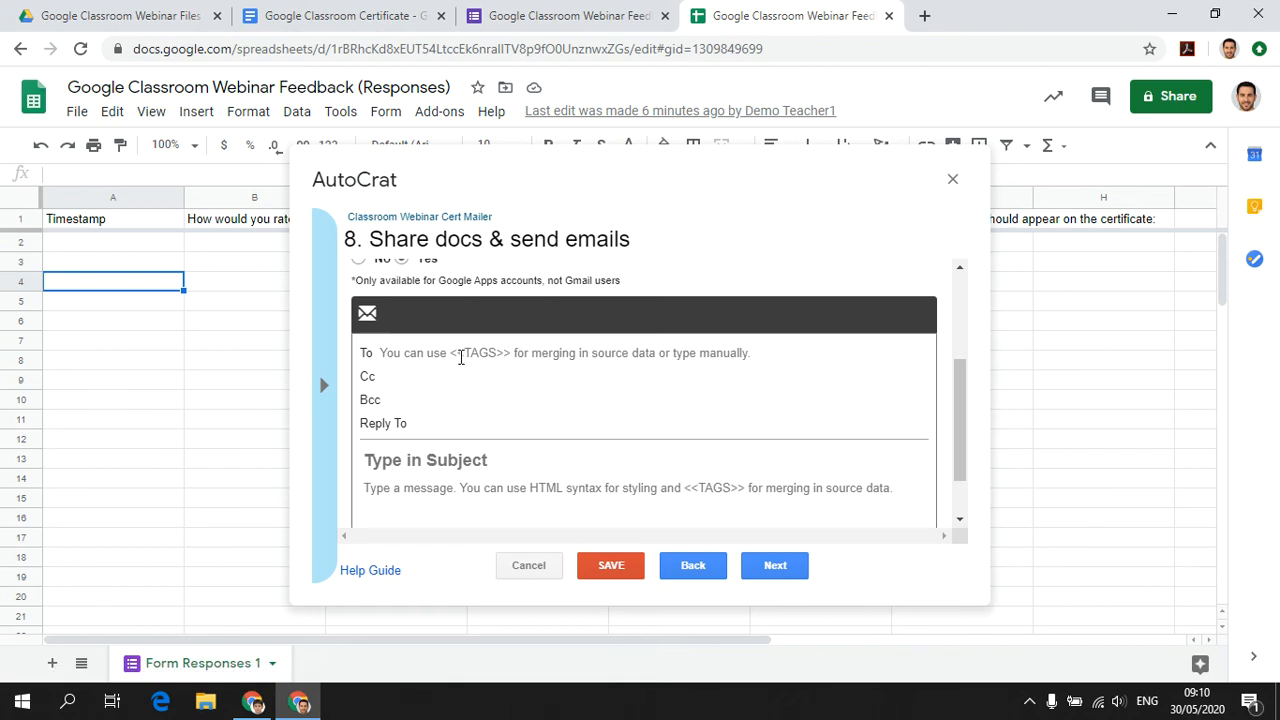
click(459, 354)
text(<<If you'd like your certificate emailed to you, please enter your email address here:>>)
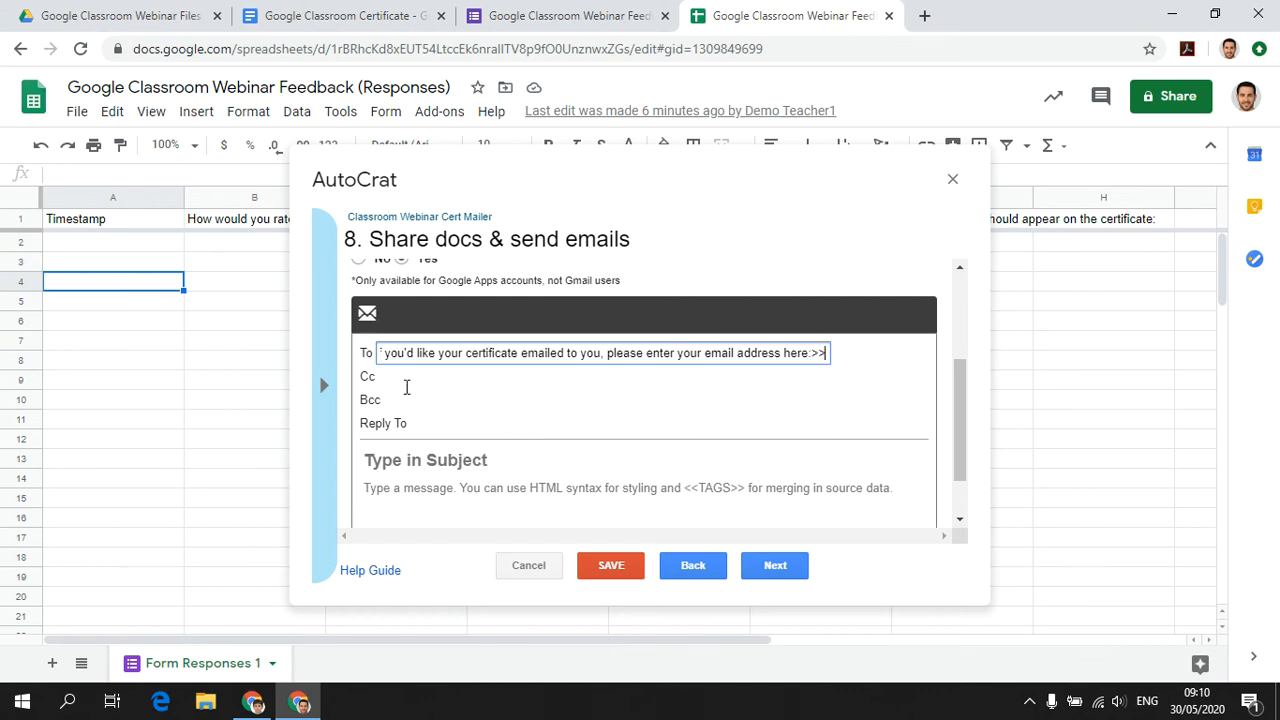
click(386, 377)
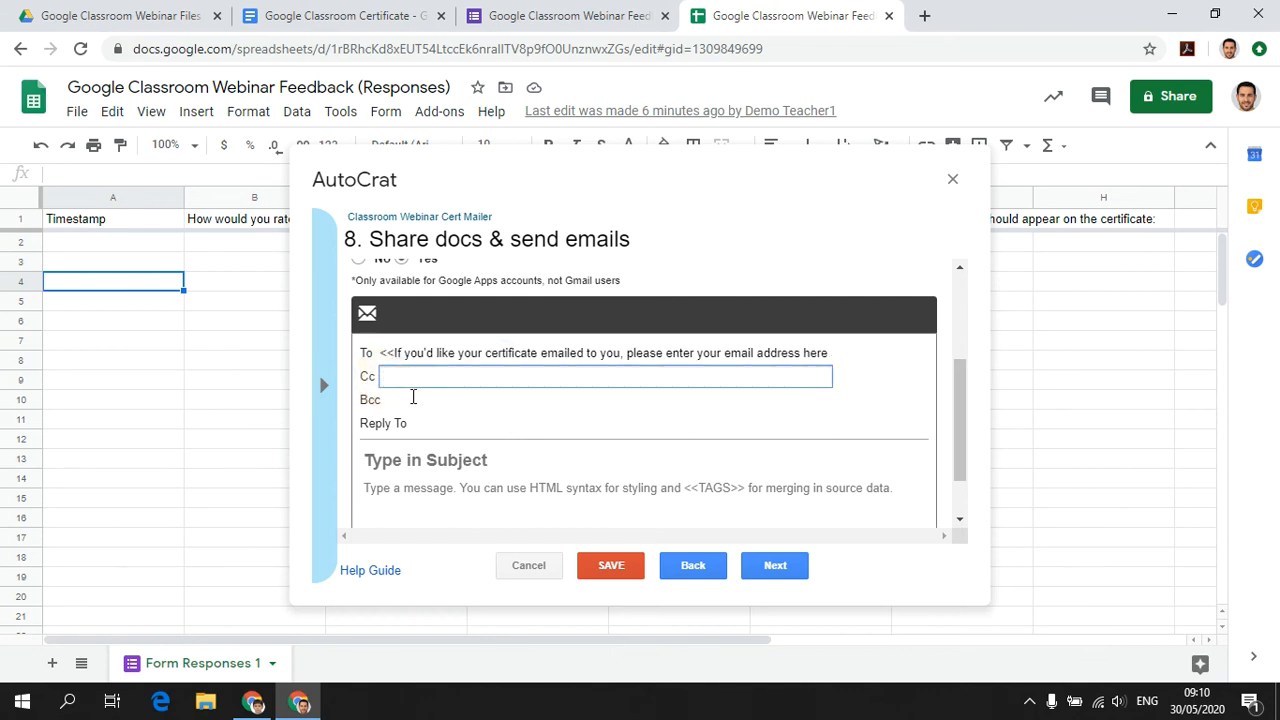
click(408, 399)
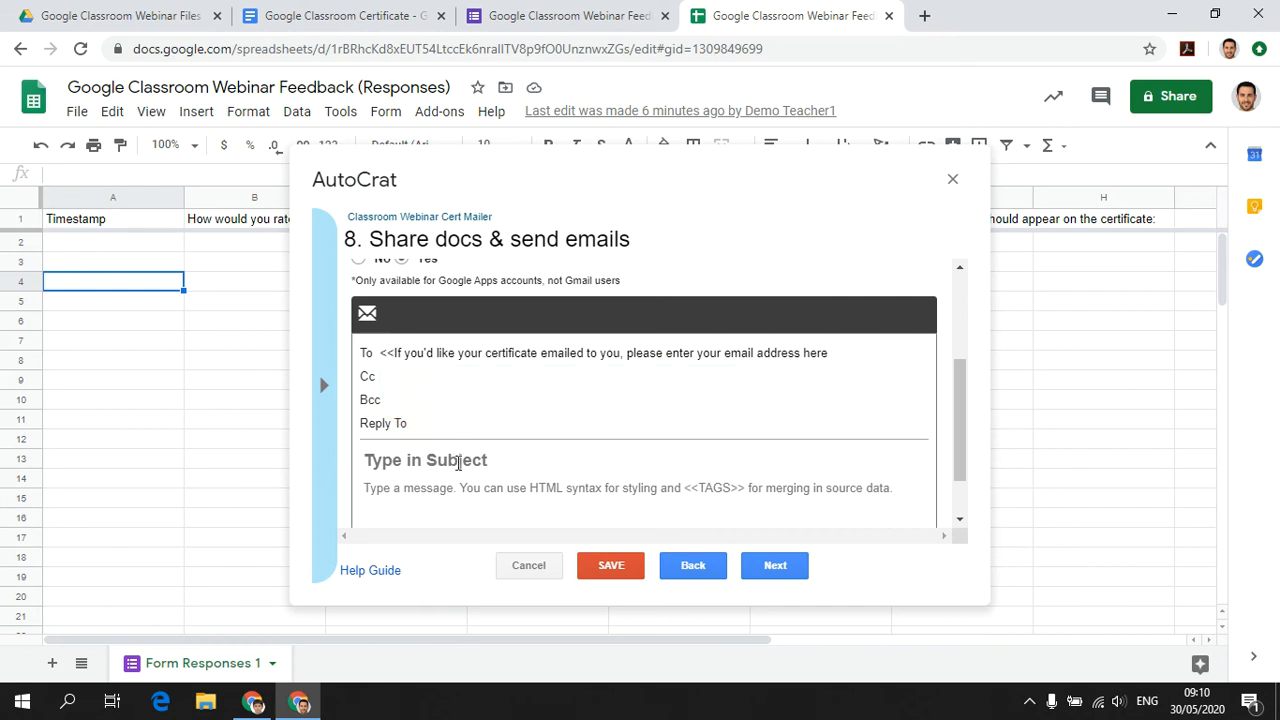
Set the email subject to "Congratulations! Here's your certificate.".
click(458, 462)
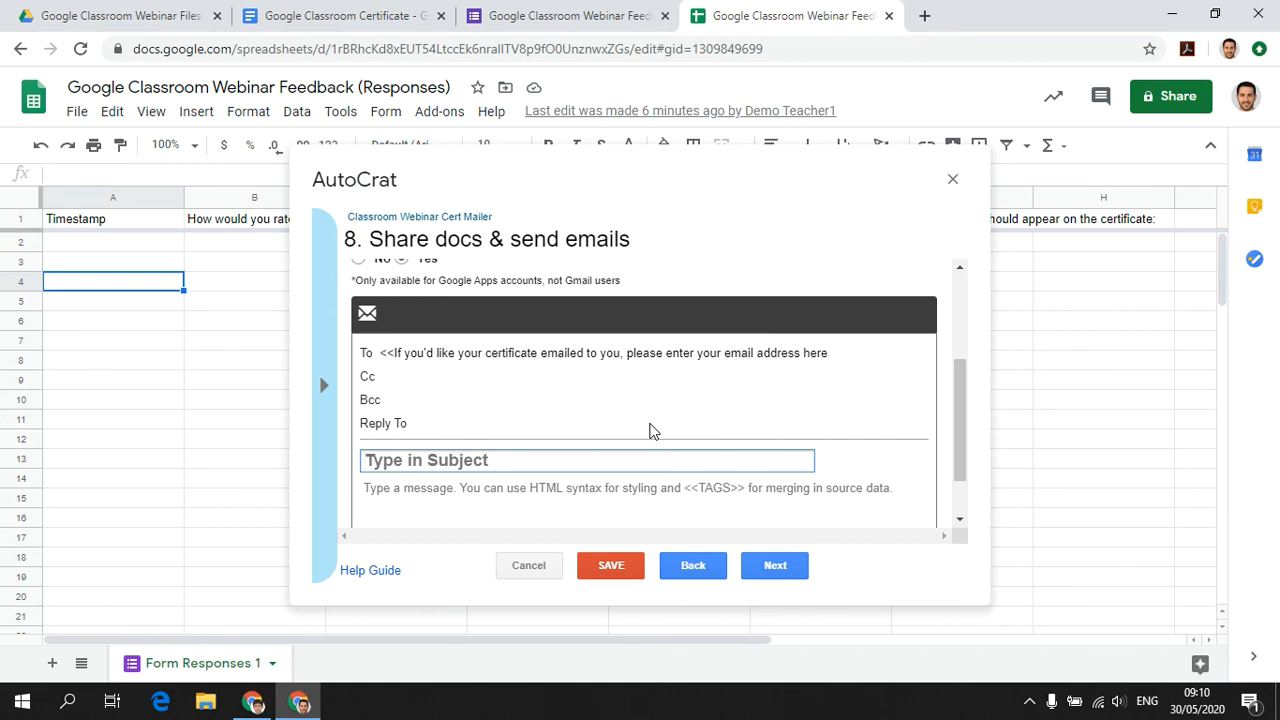
text(Congrat)
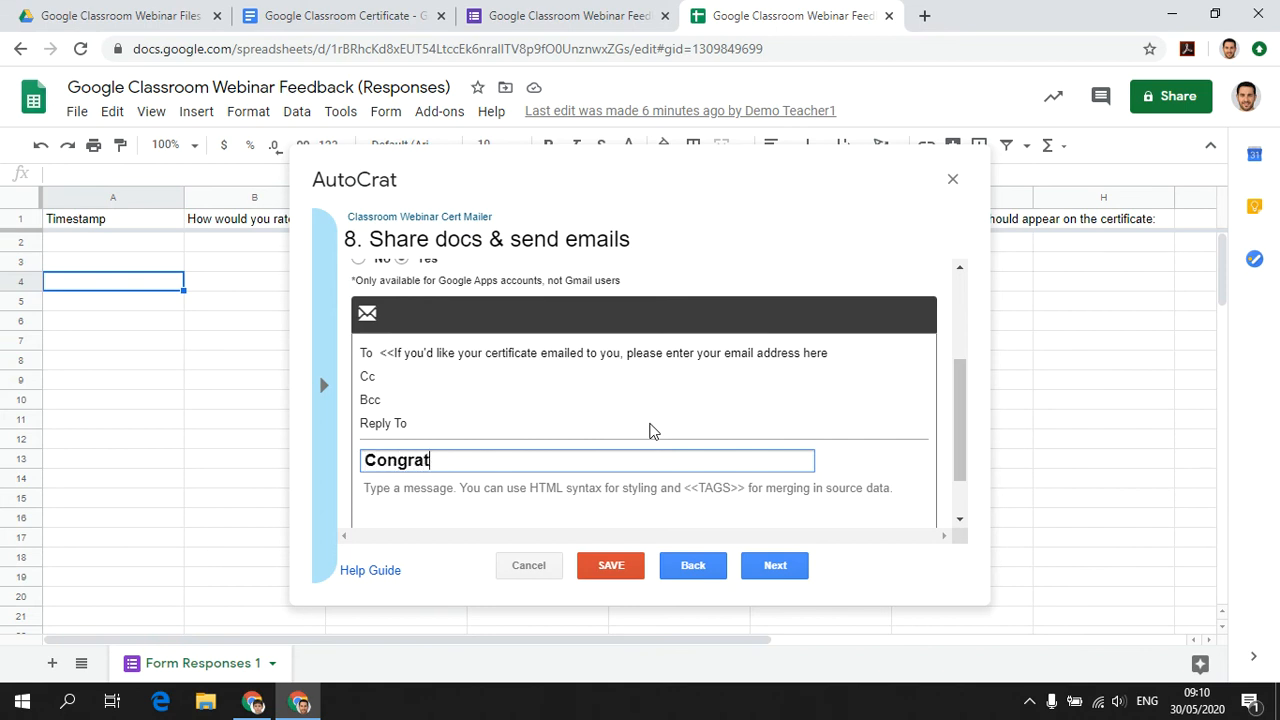
text(ulations! Here's )
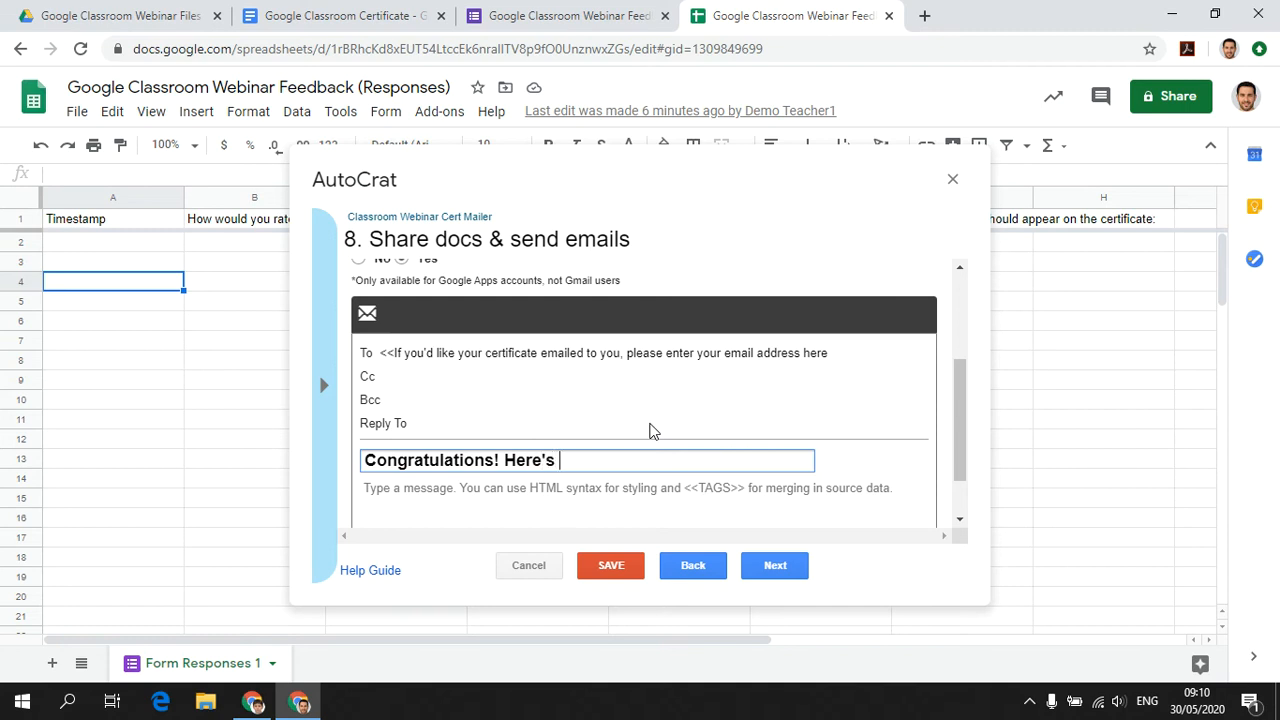
text(you r certificate)
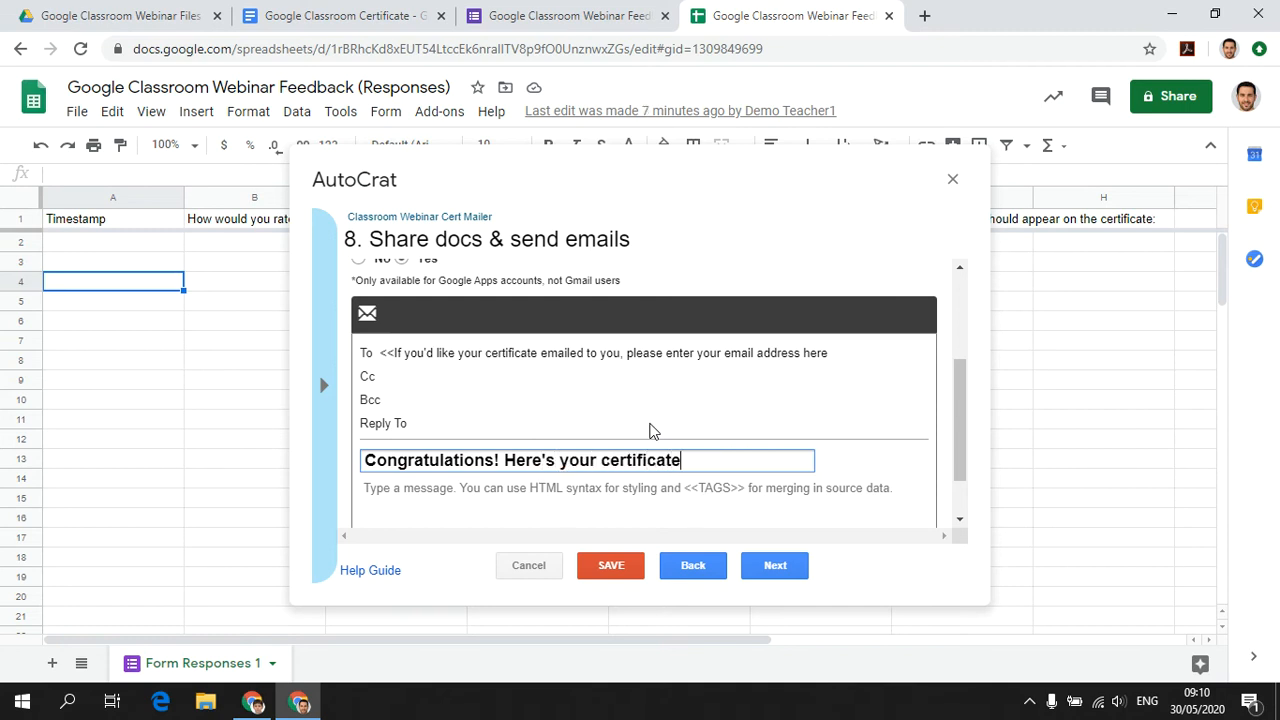
text(.)
Start the email message with "Hi <<Your name as it should appear on the certificate:>>,", copying the name tag from the available merge tags.
scroll(600, 432, down, 1)
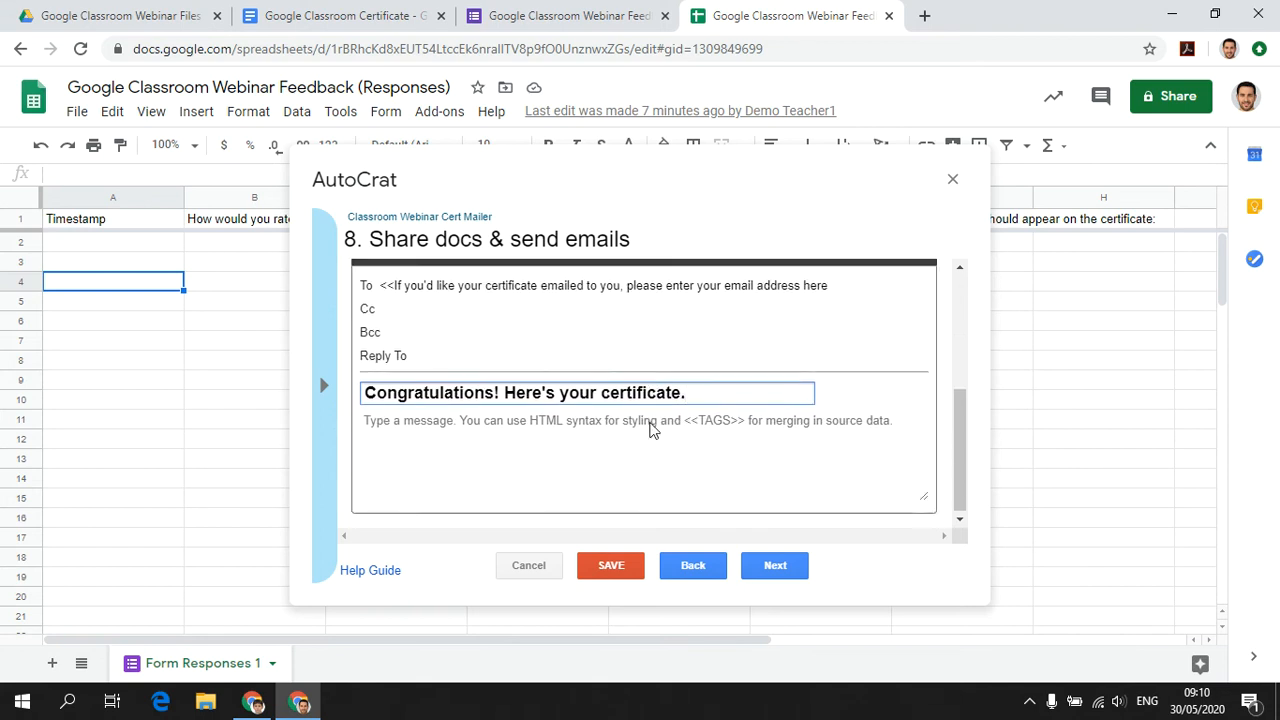
click(570, 430)
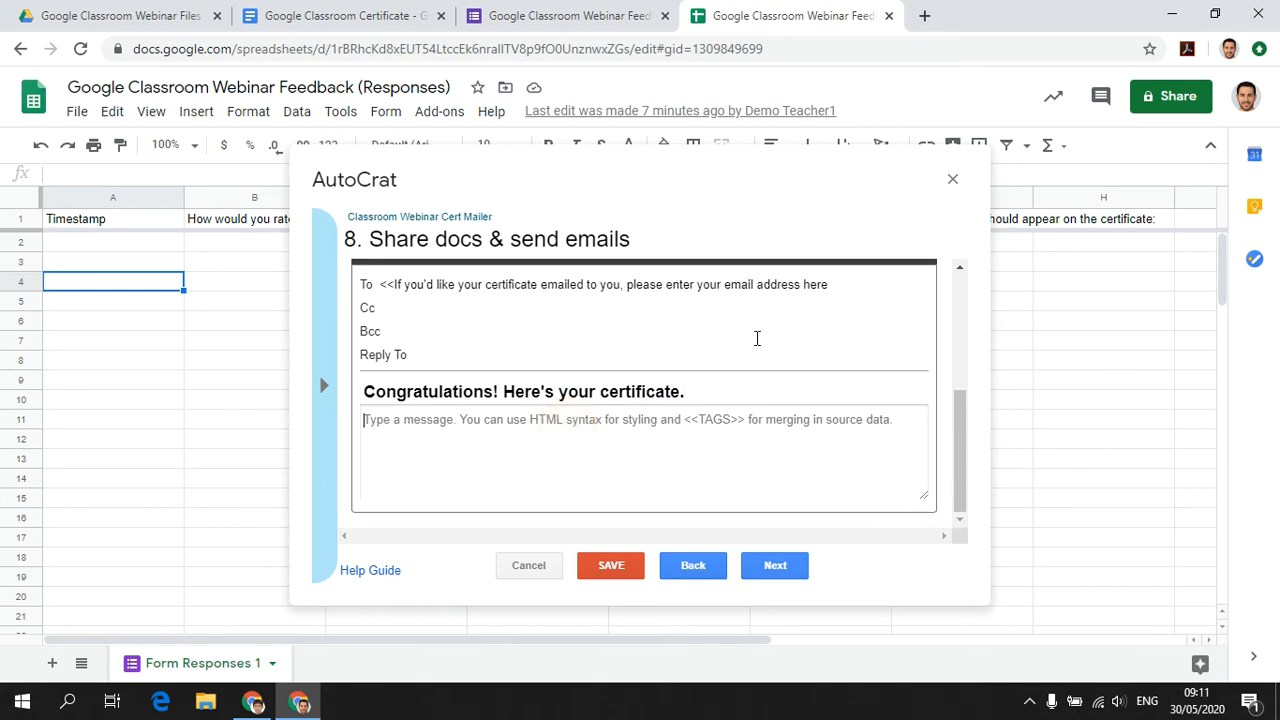
text(Hi)
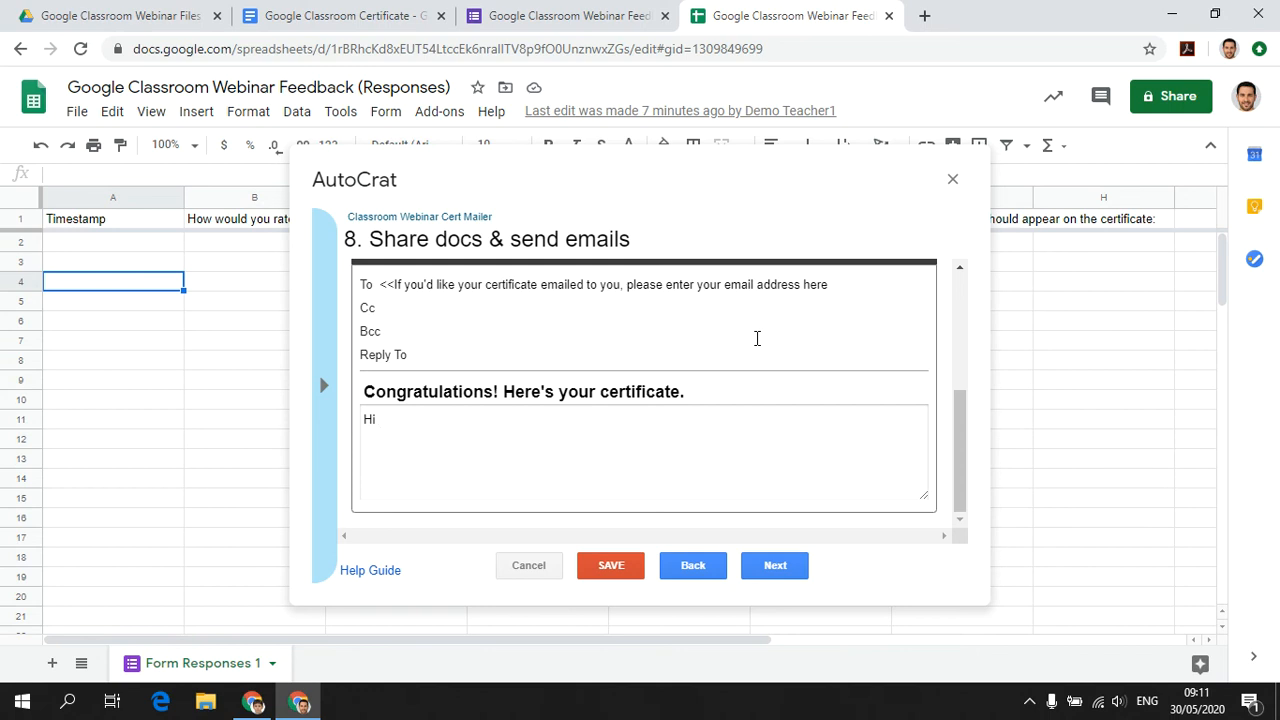
click(322, 386)
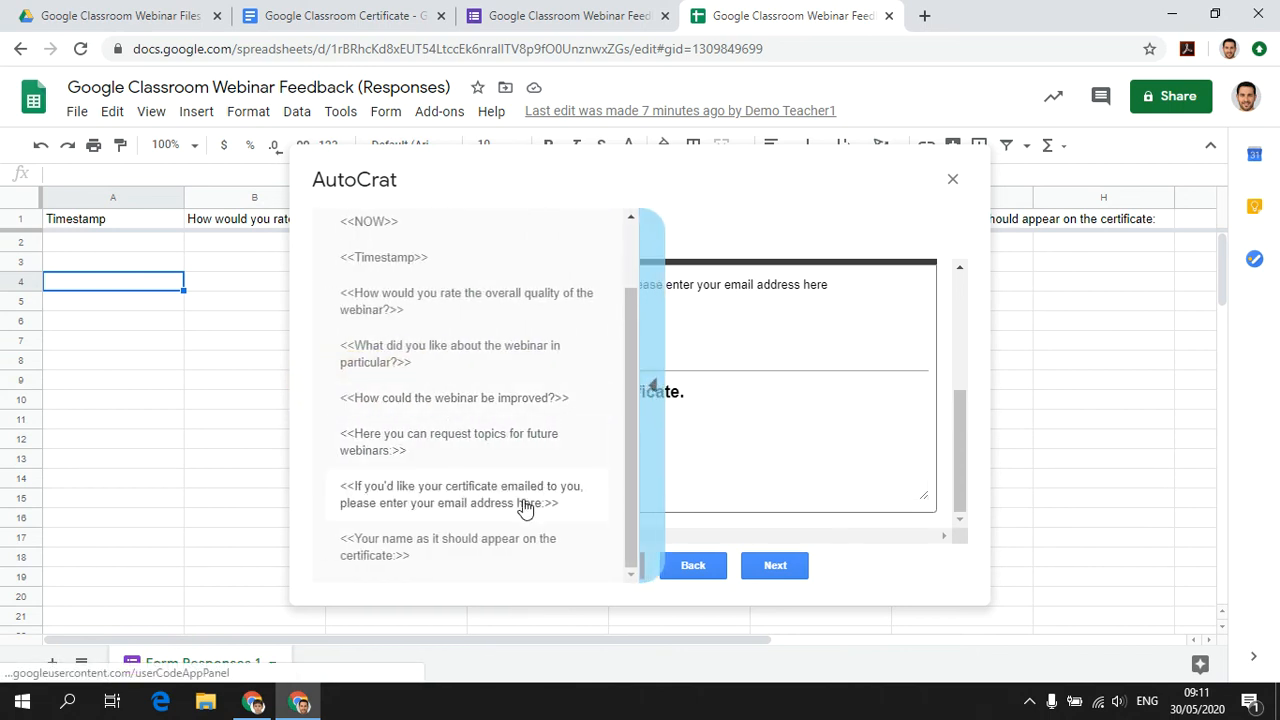
click(457, 555)
click(420, 425)
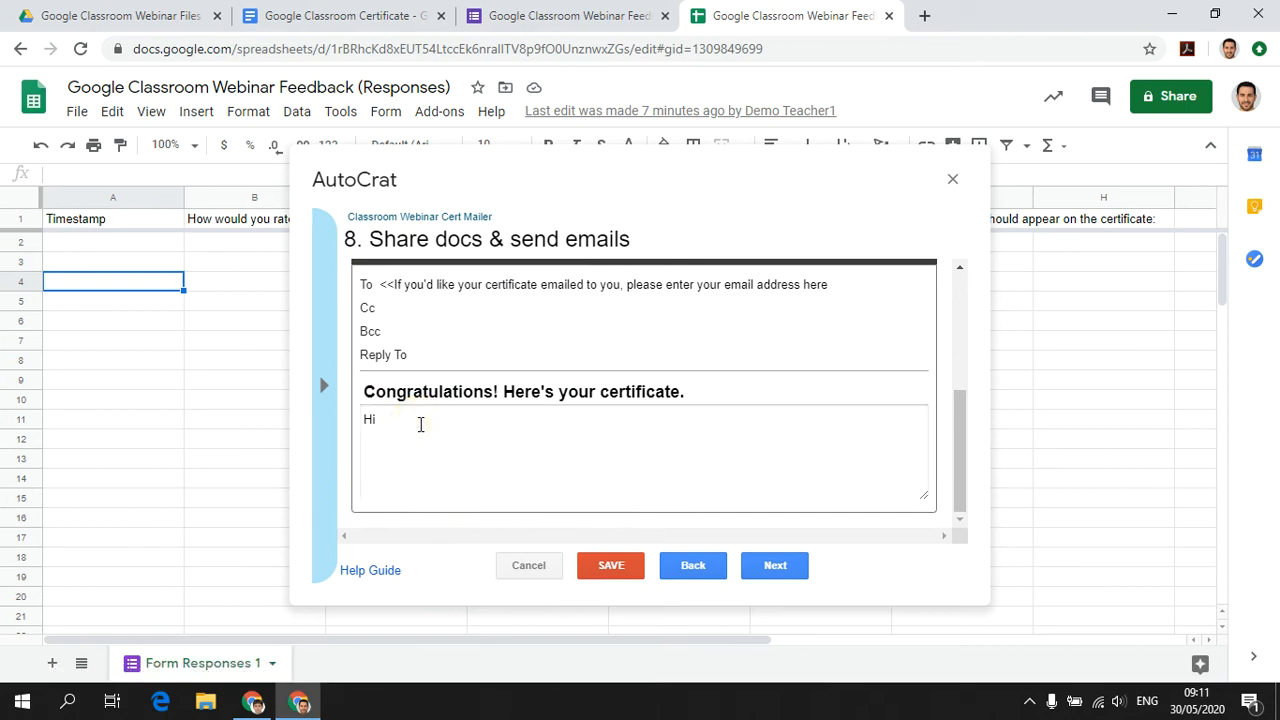
text(<<Your name as it should appear on the certificate:>>)
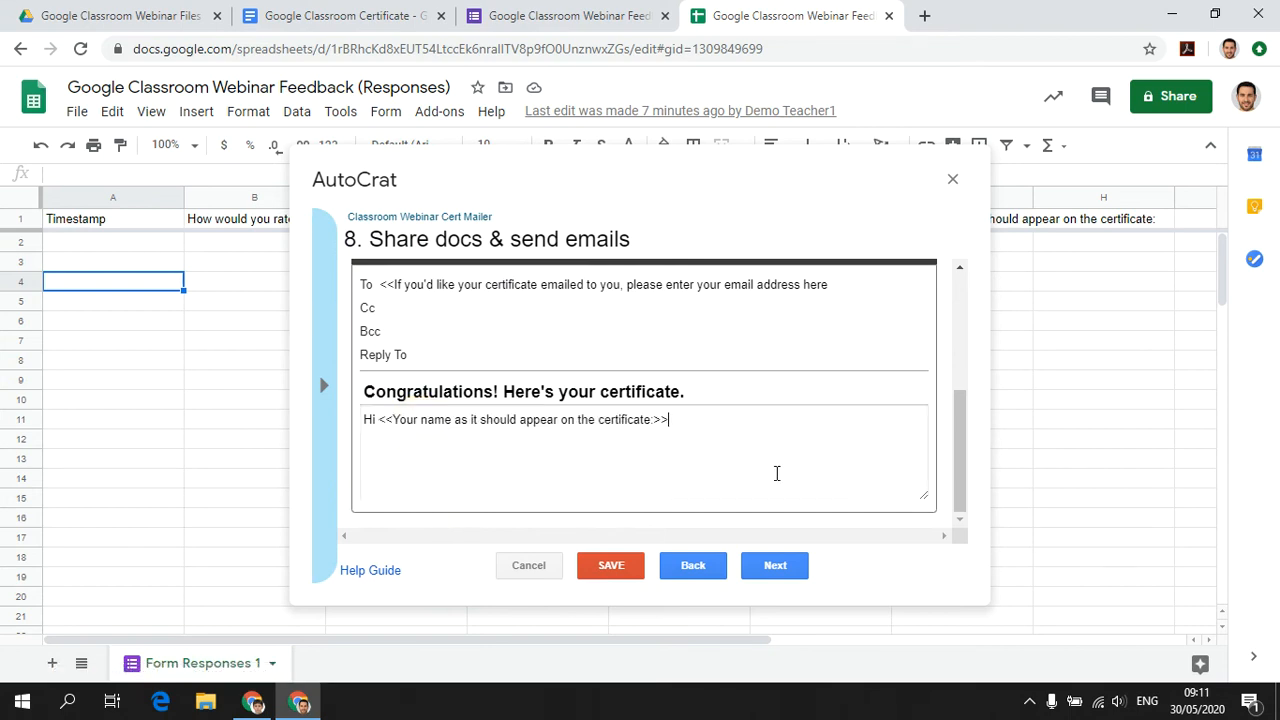
text(,)
Add the message text "Thank you for participating! Attached please find your certificate." and sign off with "Best regards," and "EdTech District" on separate lines.
key(Return)
key(Return)
text(Thank you for participating)
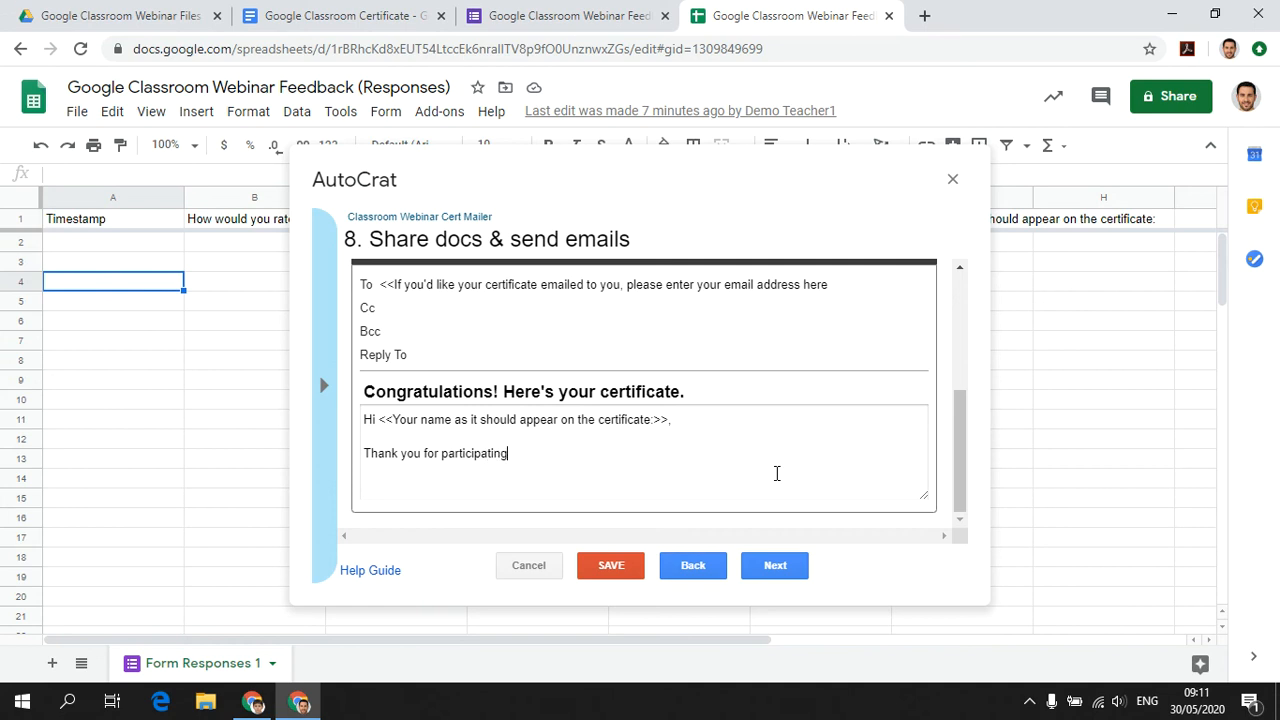
text(! Attached please find your)
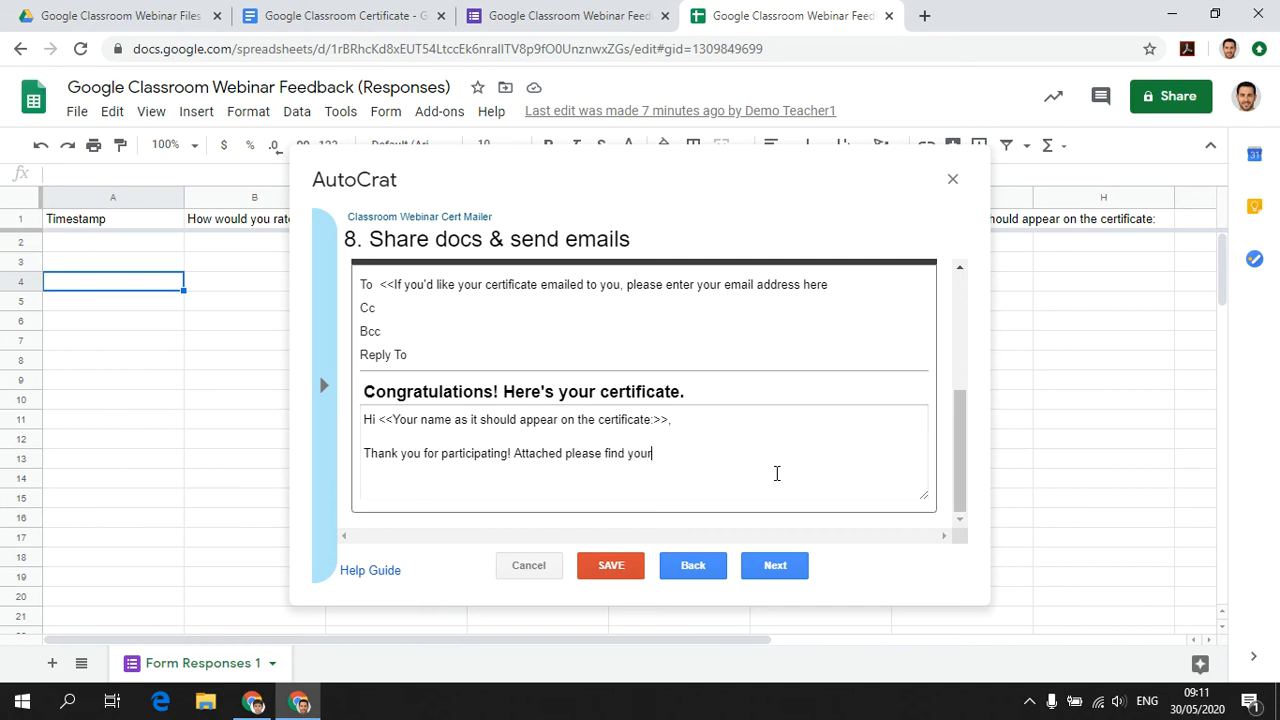
text( certificate.)
key(Return)
key(Return)
text(Best regards,)
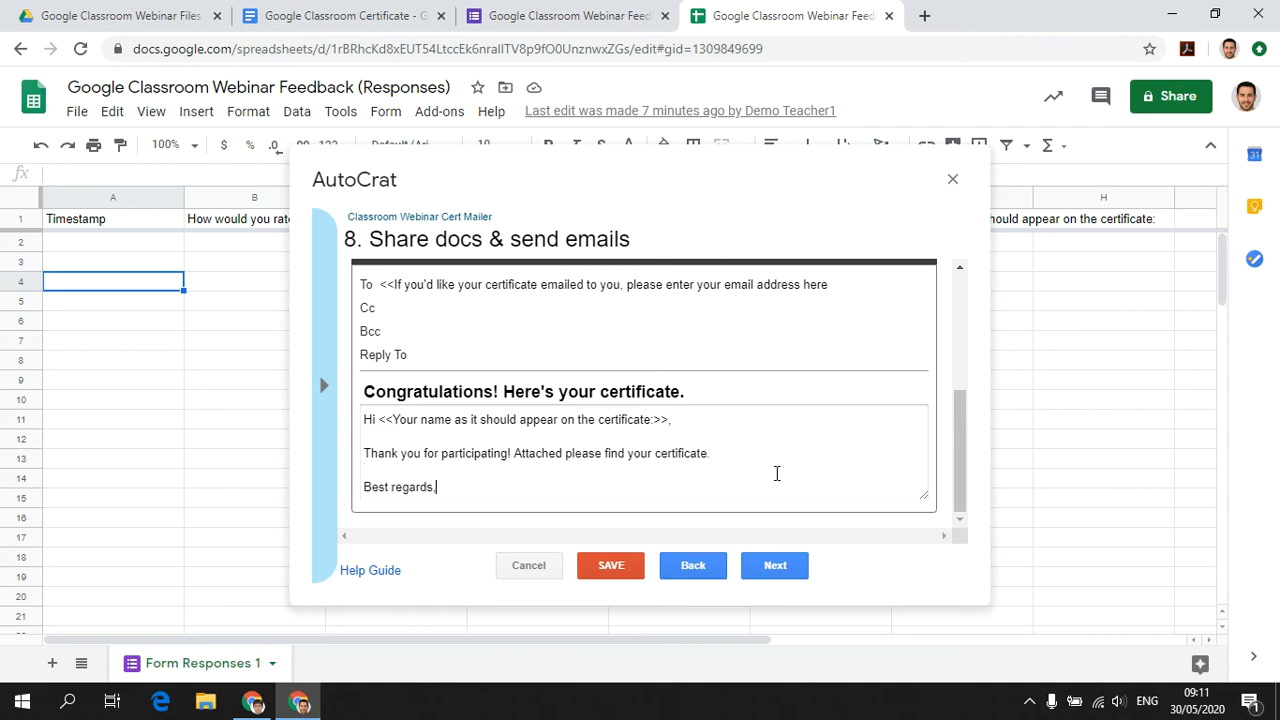
key(Return)
text(Ed)
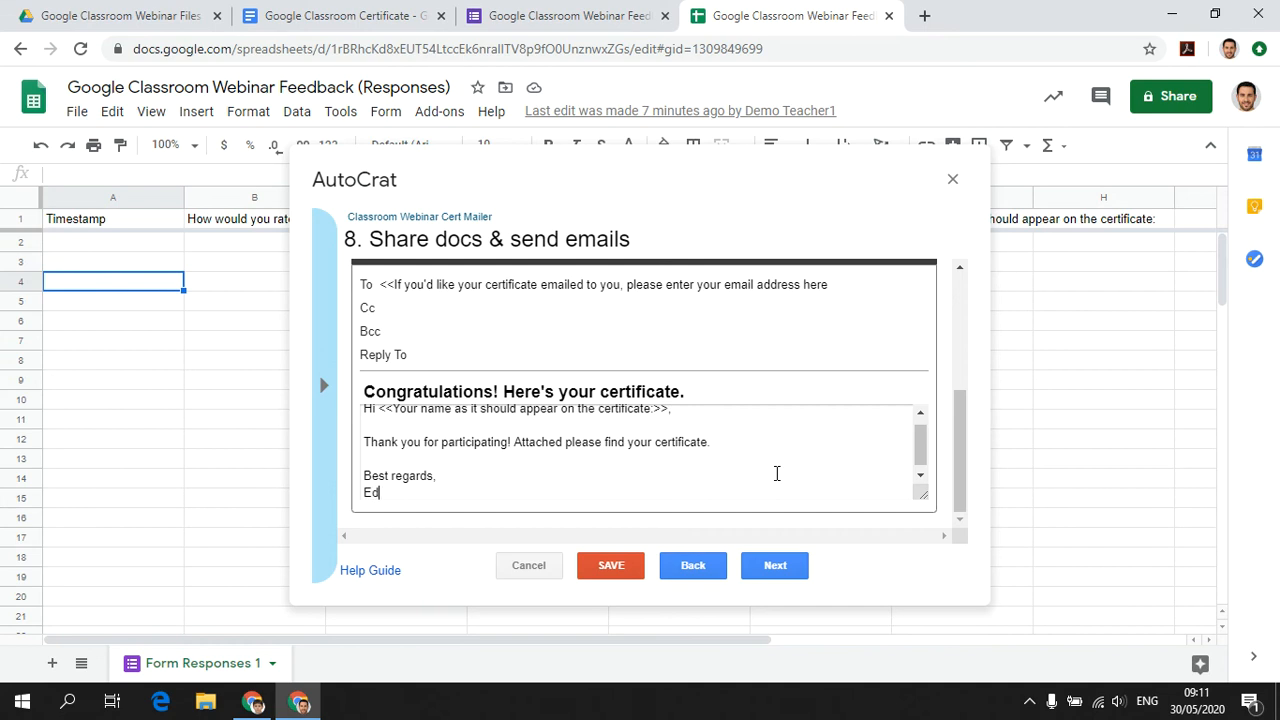
text(Tech District)
scroll(757, 477, up, 1)
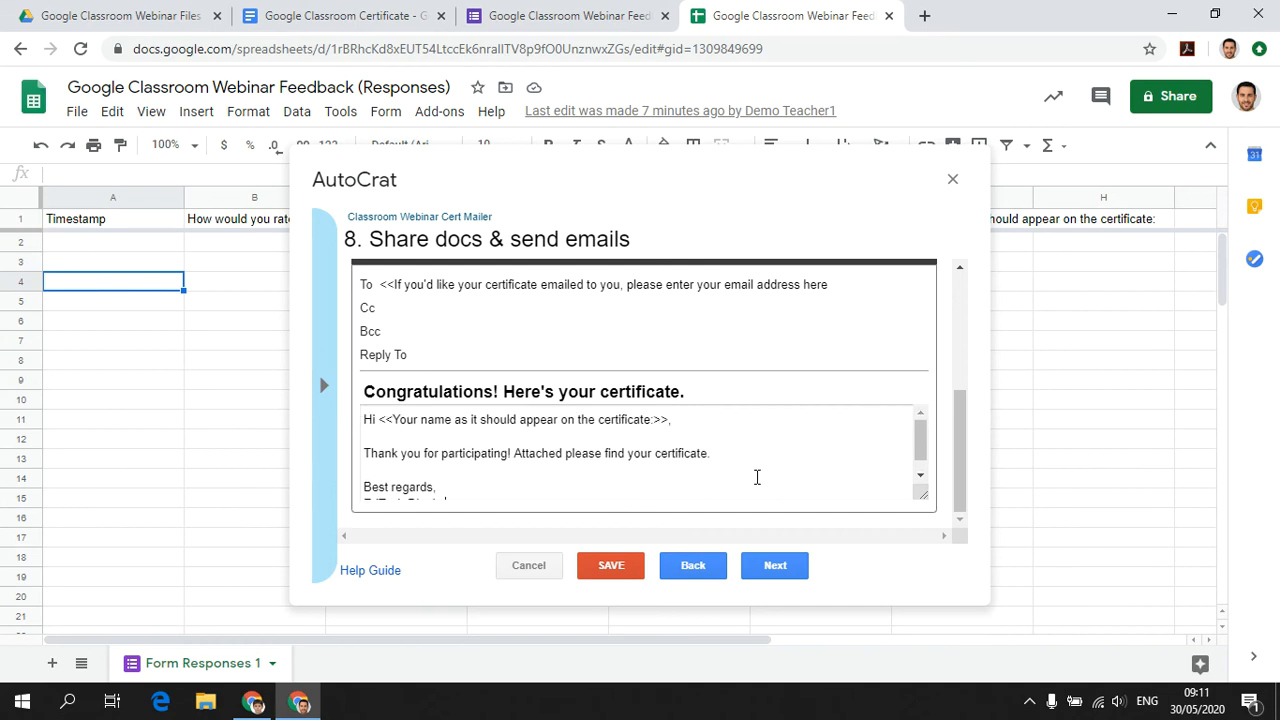
Continue to the job triggers, enable running on the form trigger, keep the time trigger off, and save the job.
click(777, 566)
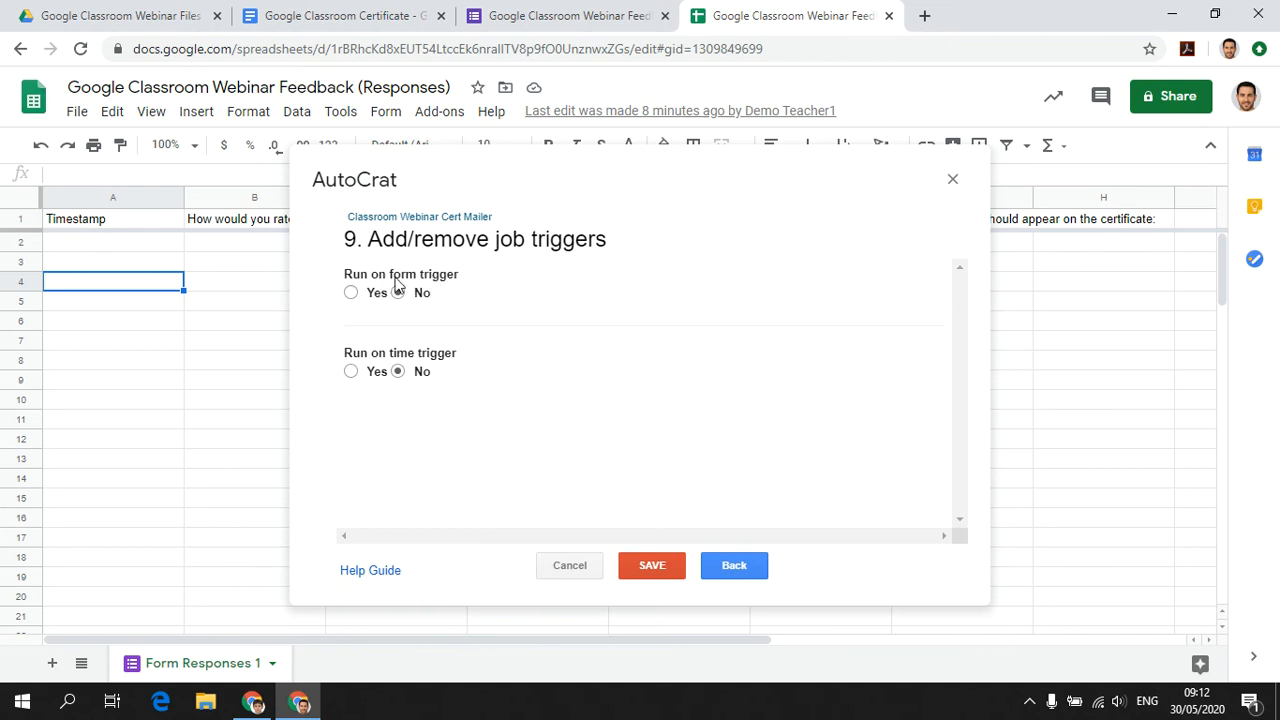
click(351, 293)
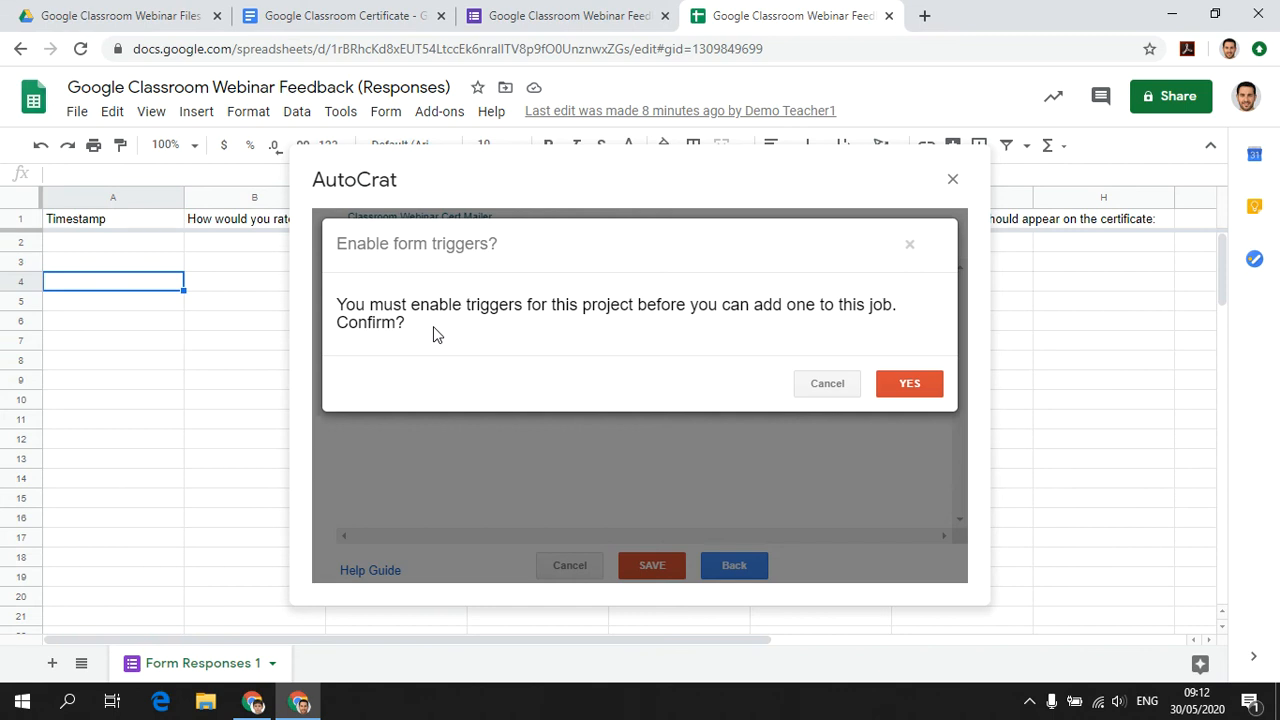
click(930, 386)
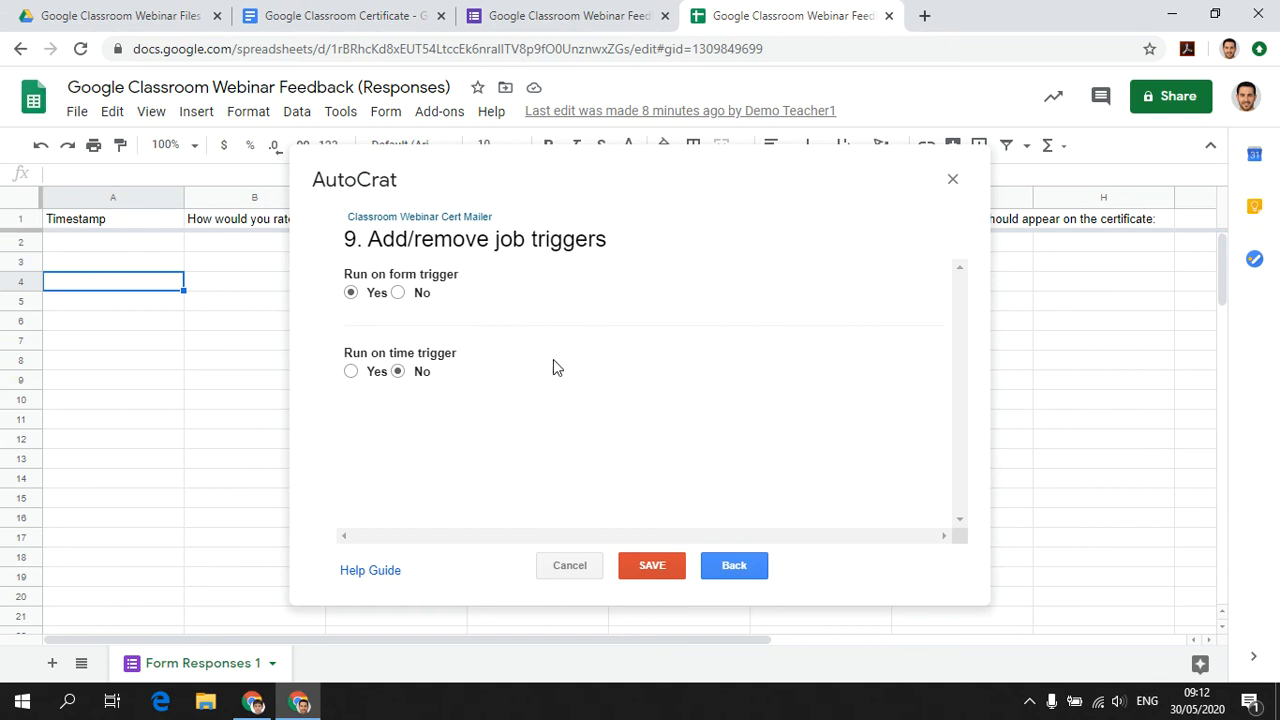
click(652, 566)
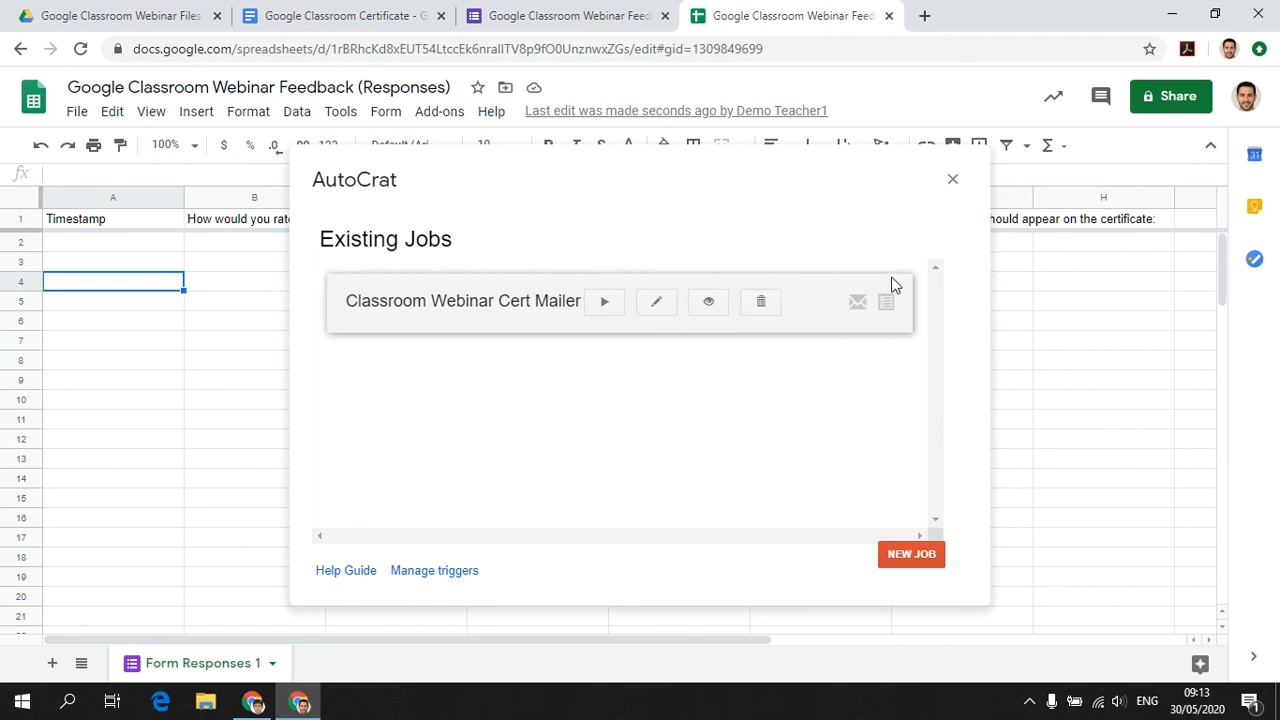
Open the project's trigger management, copy the trigger owner's email address, save the trigger settings, and close AutoCrat.
click(443, 577)
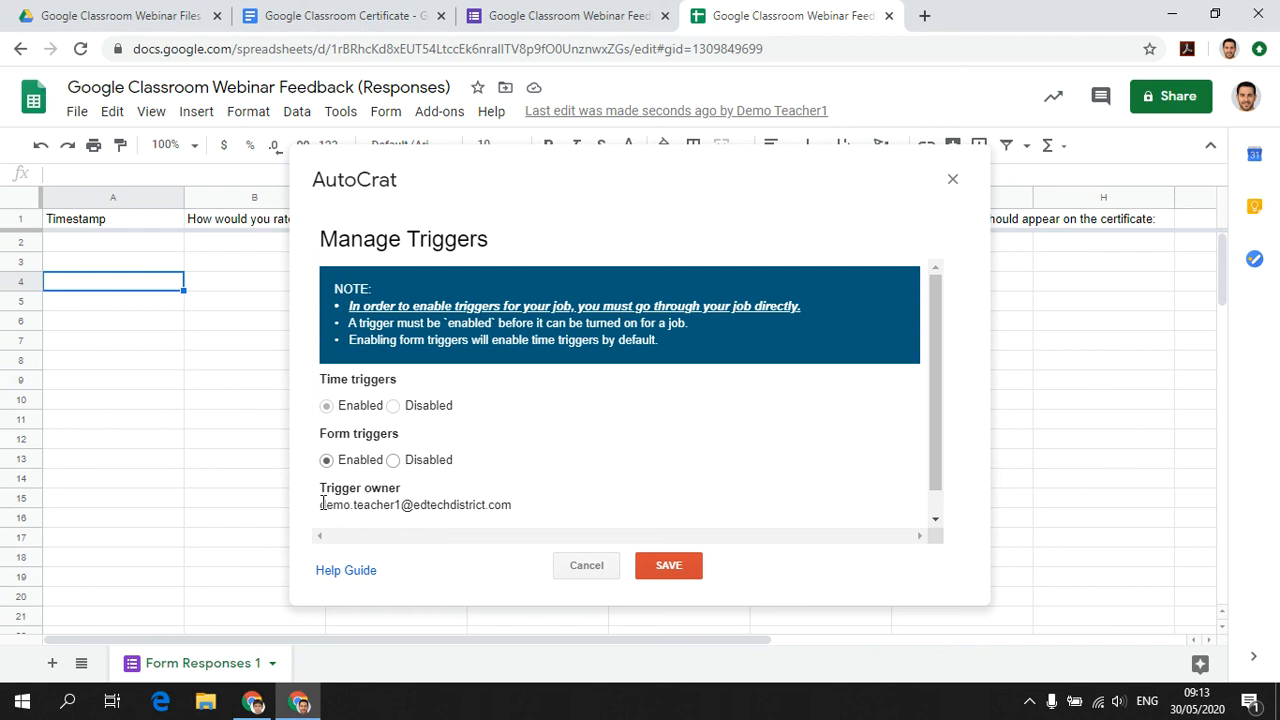
drag(322, 503, 518, 503)
key(ctrl+c)
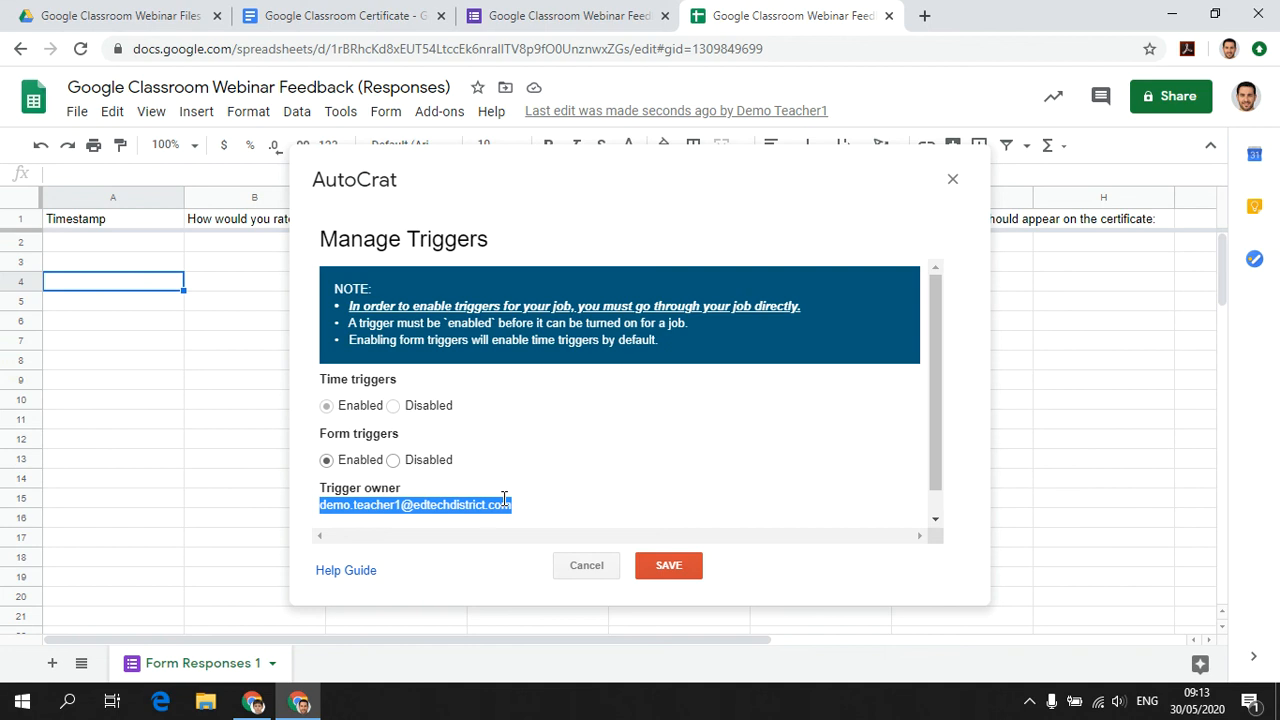
click(672, 568)
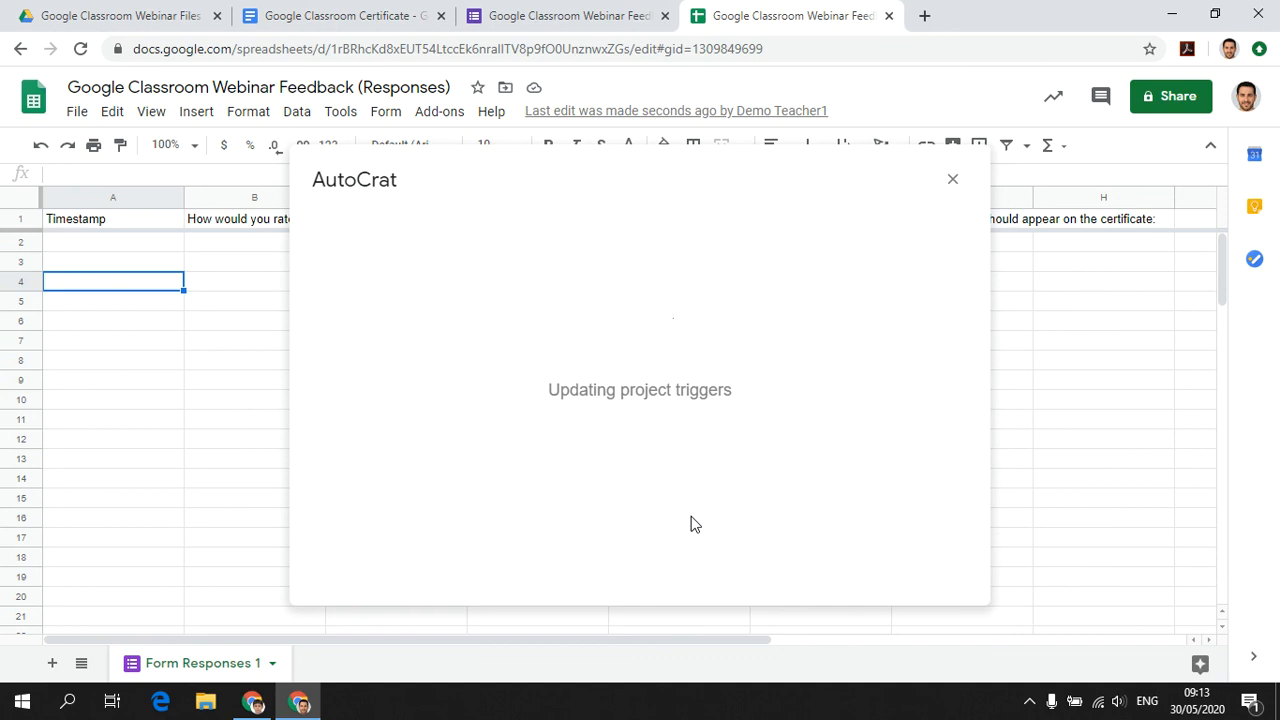
click(952, 179)
Open a preview of the Google Classroom Webinar Feedback form and rate the webinar's overall quality as 4.
click(565, 16)
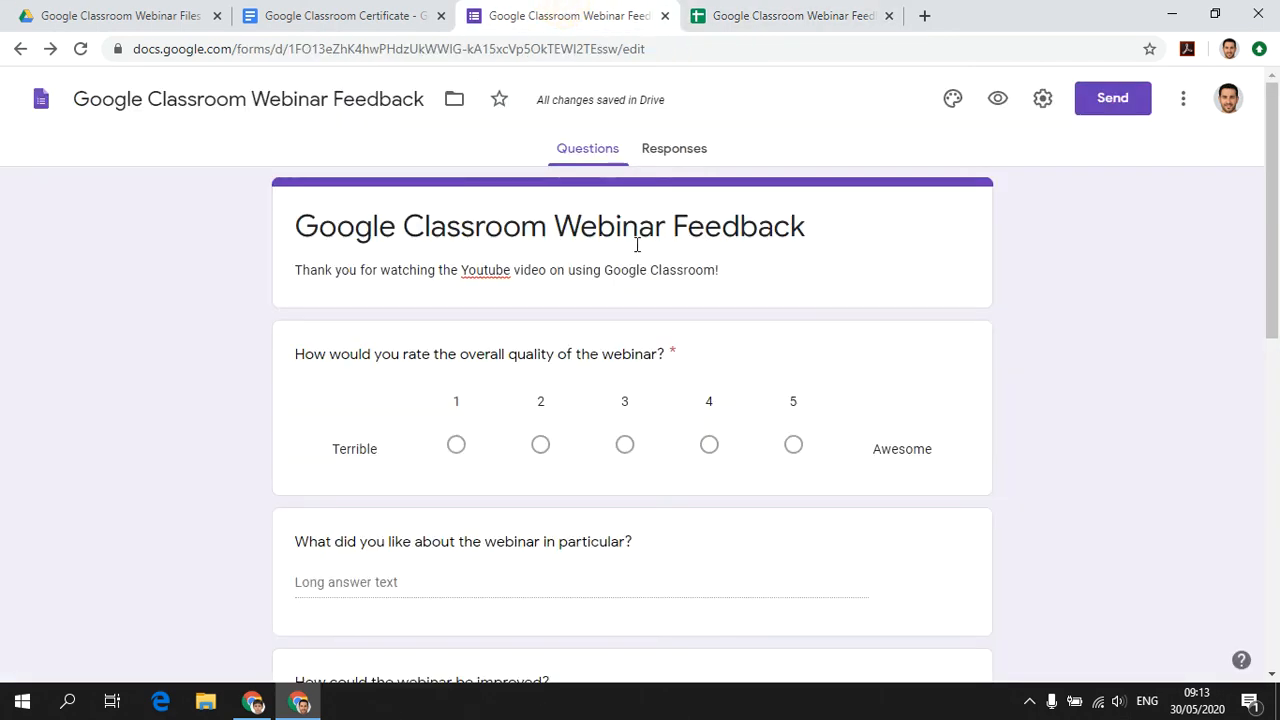
click(1000, 99)
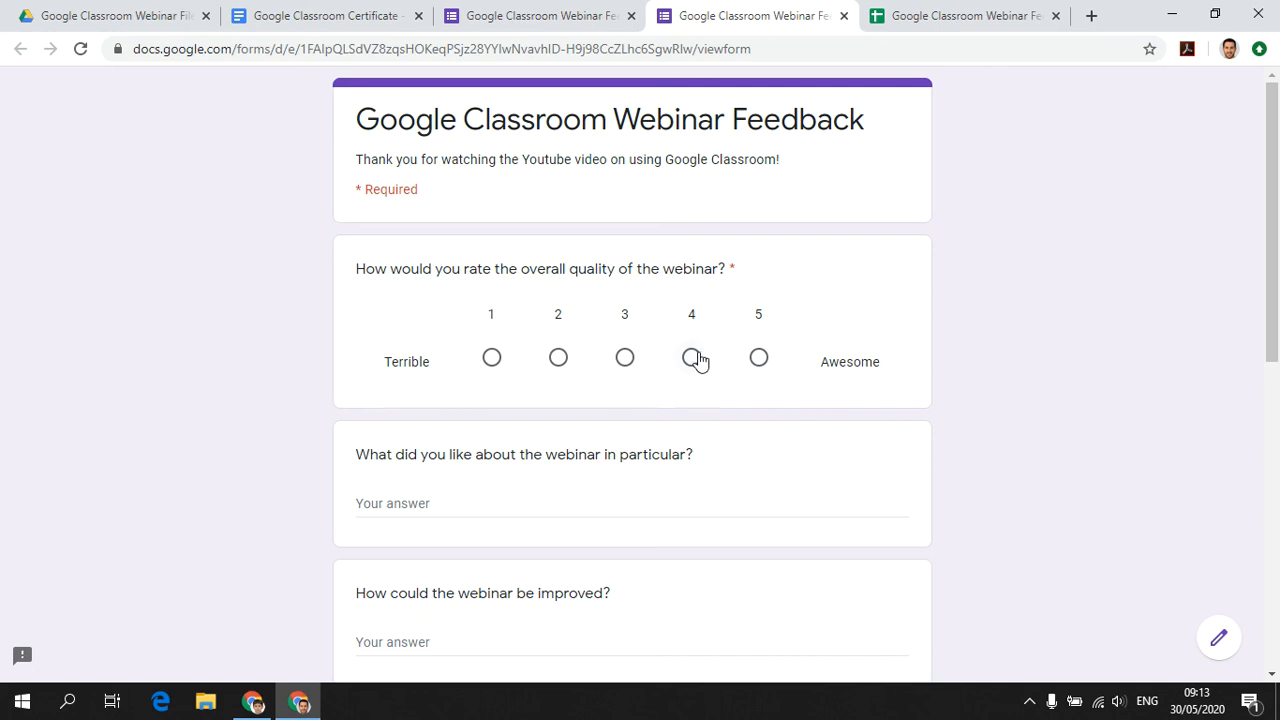
click(698, 360)
scroll(563, 503, down, 5)
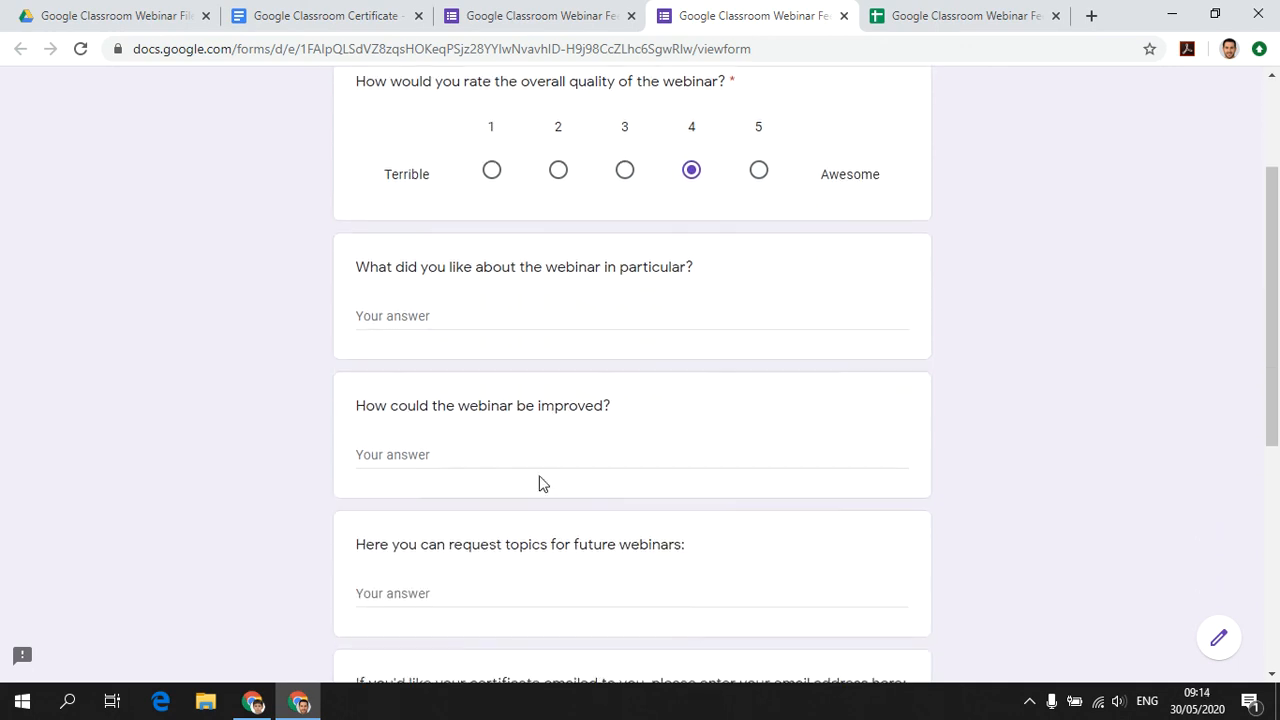
Enter the copied email address and the participant's name for the certificate in the feedback form, and submit the response.
scroll(520, 420, down, 2)
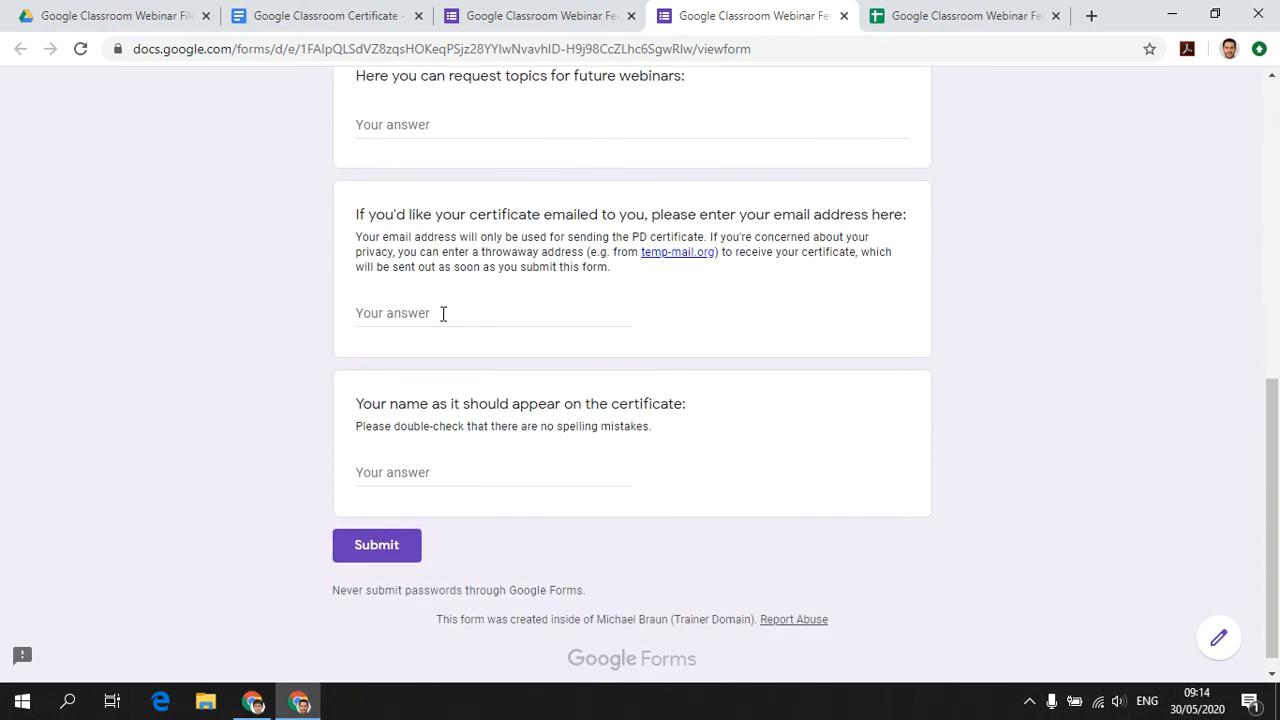
click(443, 314)
key(ctrl+v)
click(403, 470)
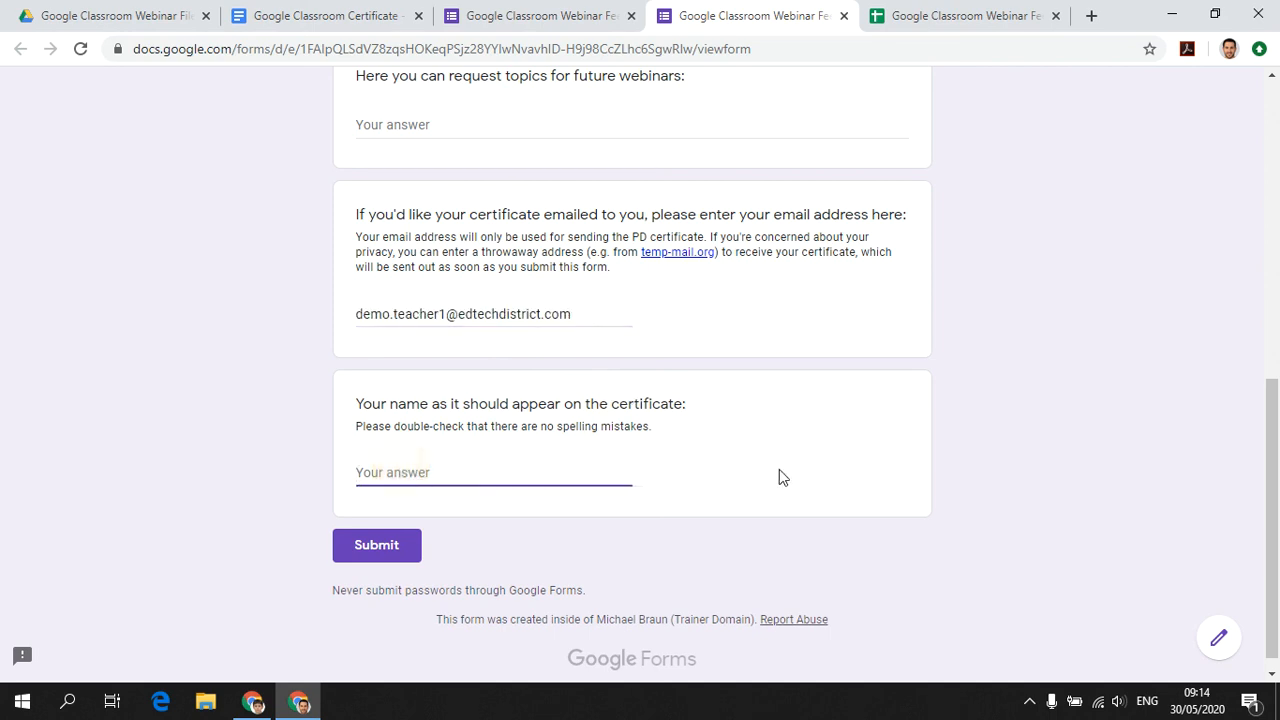
text(Demo Teacher)
click(412, 550)
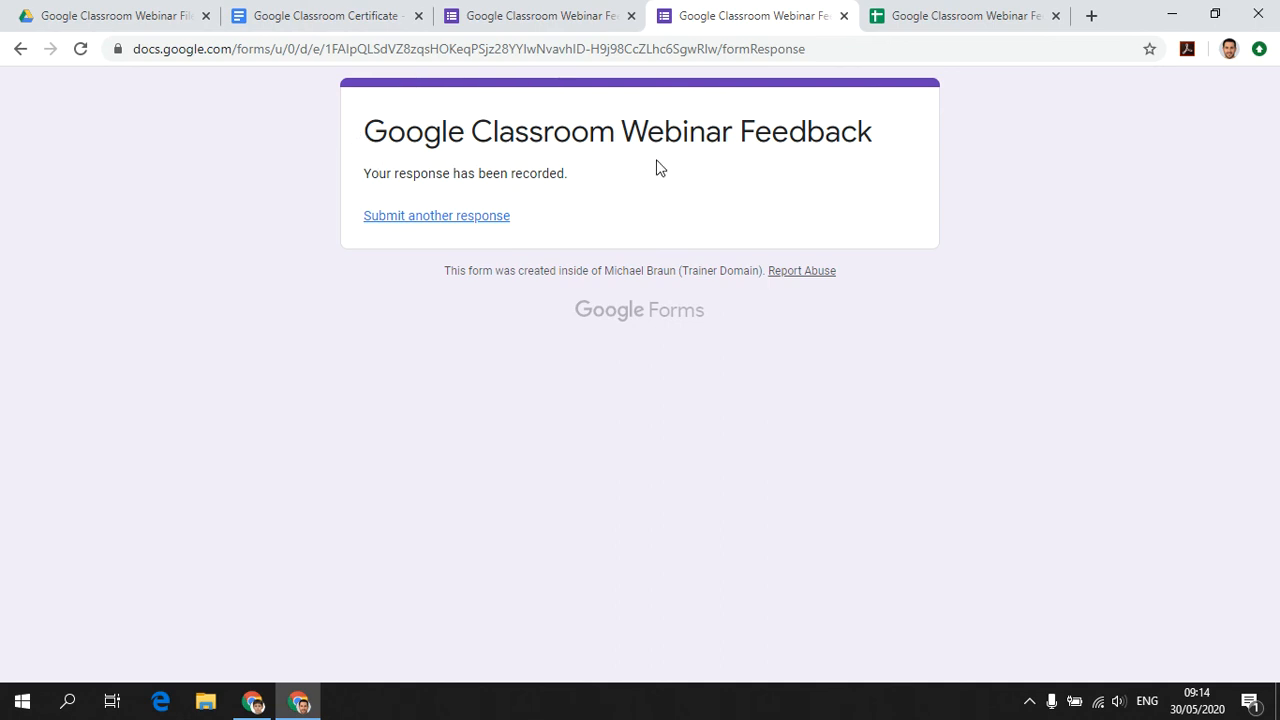
Examine the new response row in the Google Classroom Webinar Feedback (Responses) sheet, including its merged document links and merge status.
click(985, 14)
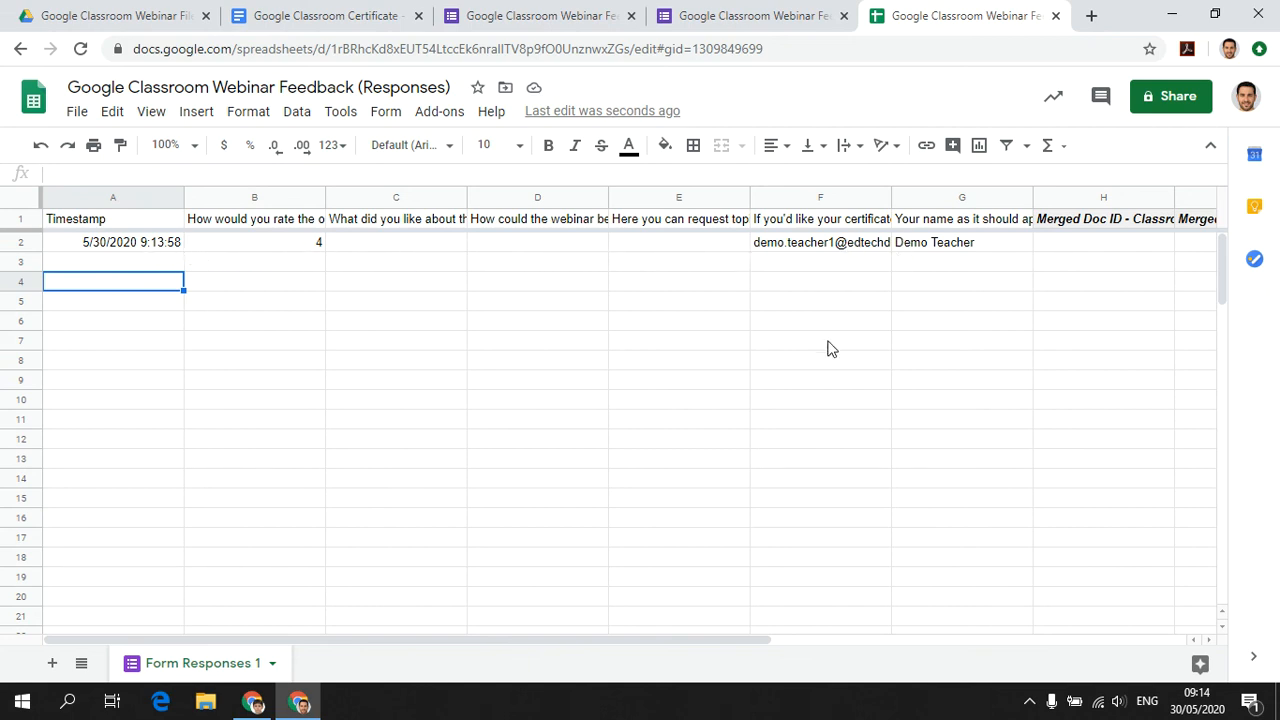
drag(671, 641, 1061, 641)
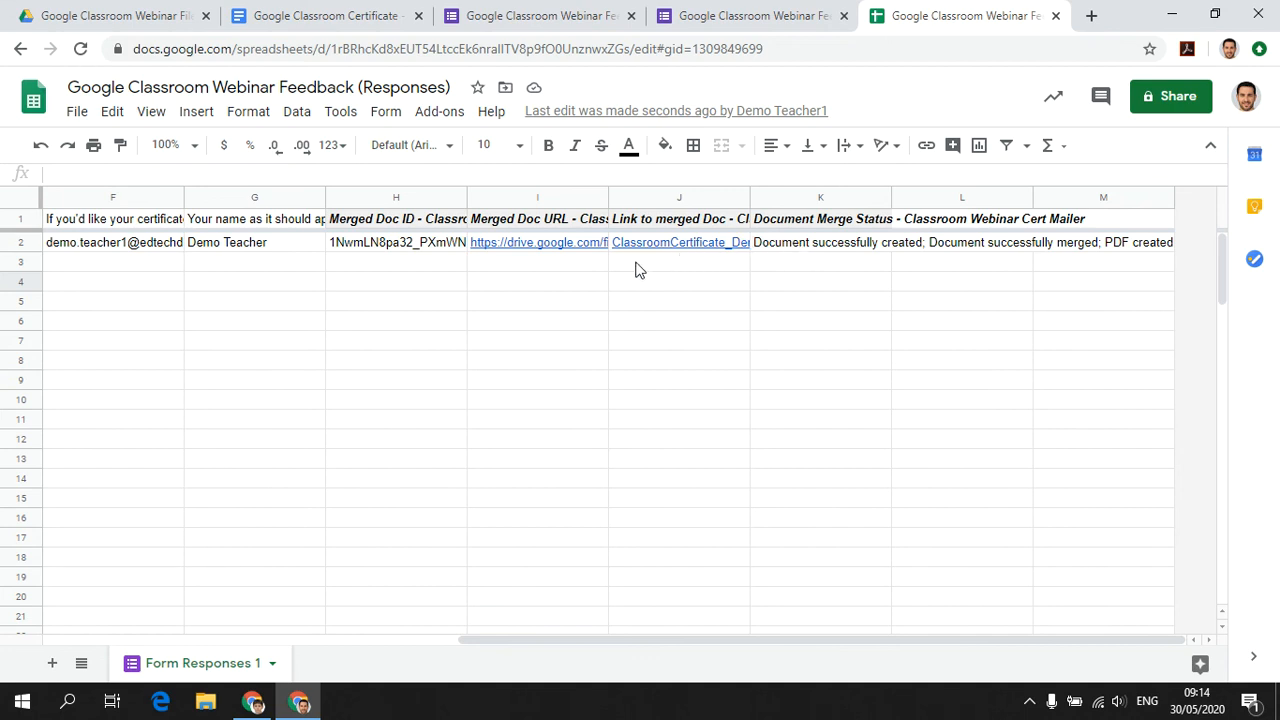
mouse_move(543, 250)
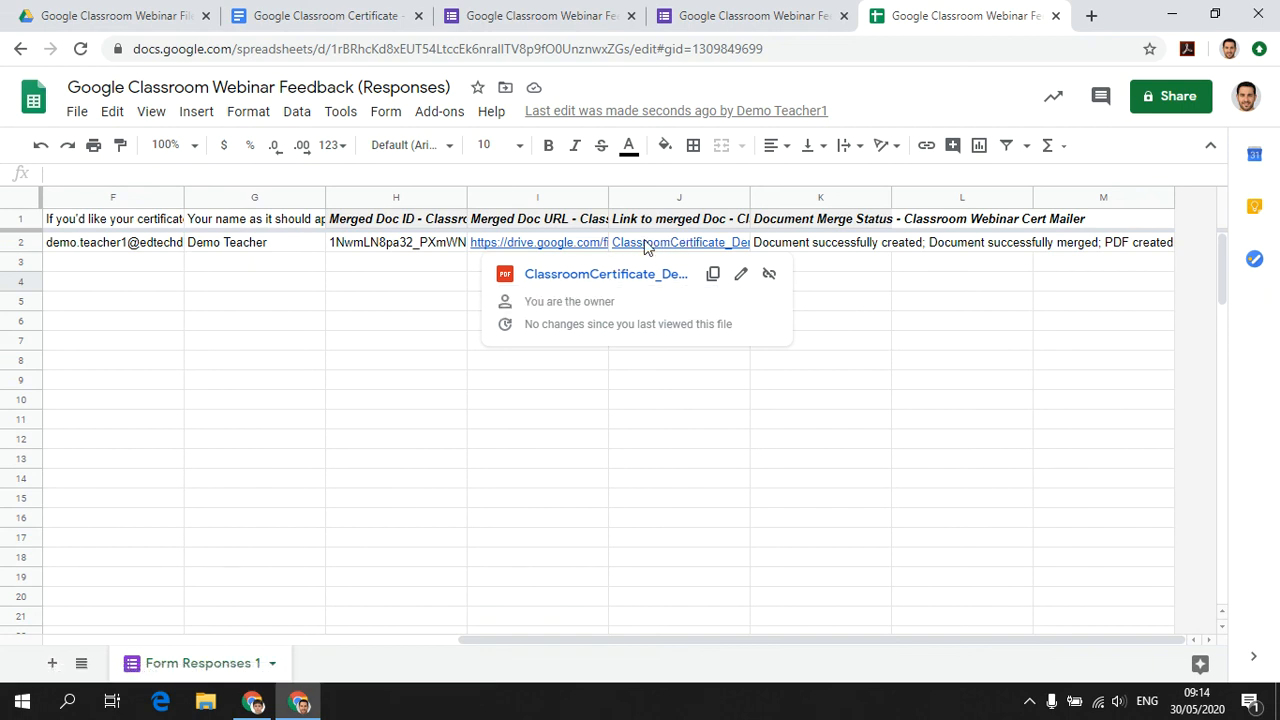
mouse_move(673, 248)
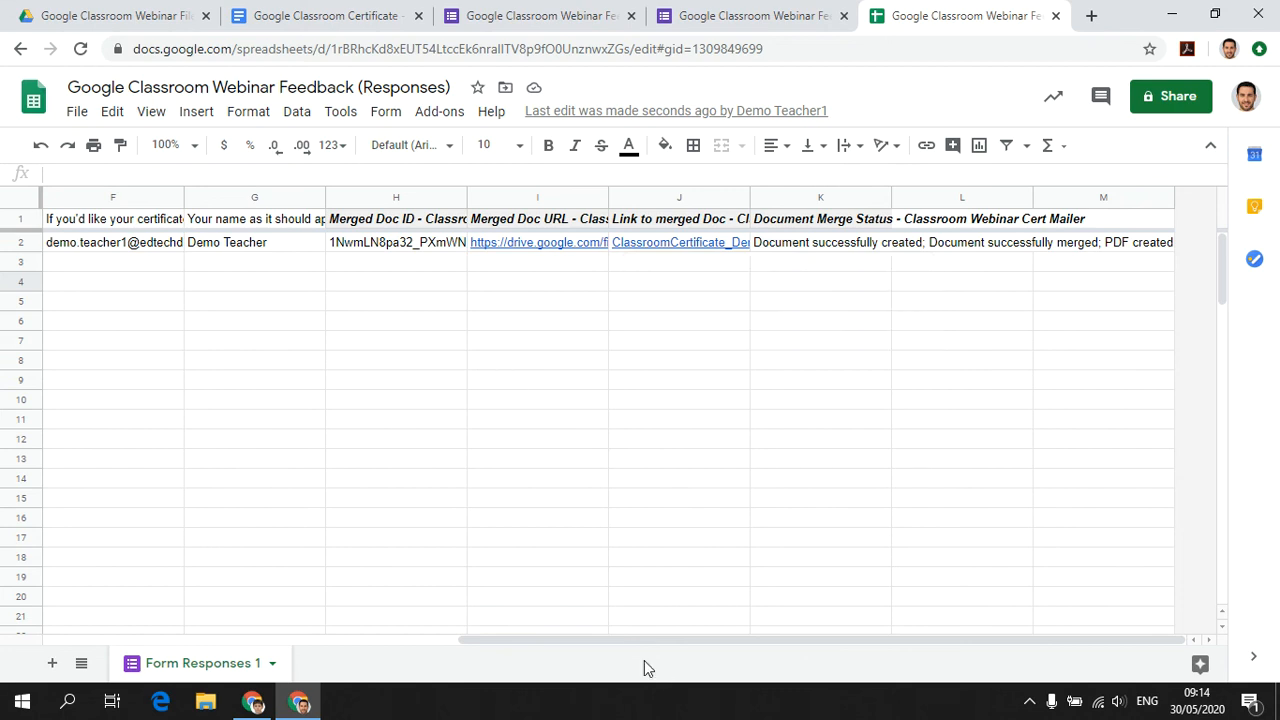
drag(646, 641, 472, 648)
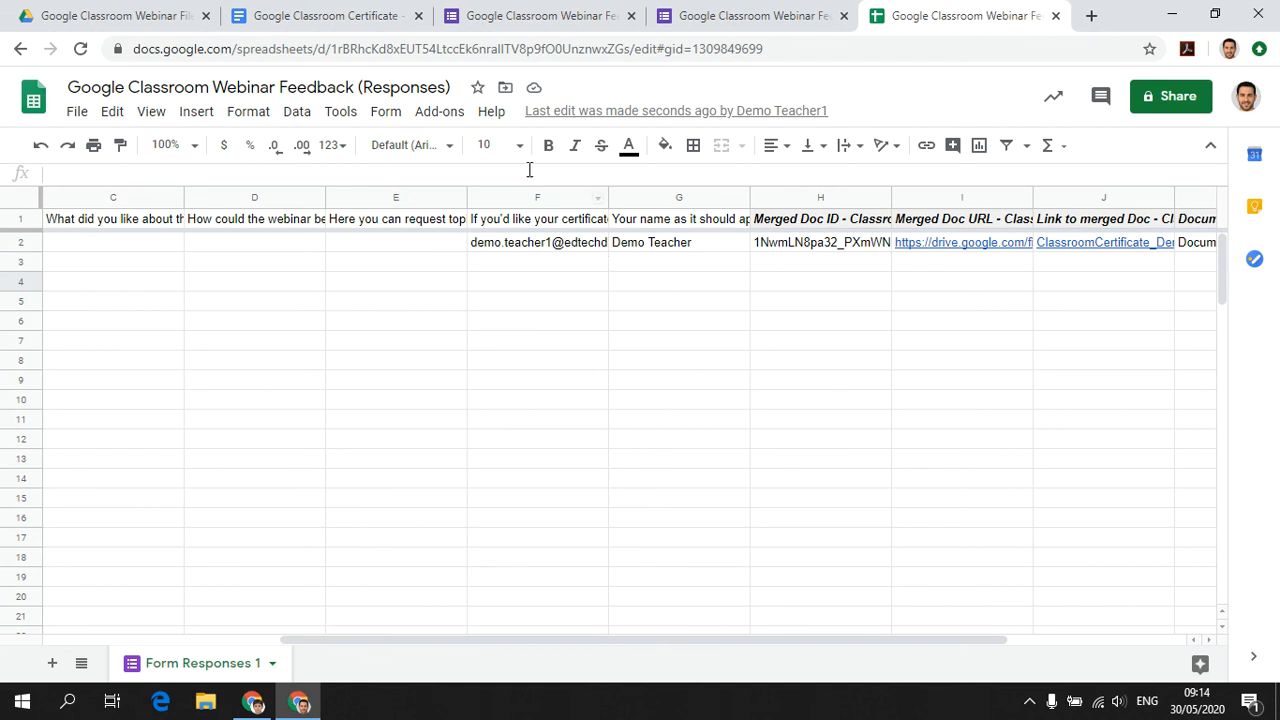
Check the Google Classroom Webinar Files folder in Drive, and open the "Congratulations! Here's your certificate." email in Gmail.
click(216, 16)
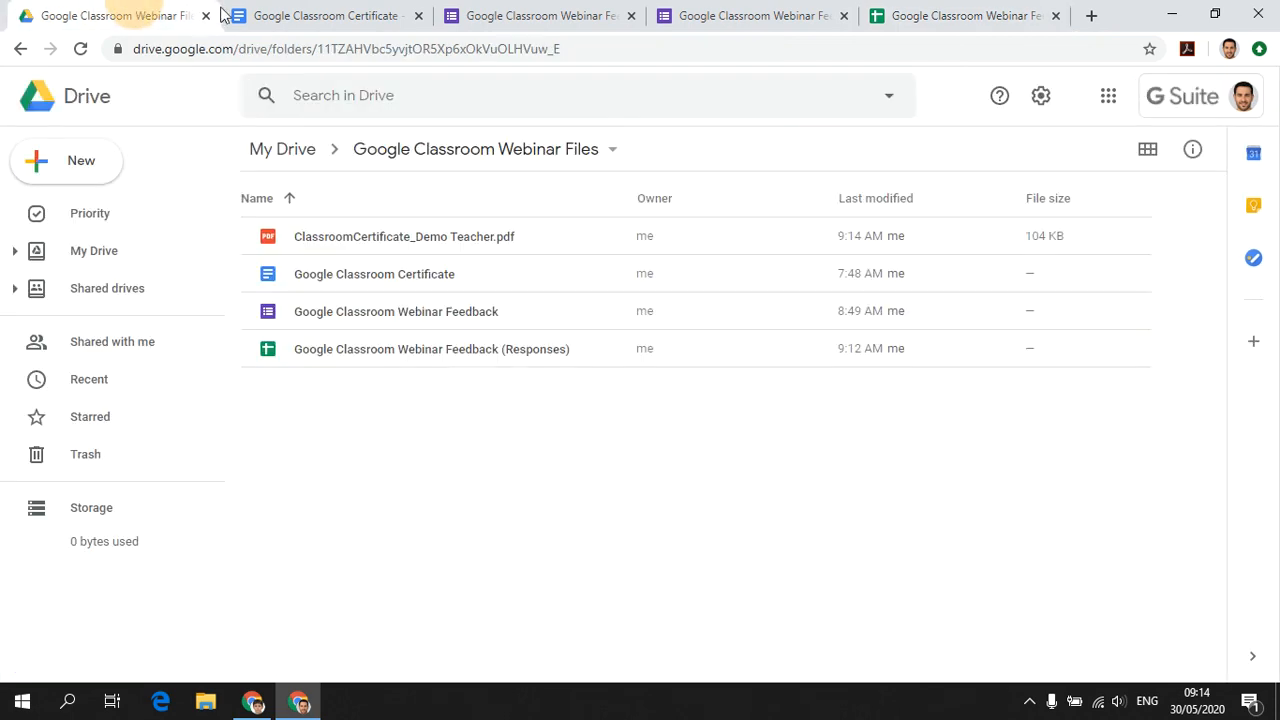
click(1108, 95)
click(1114, 190)
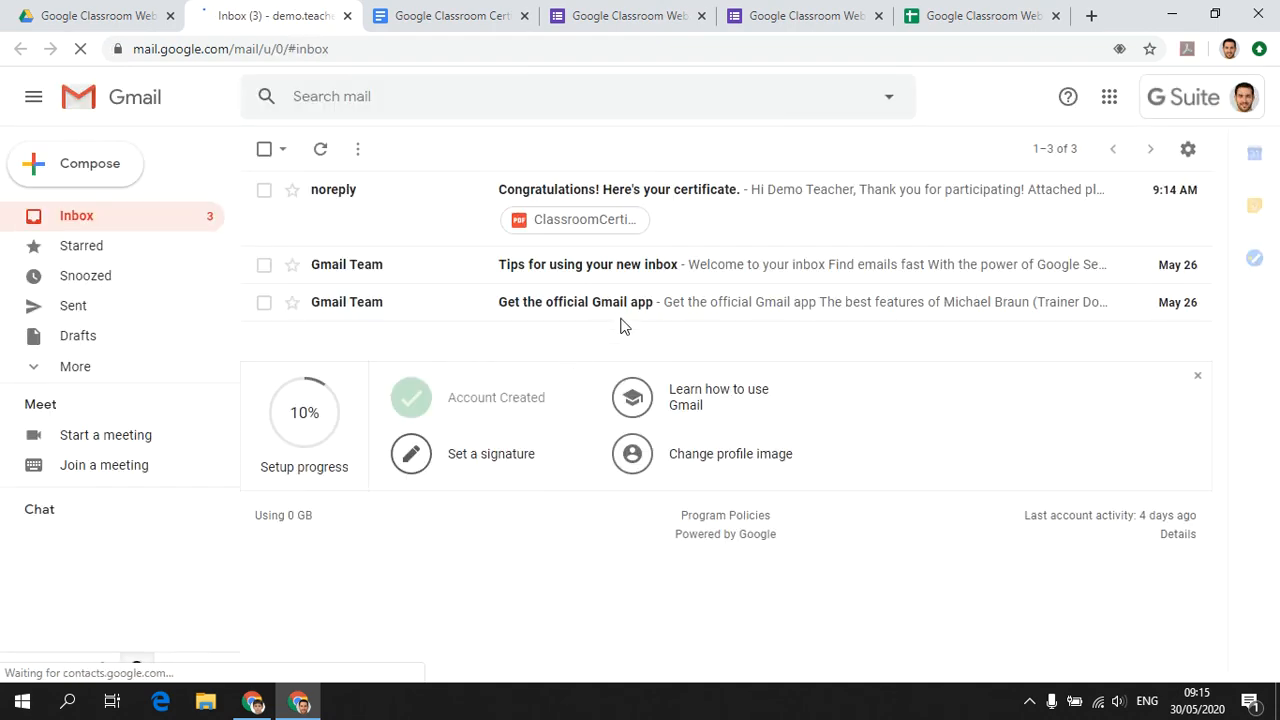
click(697, 193)
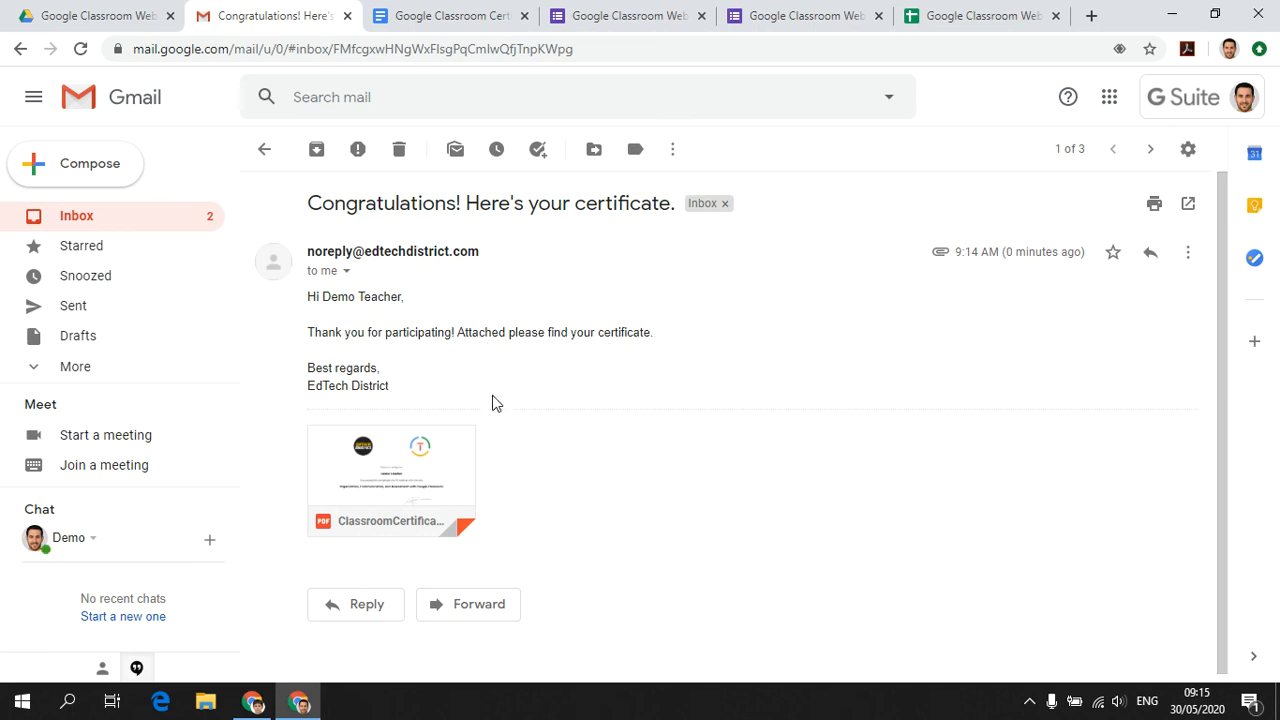
Preview the attached certificate PDF, check the participant's name and the date on it, and close the preview.
click(450, 465)
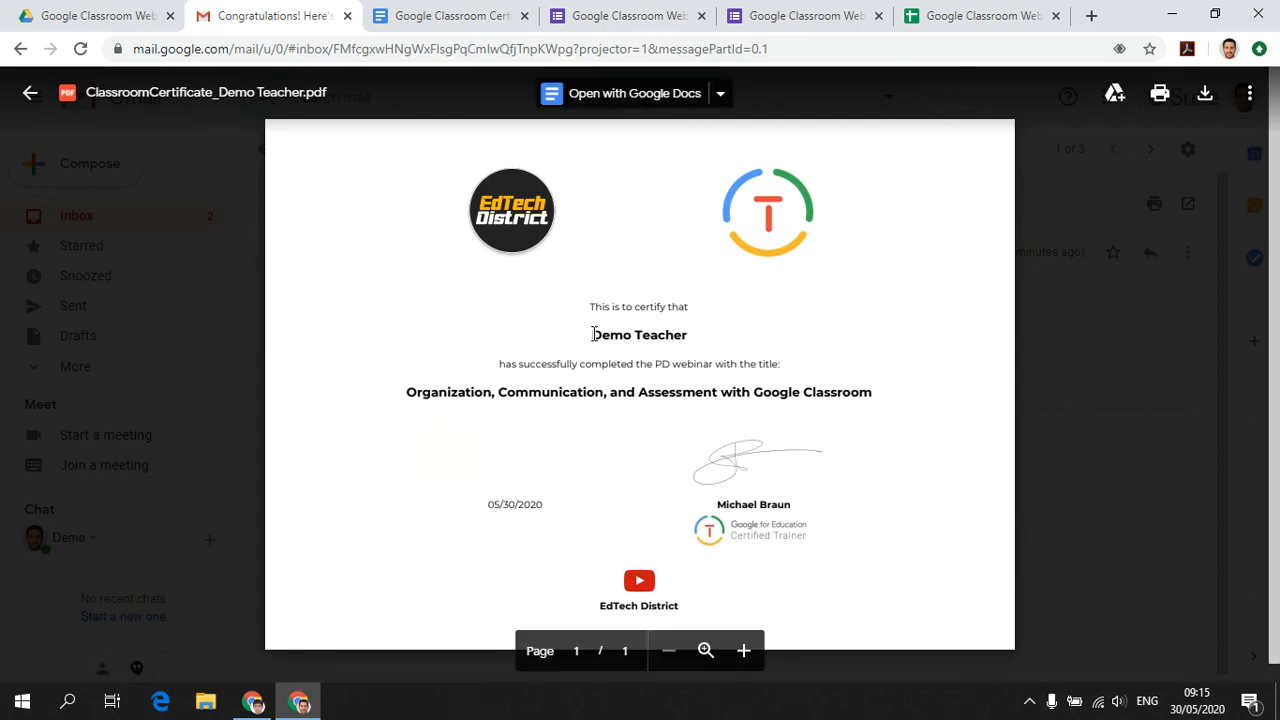
drag(593, 334, 700, 335)
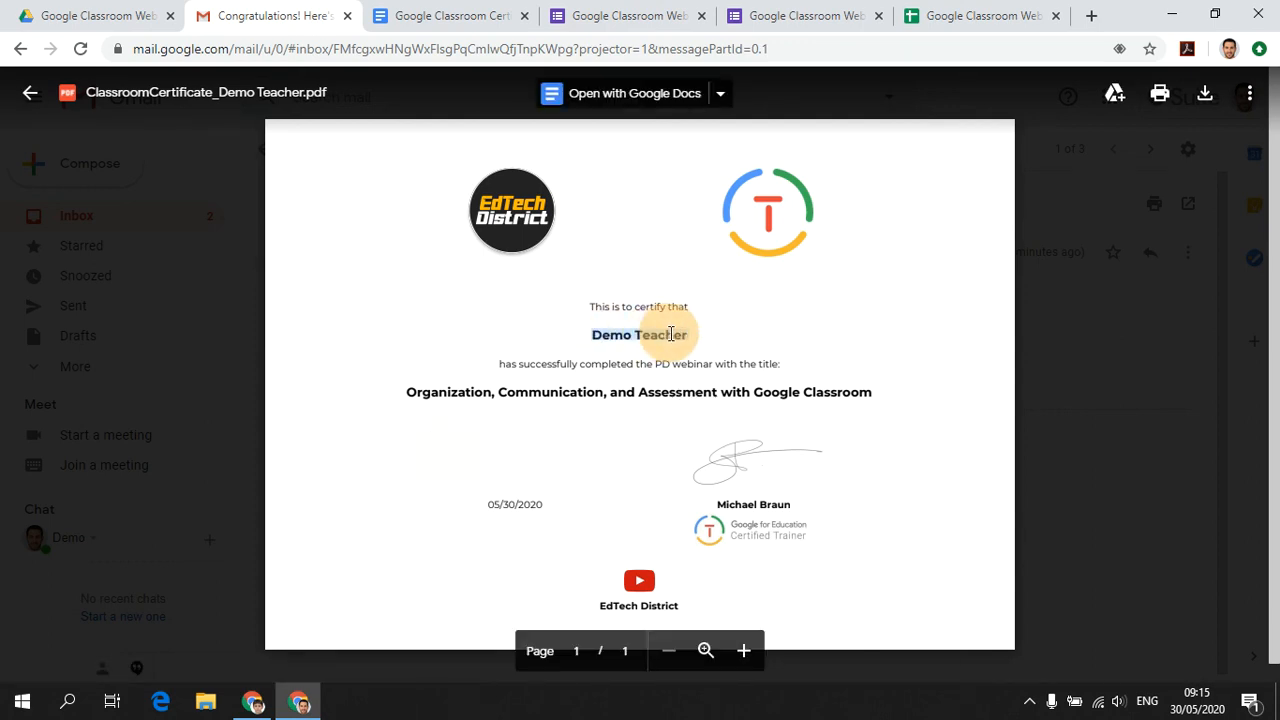
click(489, 505)
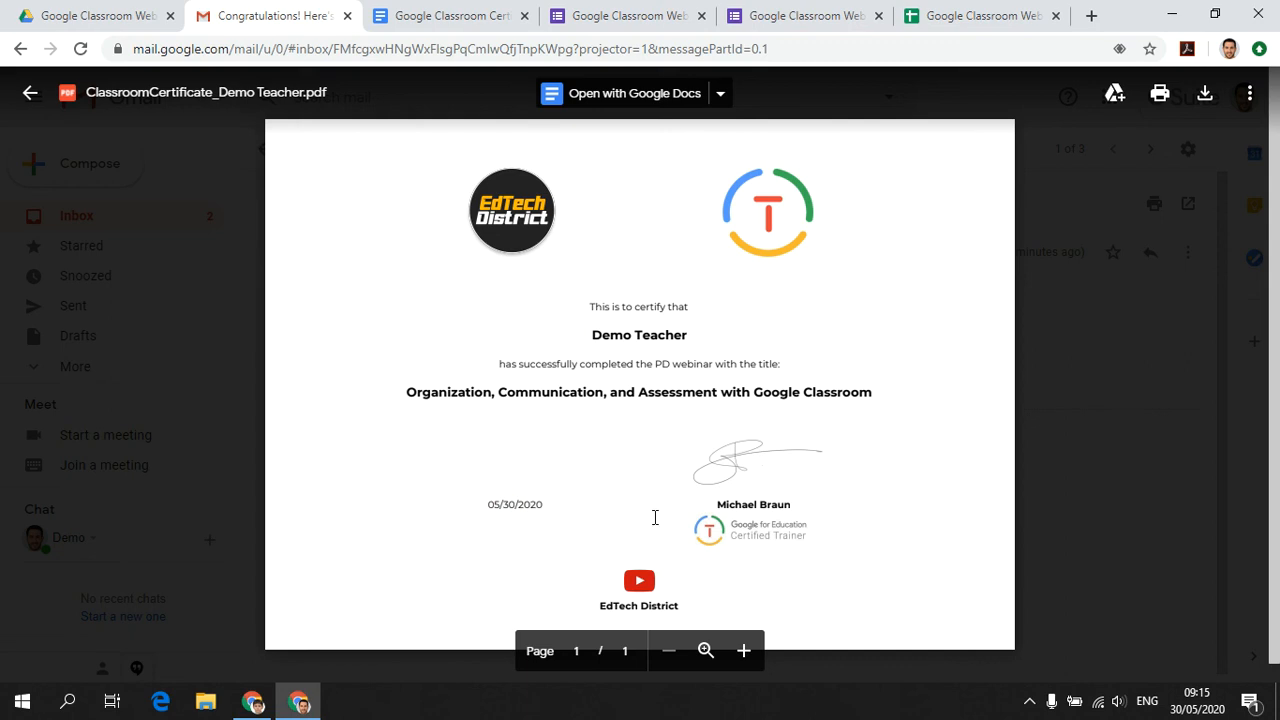
click(1034, 466)
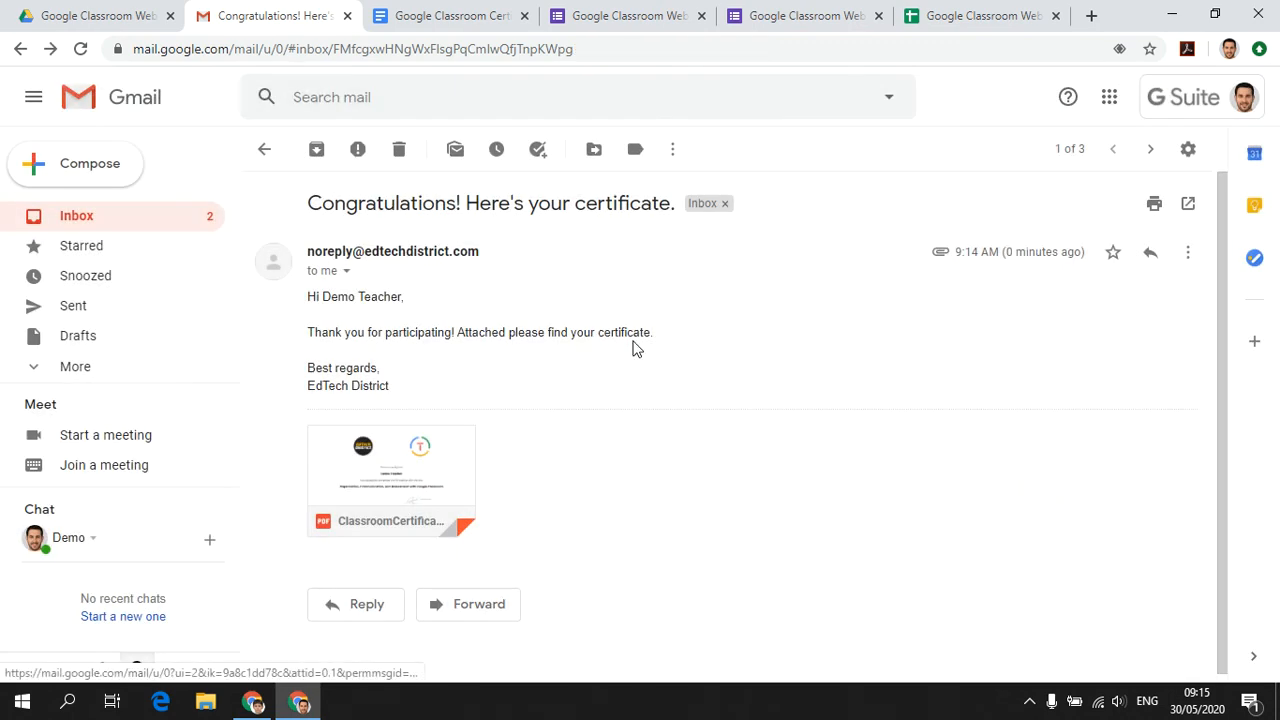